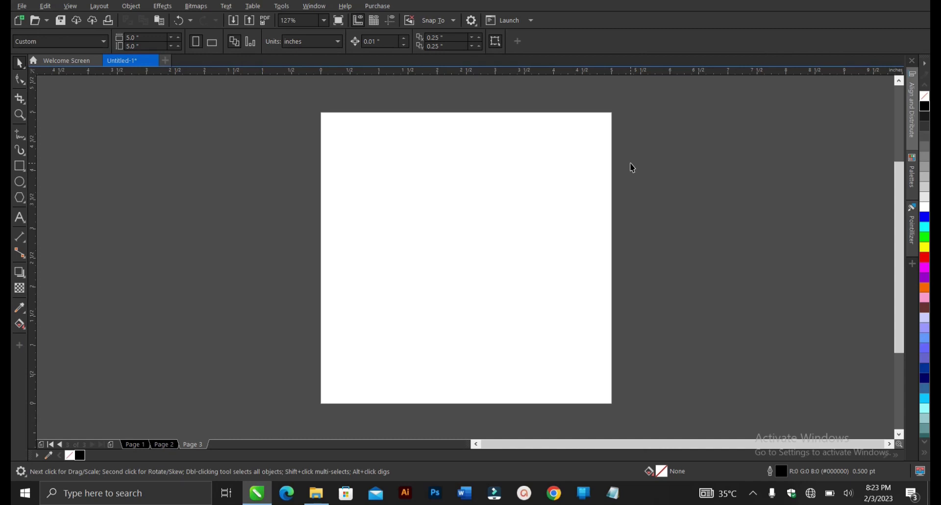
- Review the logo artwork on page 1 and the contact details on page 2, ending on page 3
left_click(136, 445)
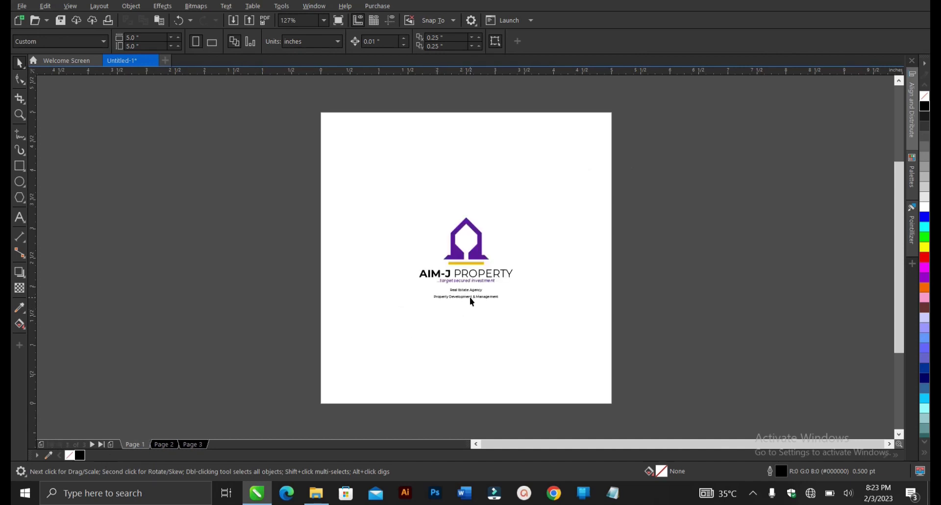
left_click(170, 444)
left_click_drag(384, 166, 591, 336)
left_click(587, 290)
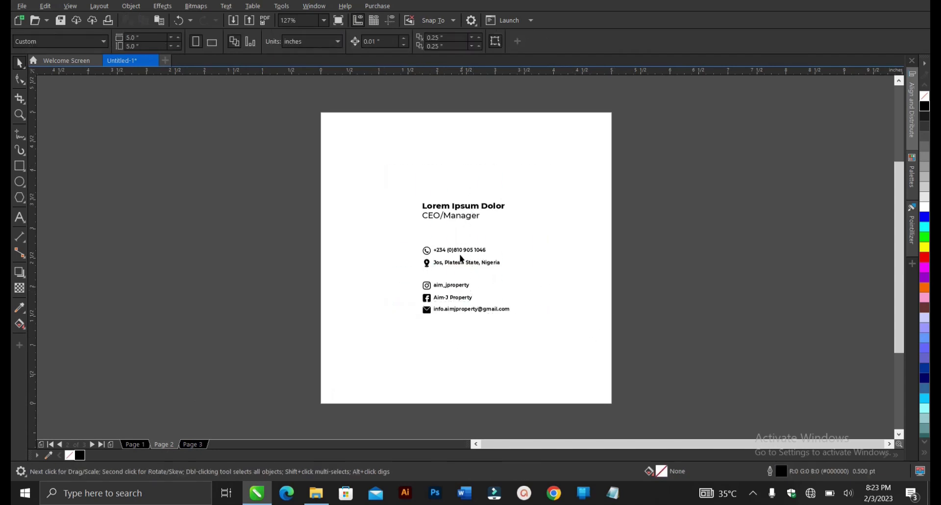
left_click(196, 444)
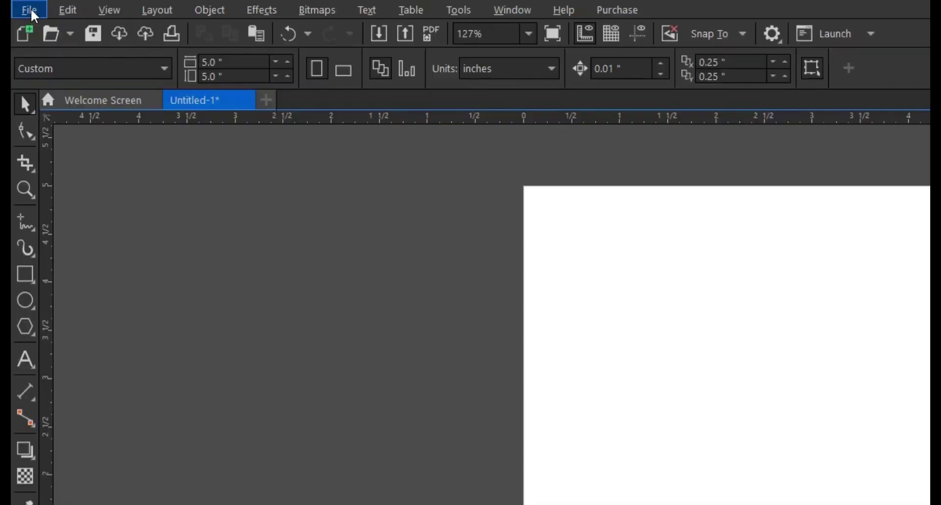
- Create a new document named Business Card, 3.5 inches wide and 2.4 inches high
left_click(30, 8)
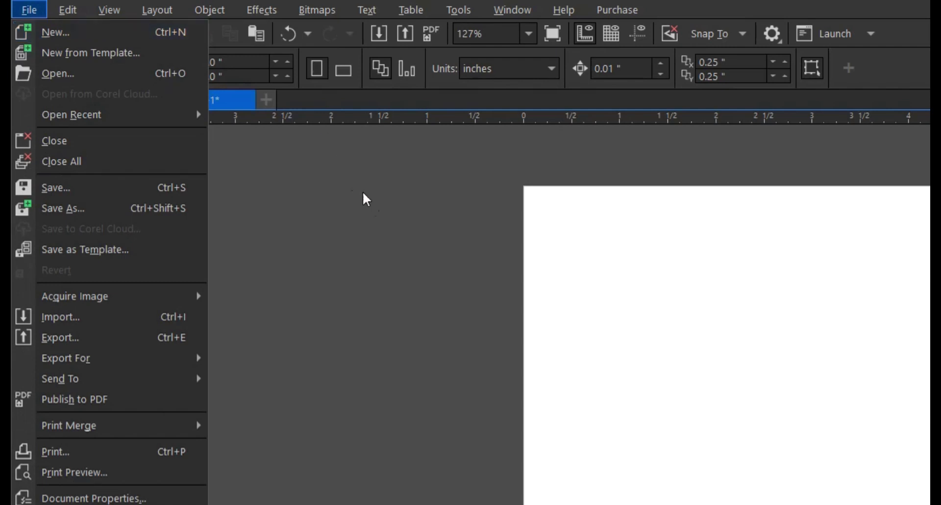
left_click(372, 205)
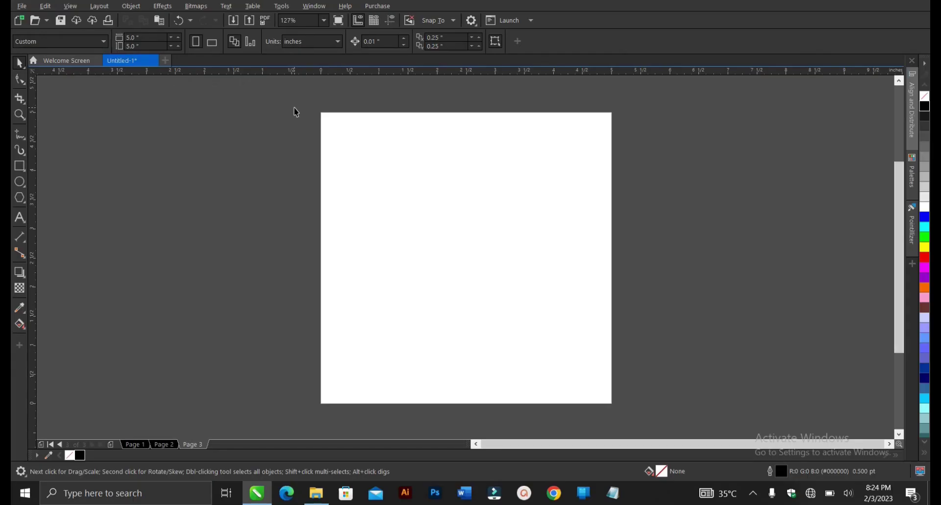
key("ctrl+n")
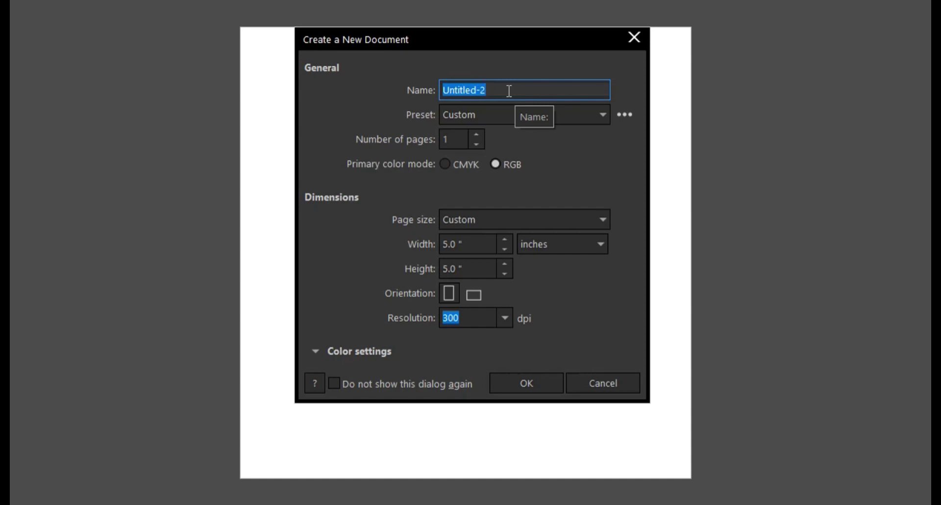
type("Bus")
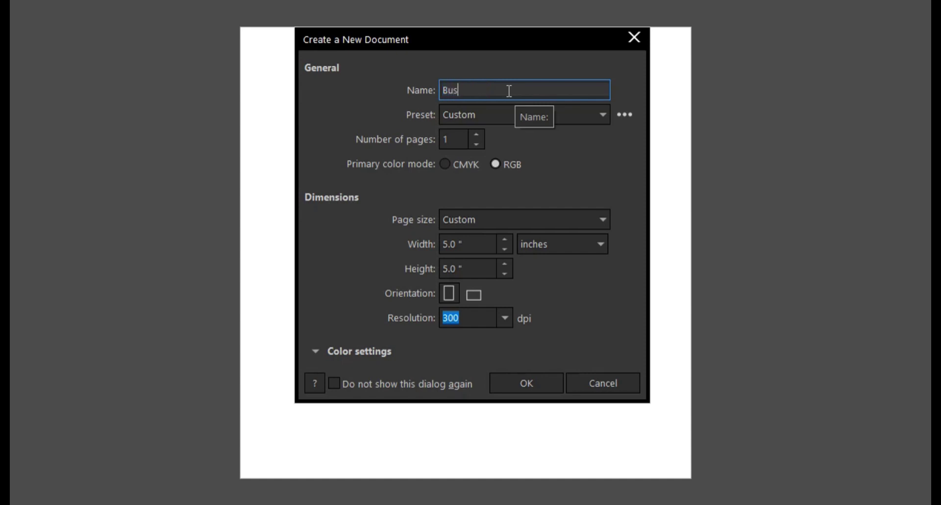
type("iness Card")
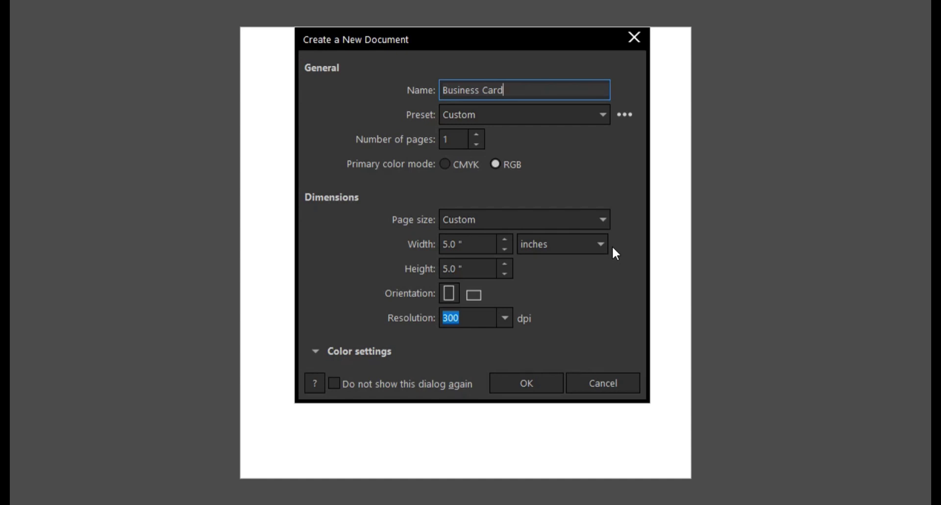
left_click(476, 244)
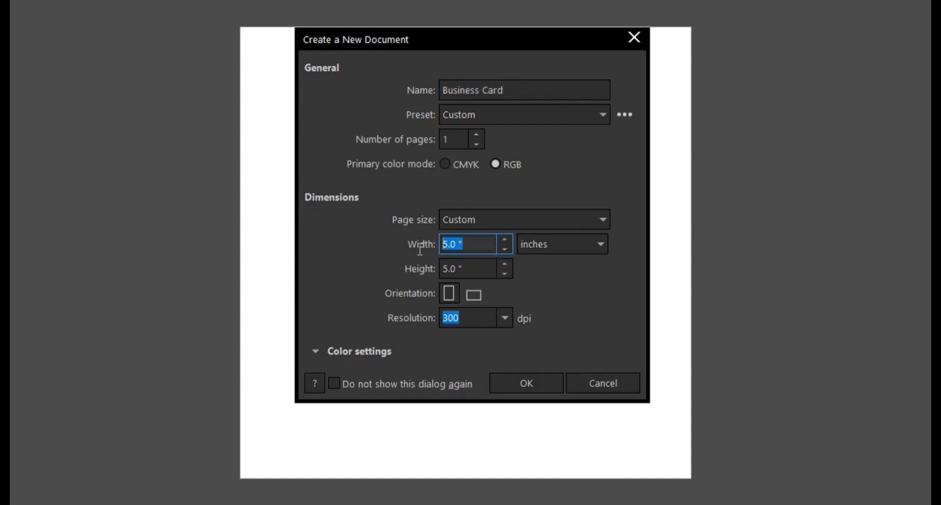
type("3.5")
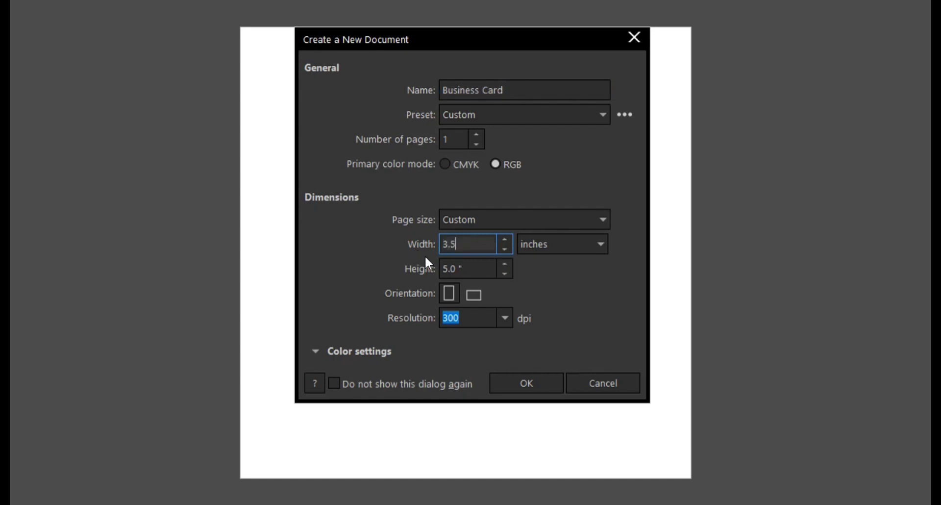
left_click(485, 270)
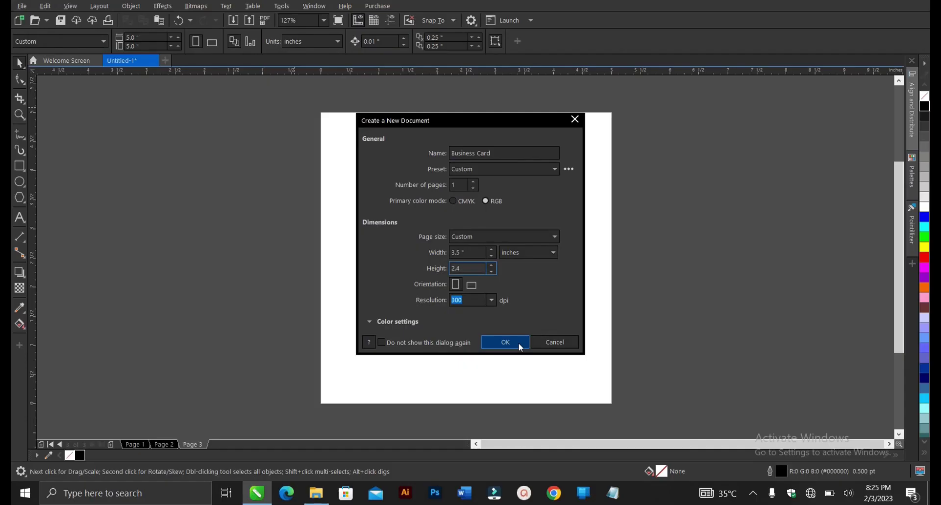
left_click(520, 345)
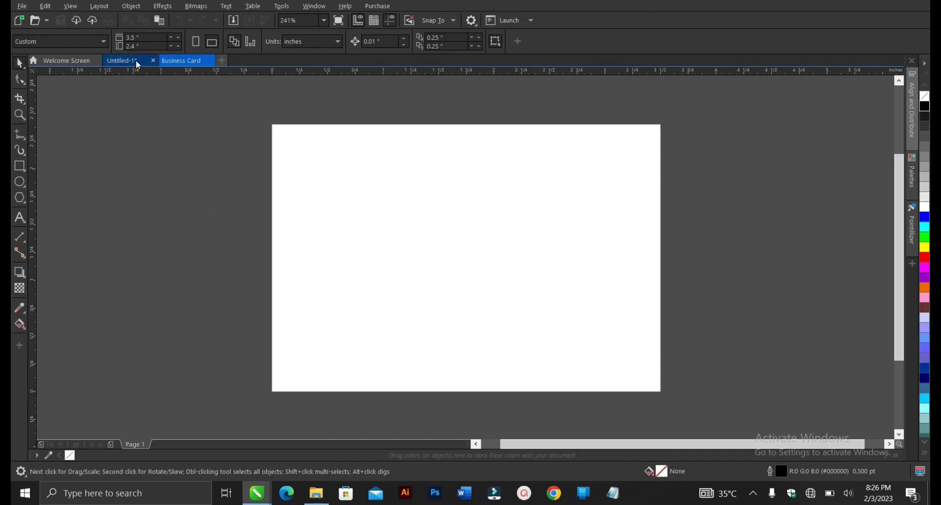
- Copy the logo and service text group from page 1 of Untitled-1 into the Business Card document
left_click(206, 106)
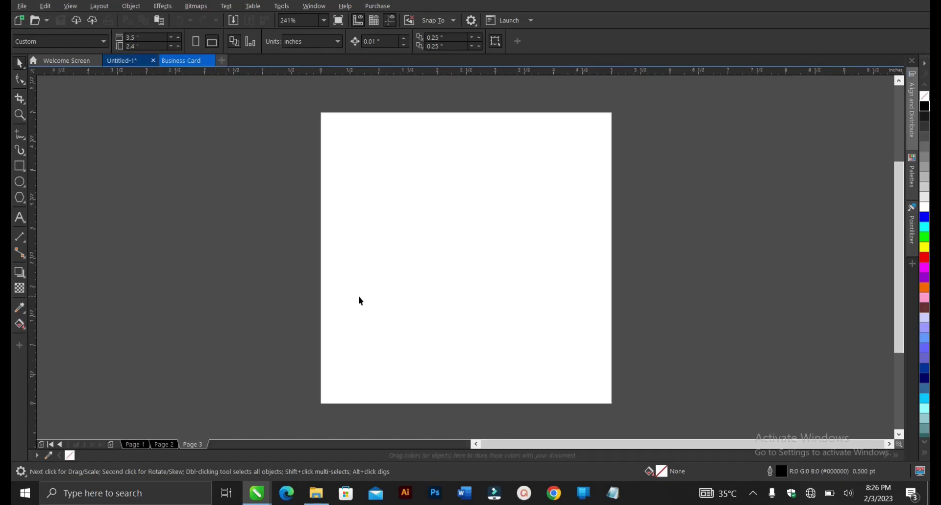
left_click(143, 444)
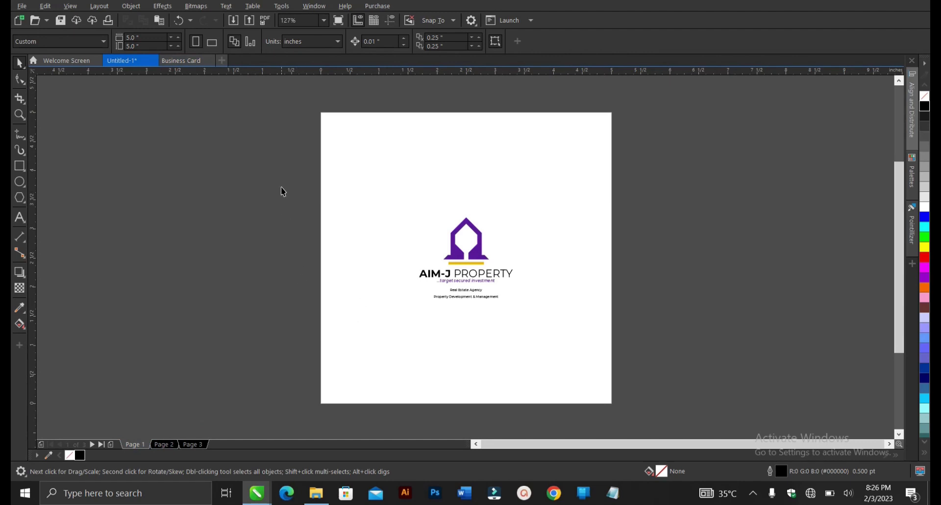
left_click_drag(282, 160, 660, 348)
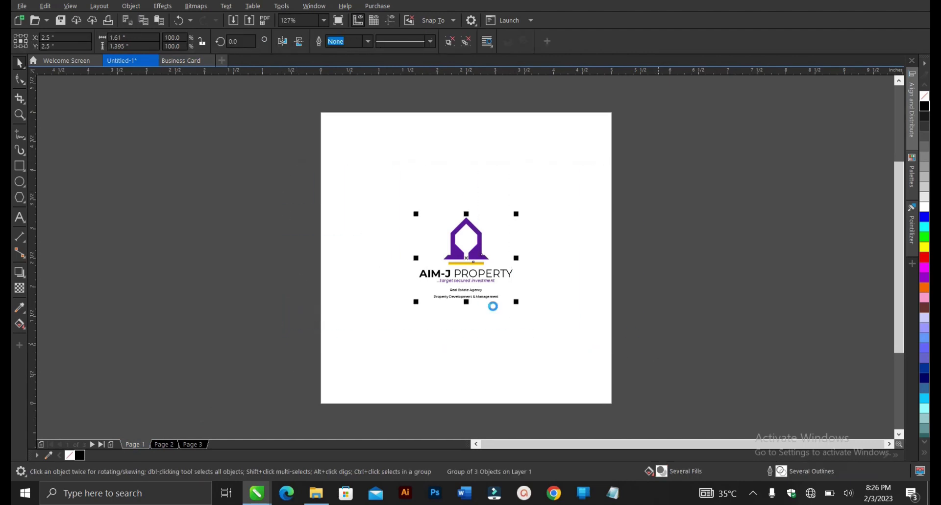
left_click(192, 62)
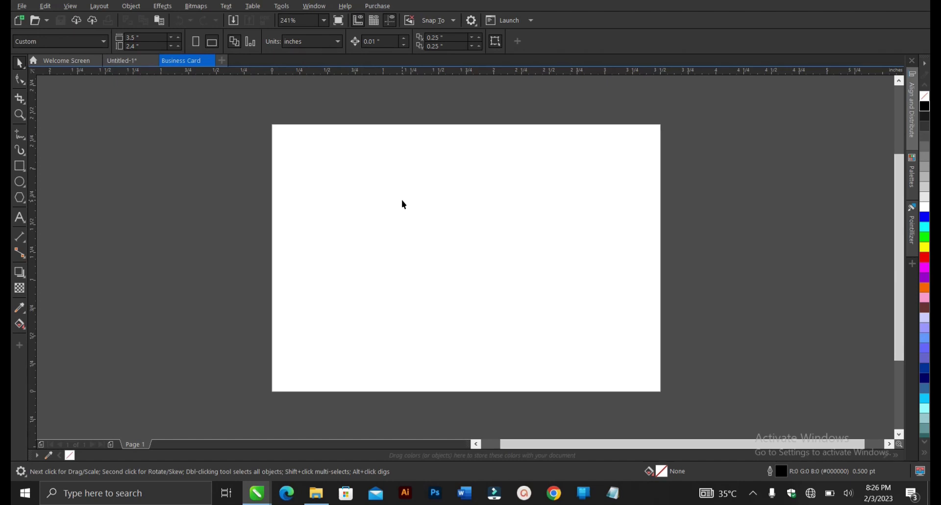
key("ctrl+v")
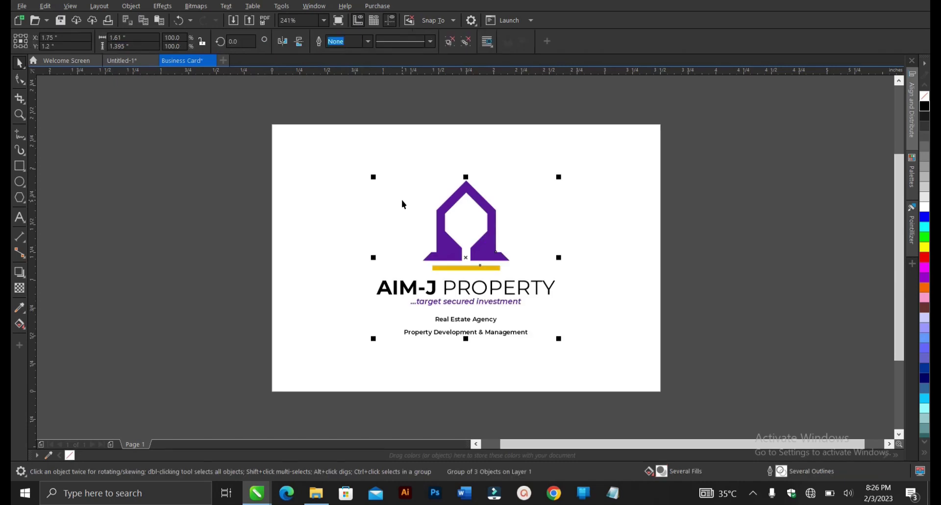
- Move the pasted logo group straight left off the page onto the pasteboard, at about X -1.35 inches
scroll(517, 298, "down", 3)
left_click_drag(533, 292, 355, 293)
scroll(355, 292, "up", 3)
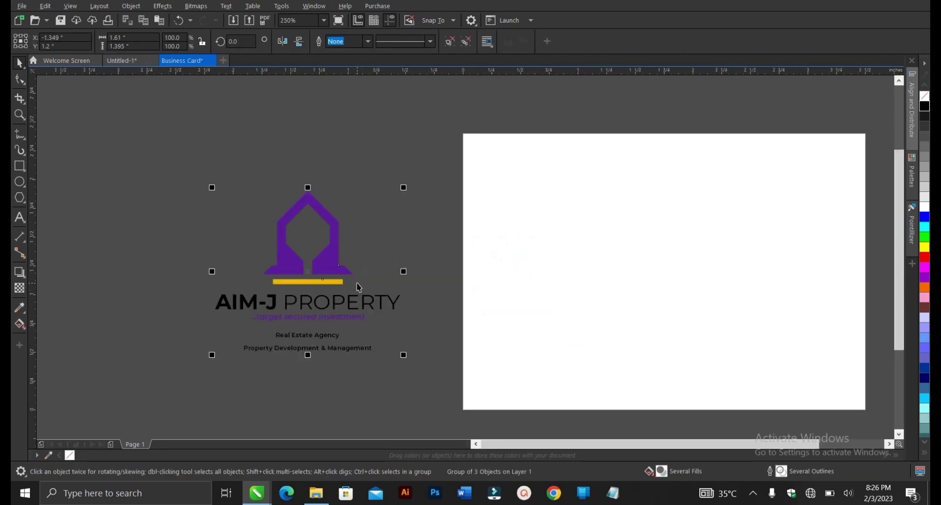
left_click(414, 237)
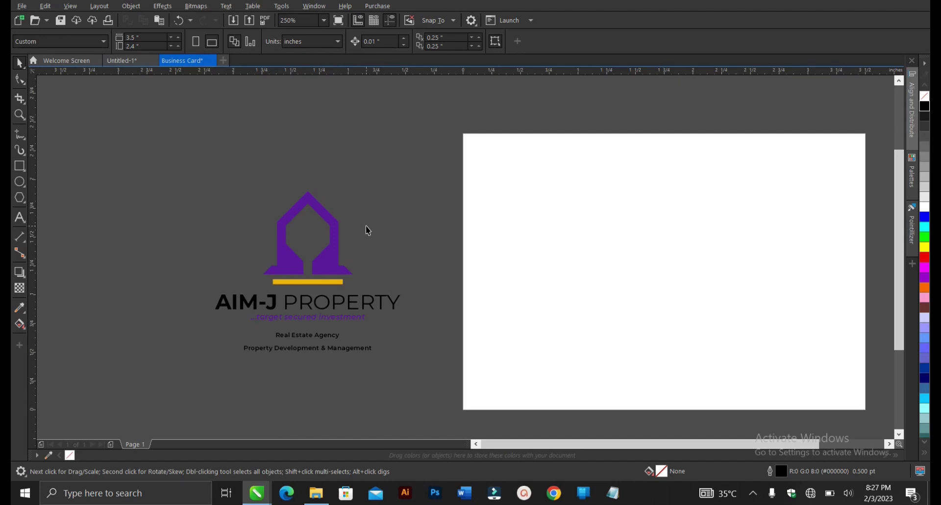
- Create a page frame rectangle covering the whole business card page, 3.5 by 2.4 inches
scroll(367, 227, "down", 2)
scroll(535, 240, "up", 2)
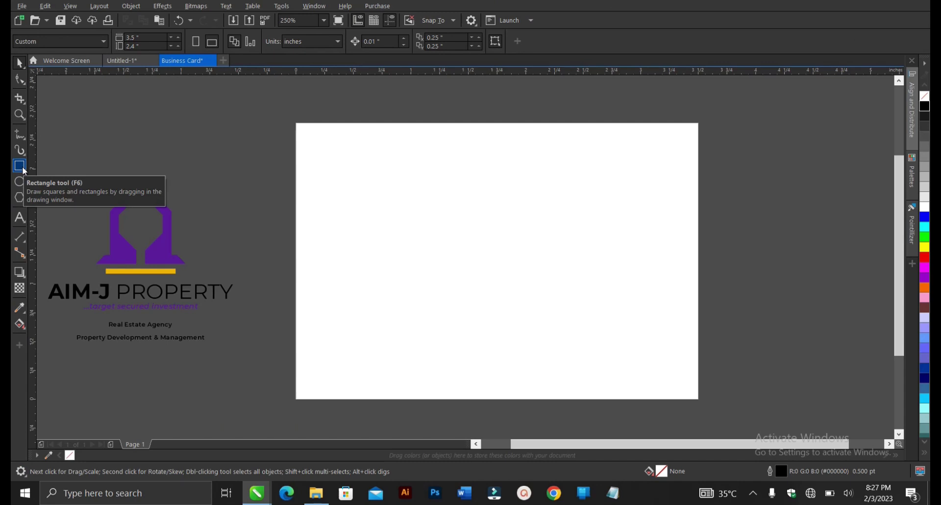
left_click(22, 166)
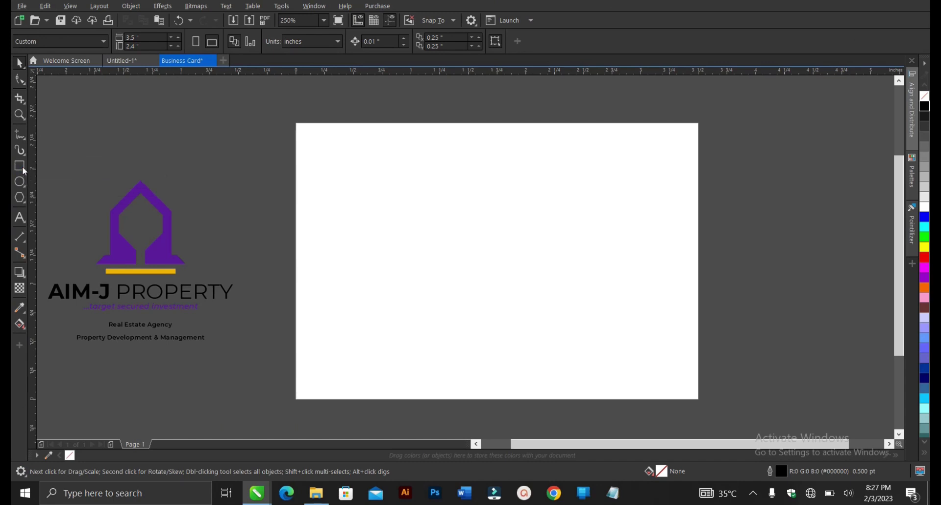
left_click(18, 165)
double_click(22, 166)
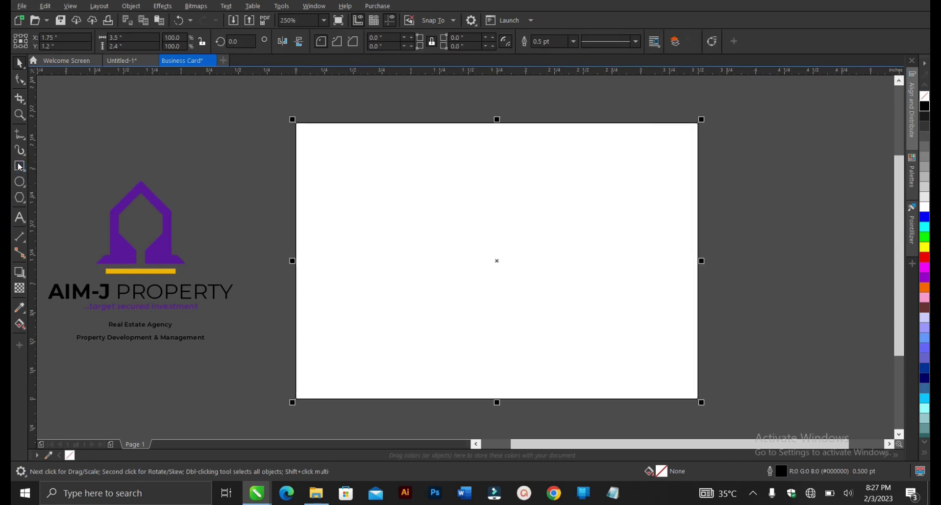
left_click(22, 66)
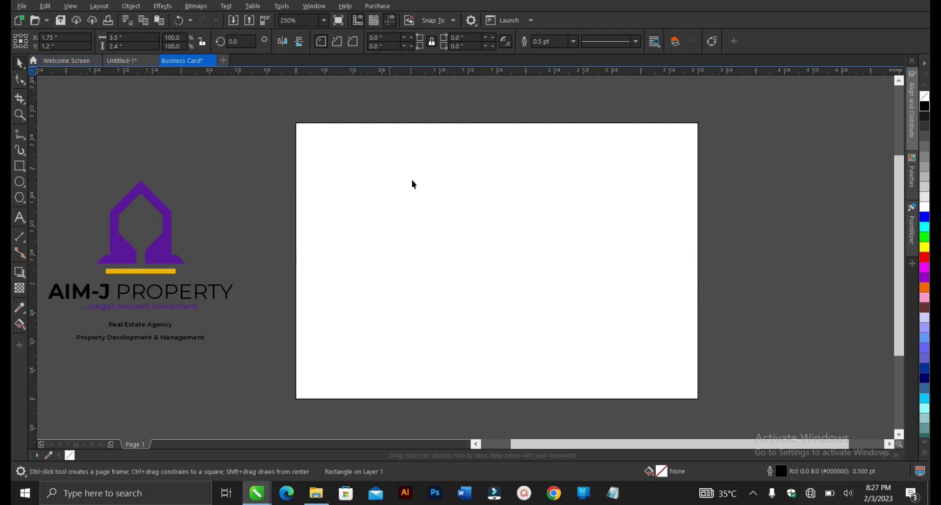
left_click_drag(415, 179, 459, 271)
key("ctrl+z")
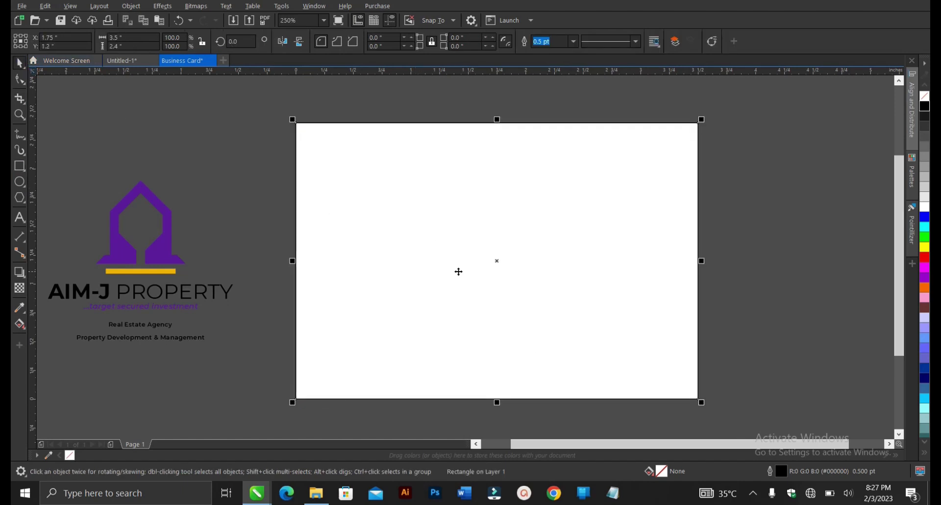
left_click(738, 273)
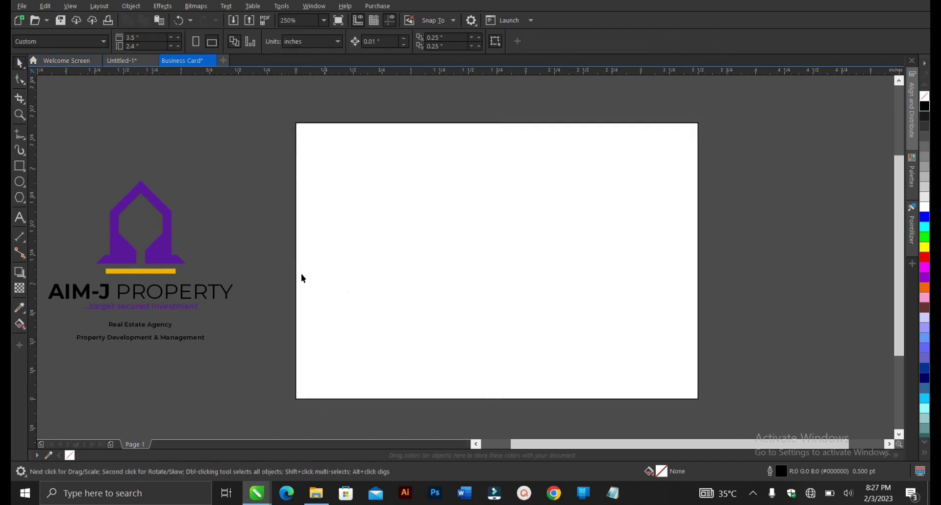
- Ungroup the pasted artwork so that the AIM-J PROPERTY logo is separate from the two service text lines
left_click(169, 255)
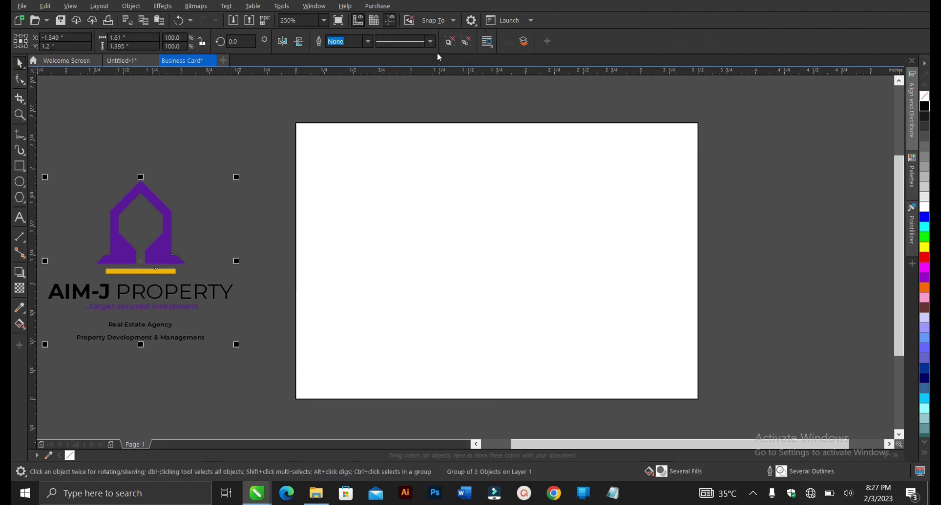
left_click(450, 42)
left_click(113, 162)
left_click_drag(65, 146, 306, 318)
scroll(294, 313, "down", 2)
scroll(235, 306, "up", 2)
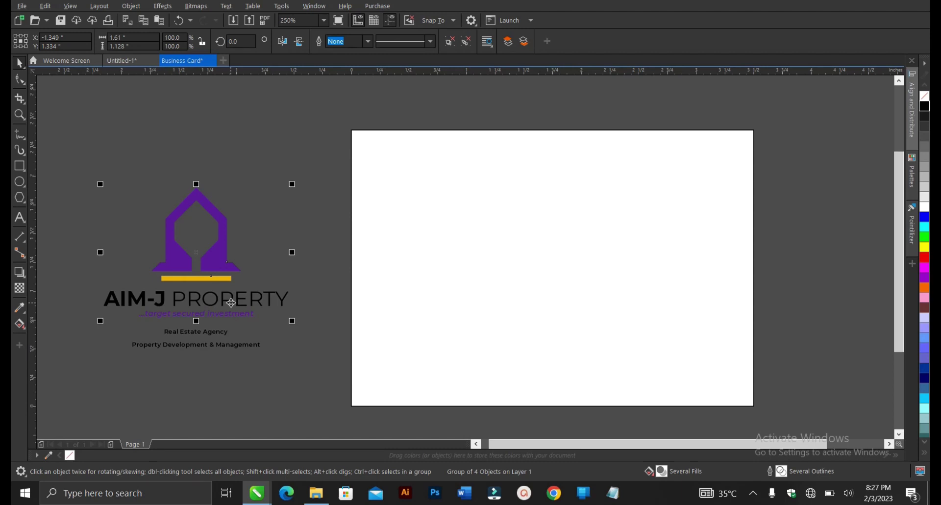
left_click(221, 160)
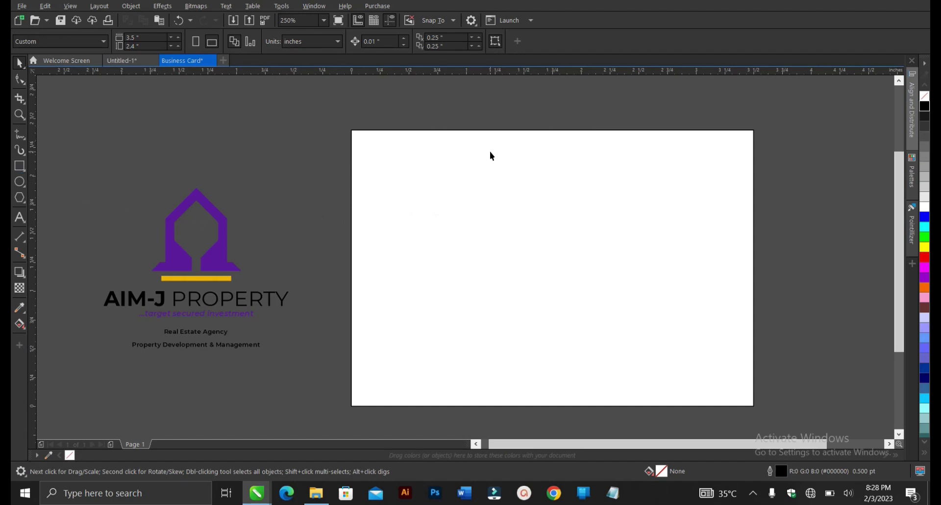
- Place a duplicate of the page frame rectangle straight down from the original, offset by about 0.43 inch
left_click(540, 185)
scroll(487, 164, "up", 2)
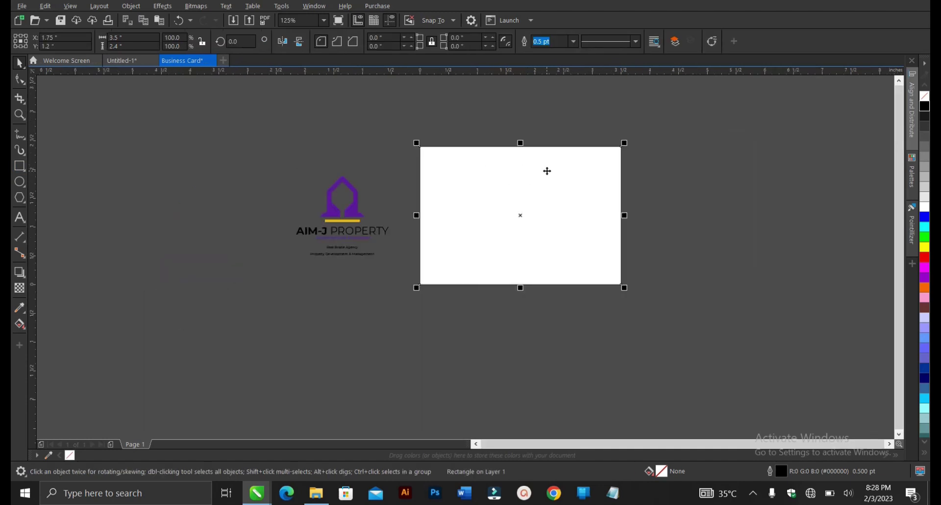
left_click(713, 193)
left_click(582, 191)
left_click_drag(542, 183, 538, 196)
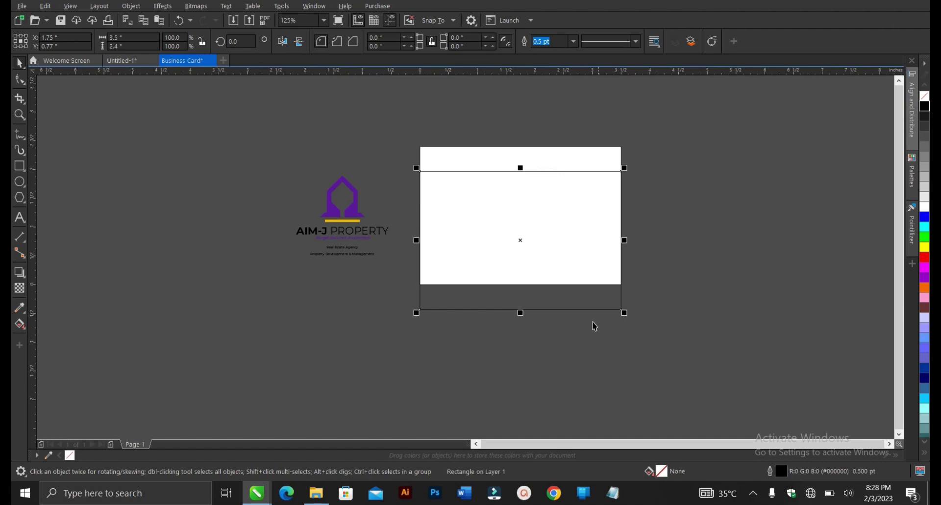
left_click(603, 361)
- Set the duplicate rectangle's height to 0.25 inch, turning it into a full-width strip
left_click(564, 305)
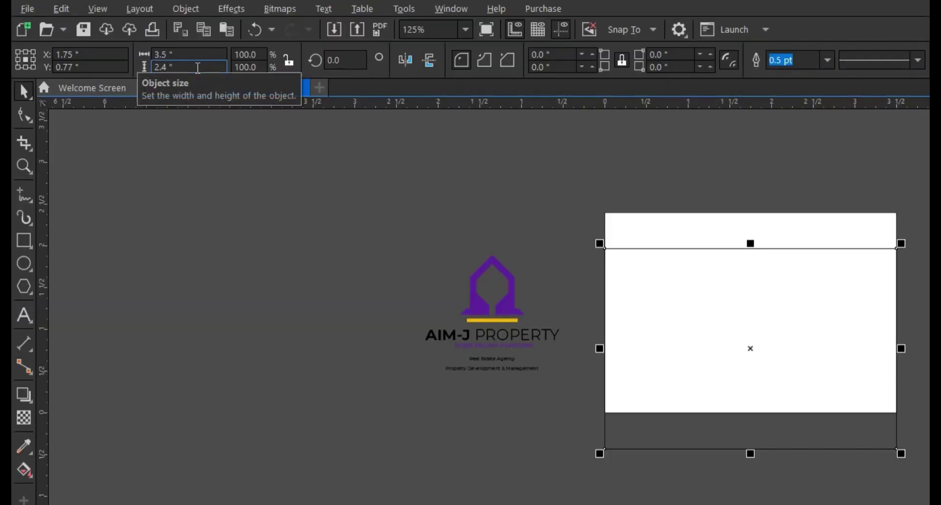
left_click_drag(198, 68, 155, 68)
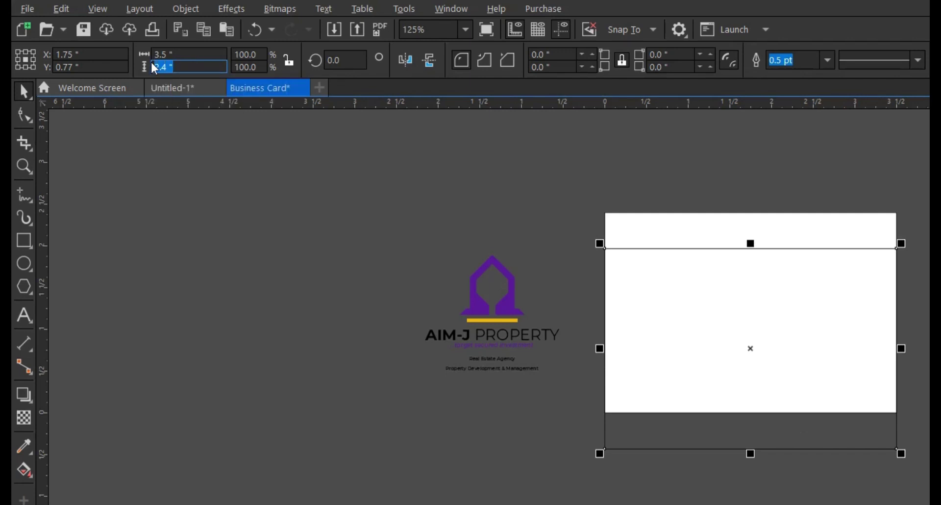
type("2")
type(".25")
key("Return")
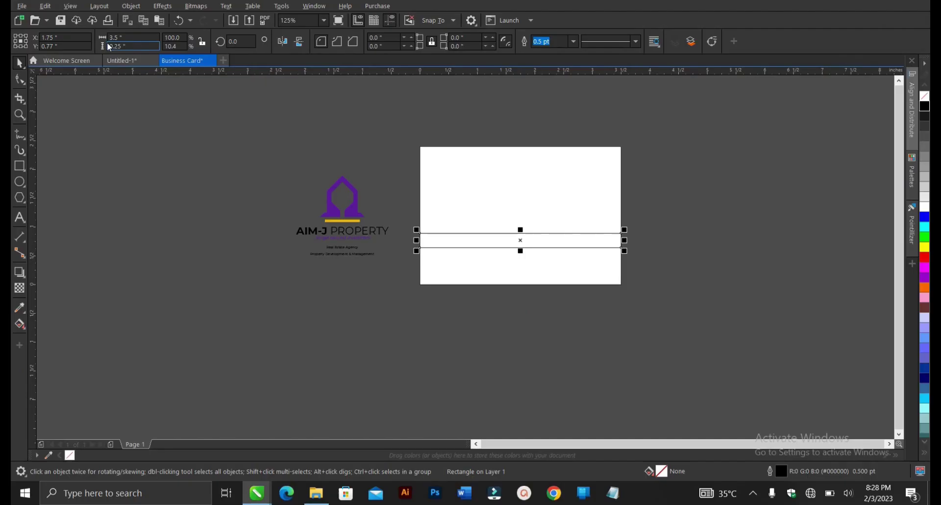
- Move the strip down so that it sits flush with the bottom edge of the card
scroll(538, 237, "up", 2)
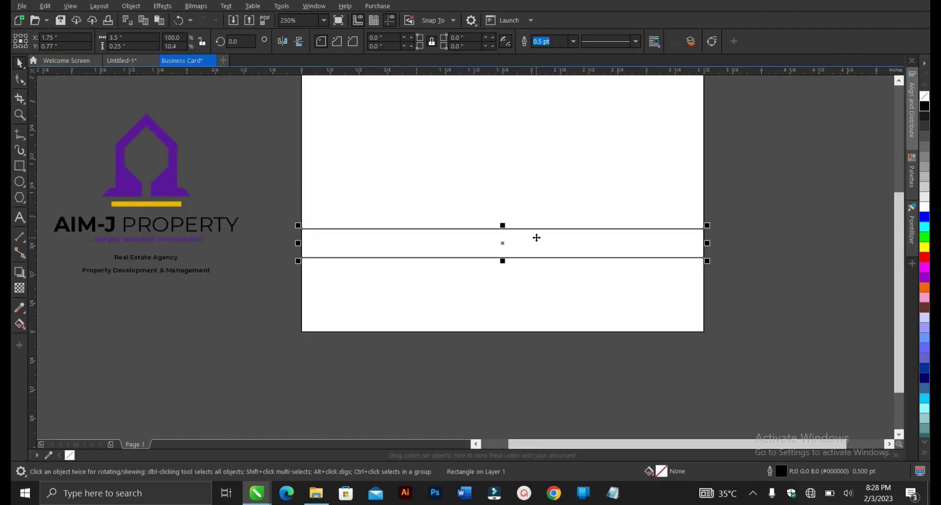
left_click_drag(536, 235, 534, 313)
scroll(529, 363, "down", 2)
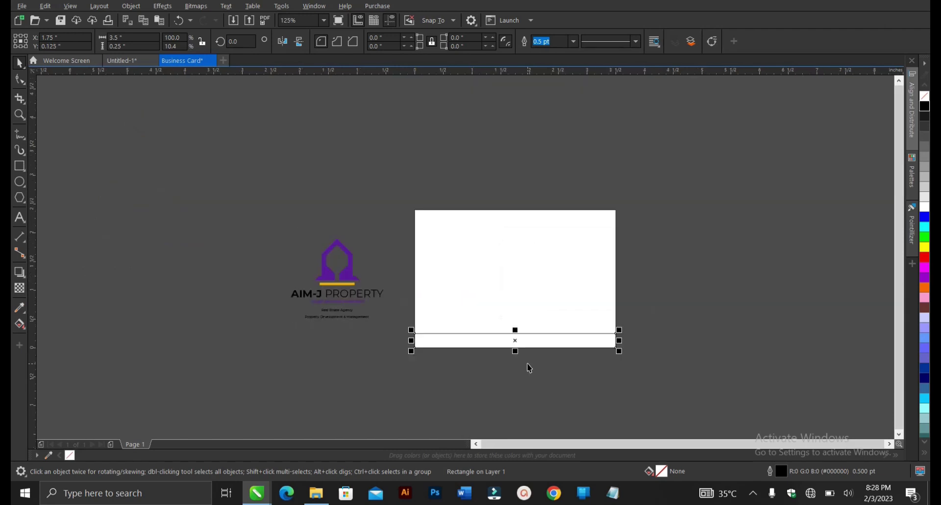
- Place a copy of the bottom strip flush with the top edge of the card
scroll(547, 343, "up", 2)
scroll(553, 340, "down", 2)
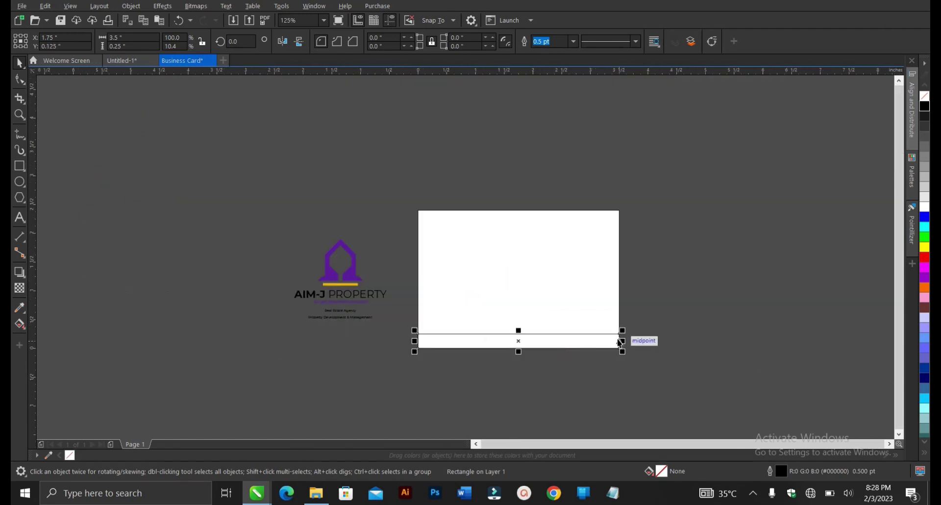
left_click_drag(609, 340, 619, 219)
left_click(660, 254)
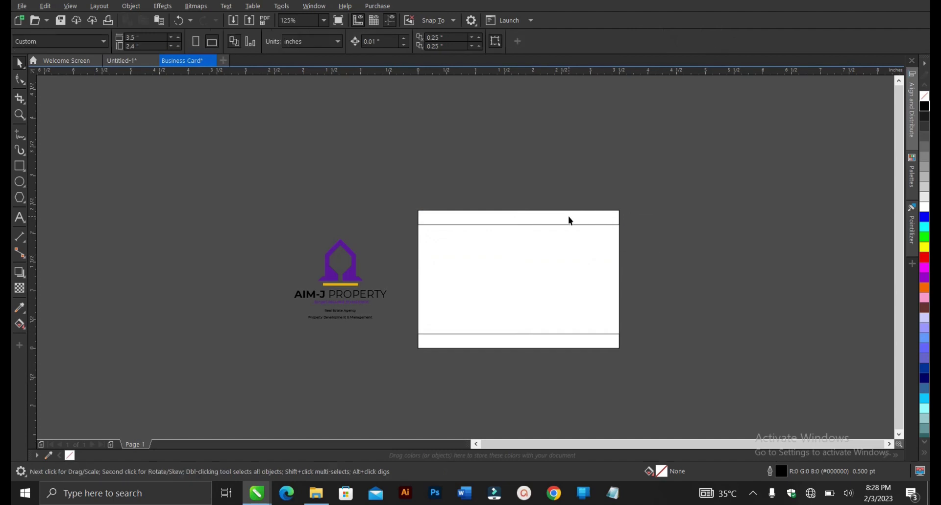
- Create a copy of the top strip rotated to 270 degrees about its centre, forming a vertical strip
scroll(568, 216, "up", 2)
scroll(444, 213, "down", 2)
scroll(445, 214, "up", 2)
left_click(445, 214)
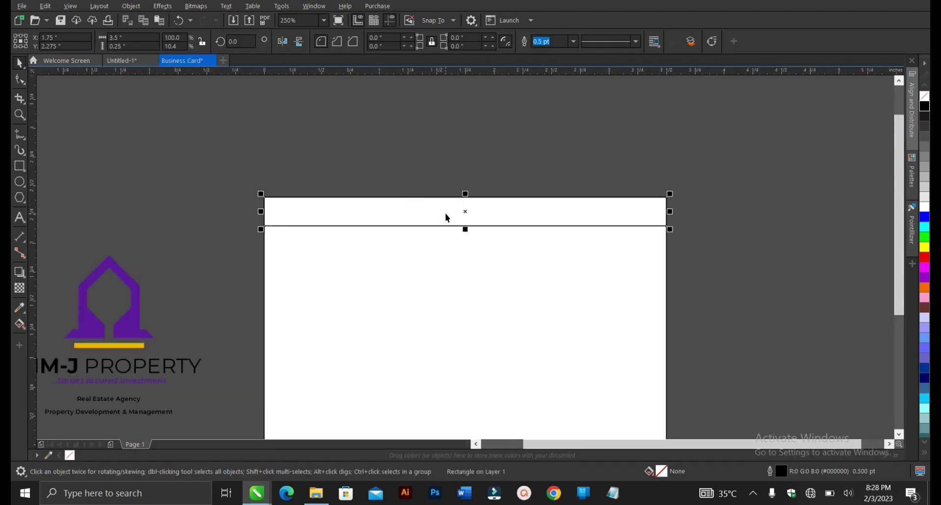
scroll(445, 214, "down", 2)
scroll(524, 216, "up", 2)
left_click(525, 212)
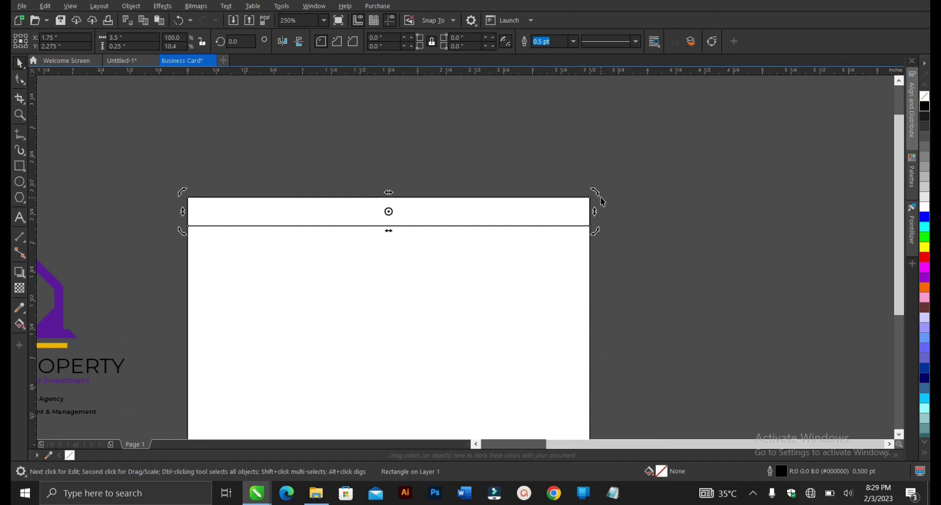
key("Escape")
left_click(555, 212)
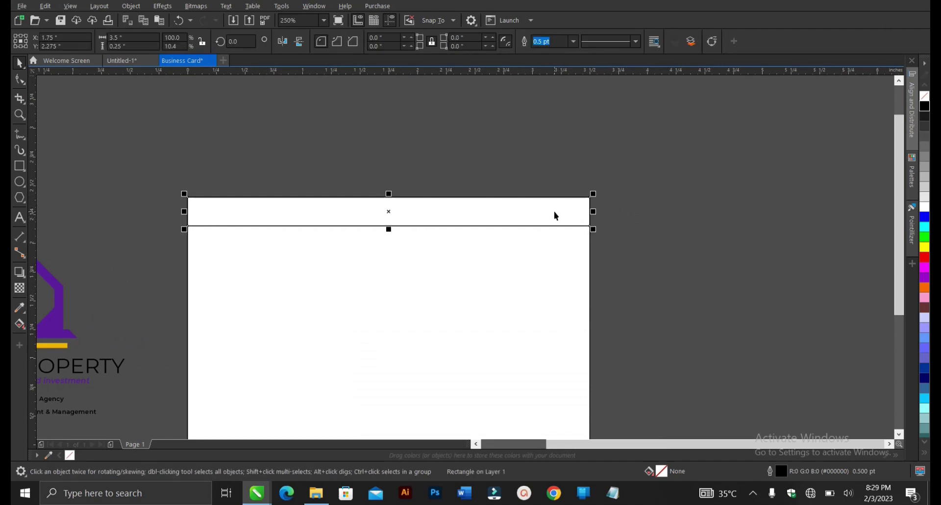
left_click(553, 211)
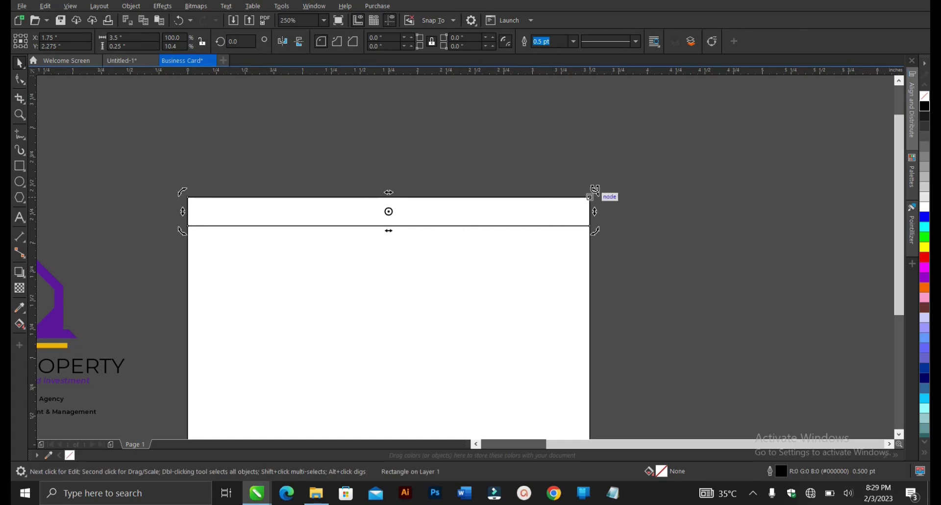
left_click_drag(595, 189, 402, 311)
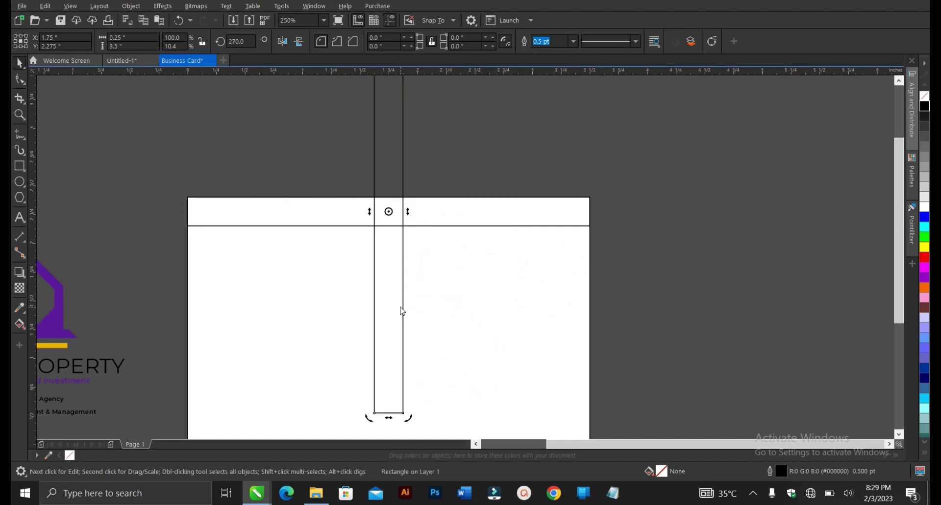
left_click(656, 235)
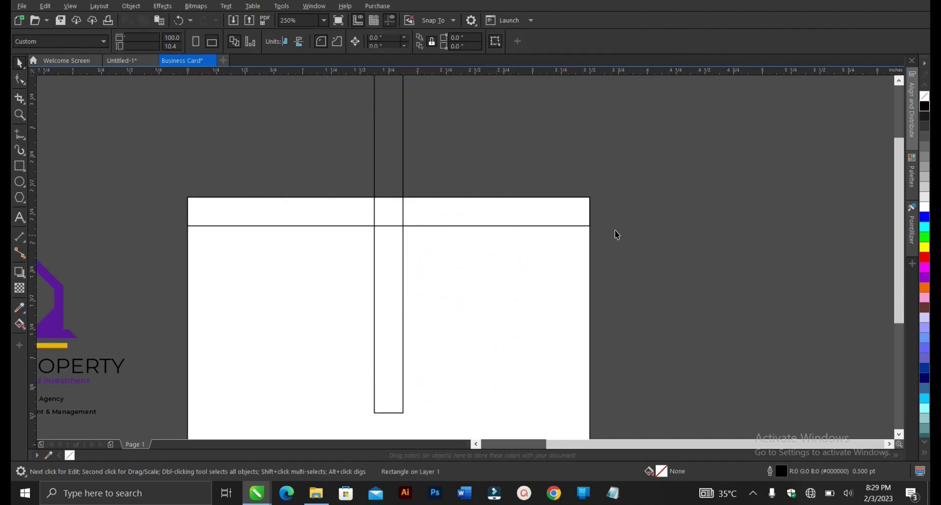
- Align the vertical strip with the left edge of the card's frame rectangle
scroll(407, 276, "down", 2)
left_click(402, 275)
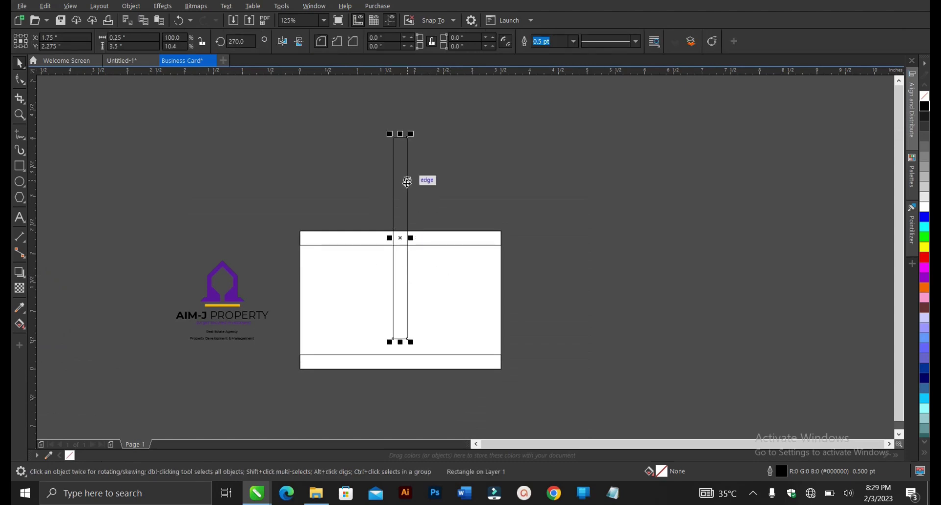
left_click(500, 276, "shift")
key("r")
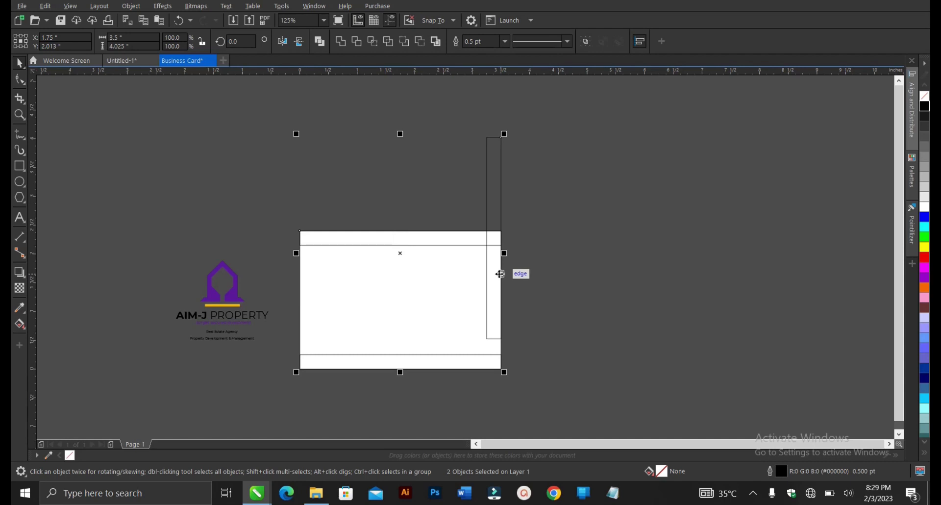
key("l")
left_click(550, 264)
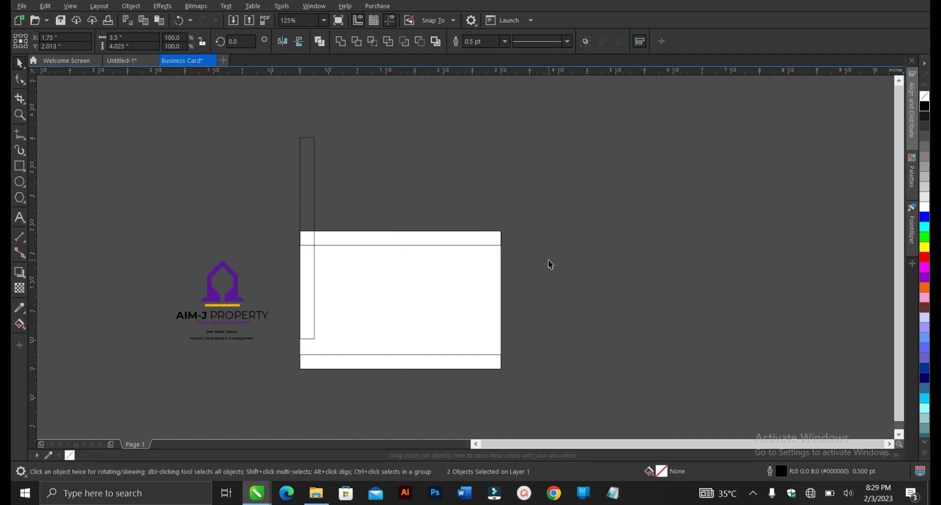
- Shorten the vertical strip to 2.4 inches so that it spans exactly the card's height along the left edge
left_click(315, 210)
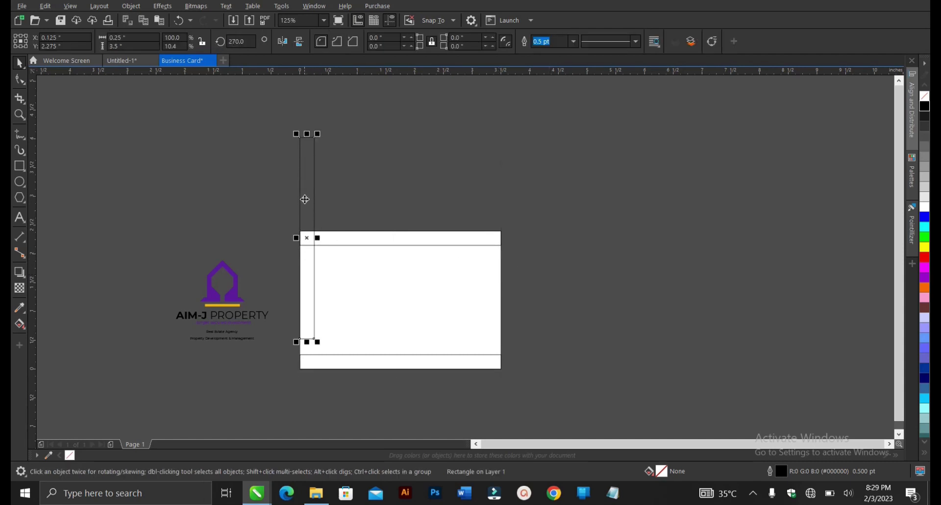
left_click_drag(304, 194, 305, 226)
left_click_drag(308, 167, 314, 225)
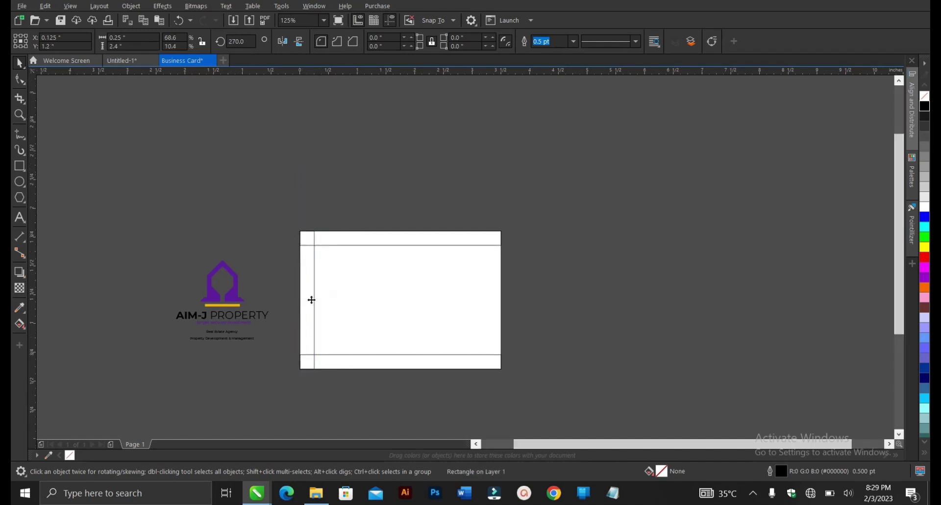
scroll(311, 298, "up", 2)
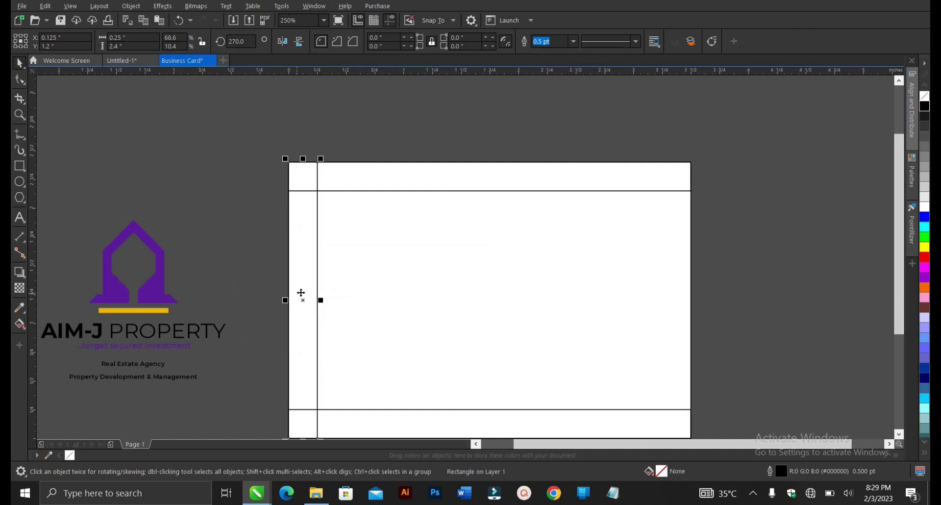
- Duplicate the vertical strip and place the copy flush with the right edge of the card
left_click_drag(304, 291, 419, 303)
left_click_drag(417, 297, 417, 299)
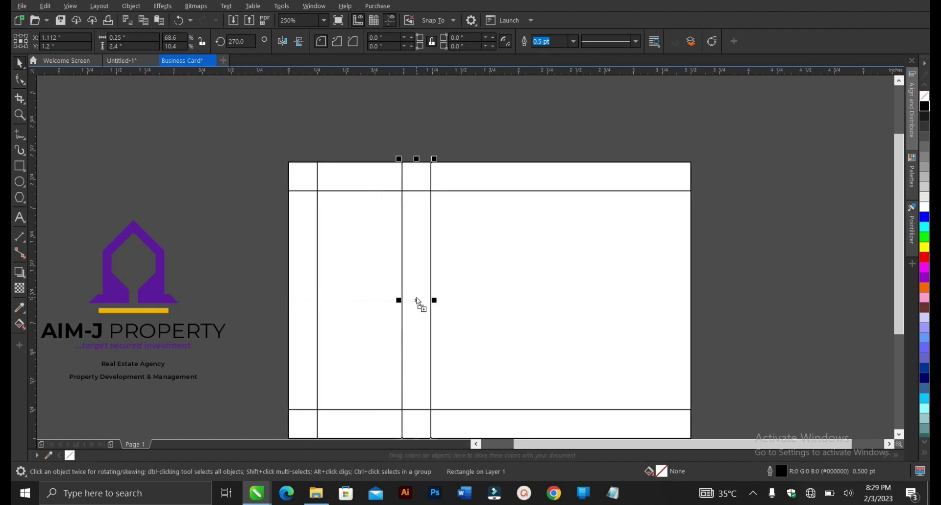
left_click_drag(424, 266, 686, 275)
left_click(727, 270)
scroll(569, 232, "down", 2)
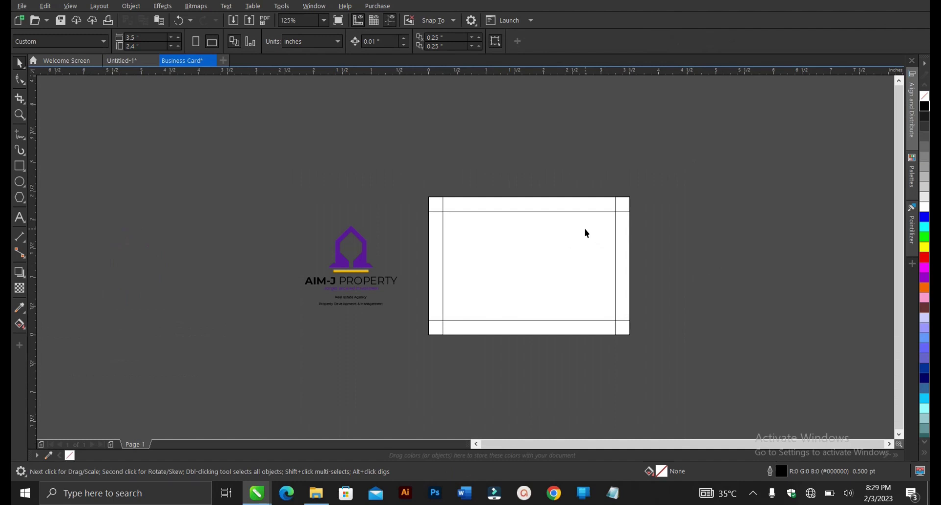
scroll(596, 213, "up", 2)
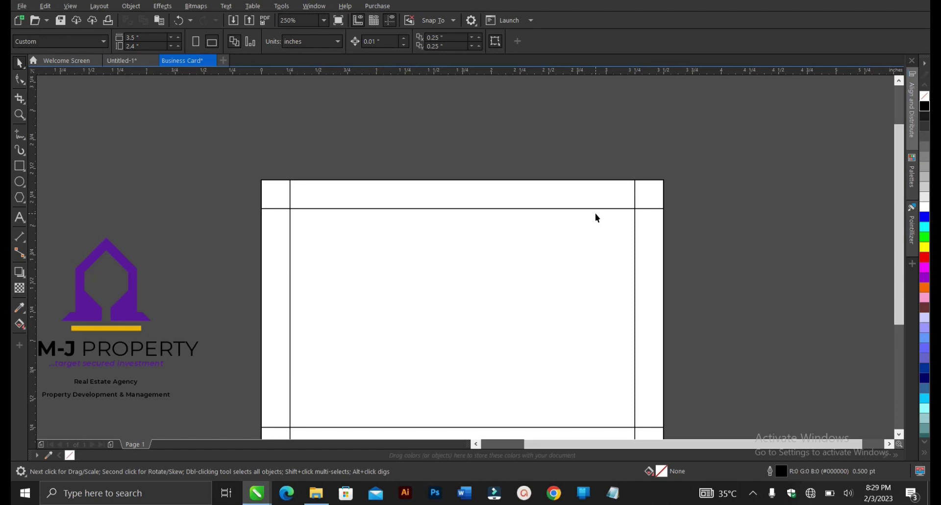
scroll(333, 234, "down", 2)
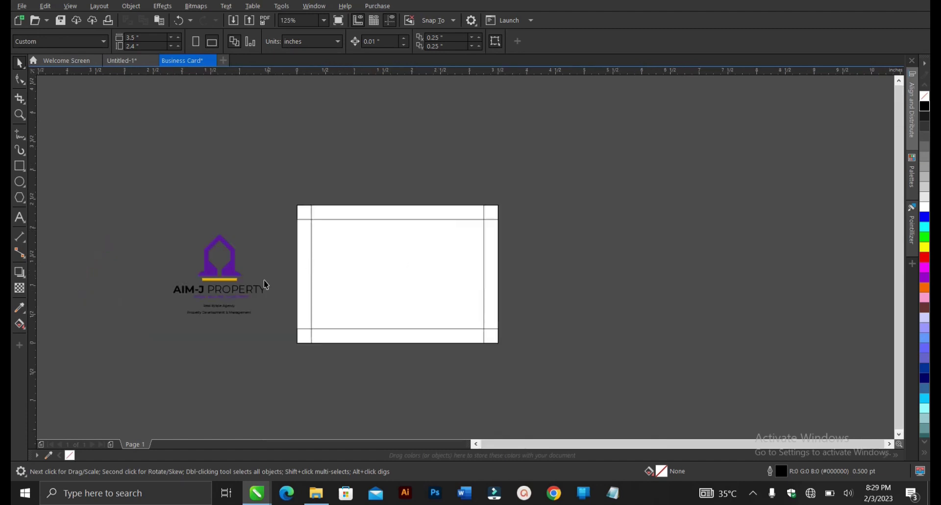
scroll(307, 282, "up", 2)
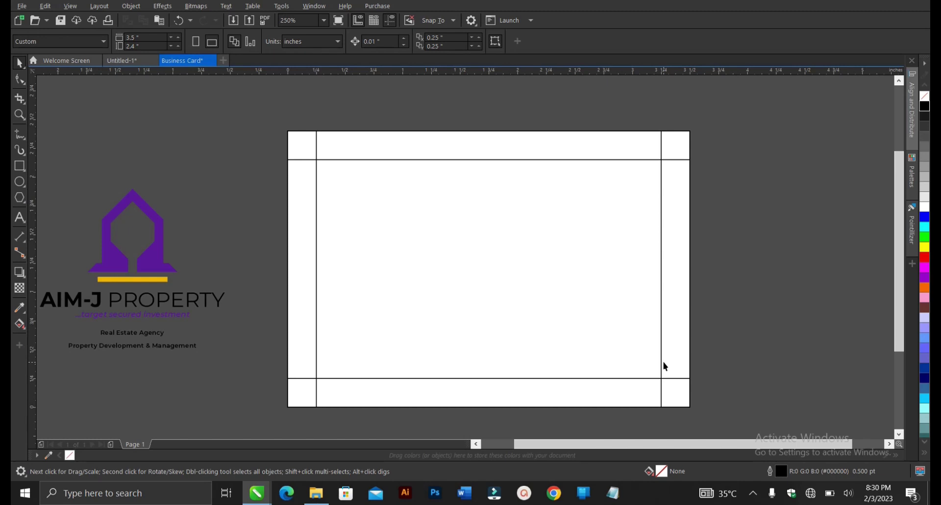
scroll(351, 296, "down", 1)
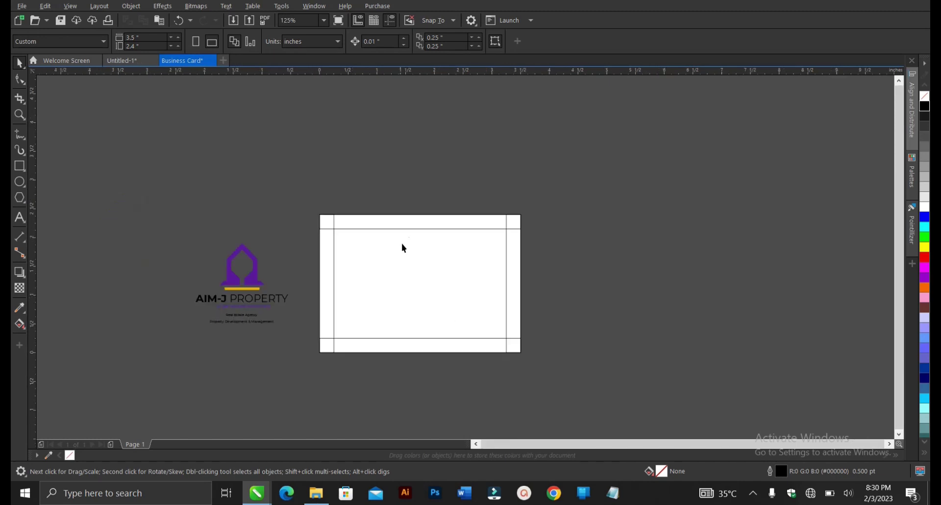
- Add horizontal guidelines at 2.4 and 2.15 inches along the top strip's edges, and vertical ones at 0 and 0.25 inch along the left strip's edges
scroll(429, 223, "up", 1)
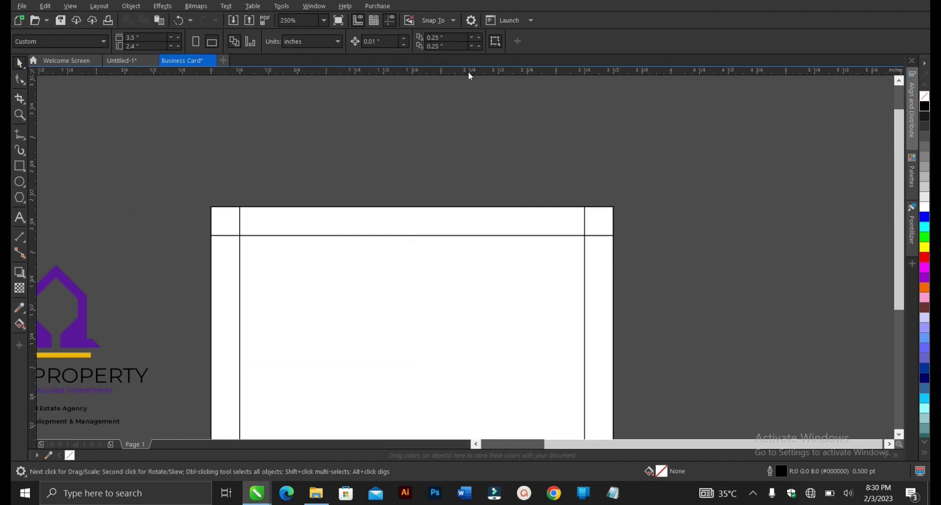
left_click_drag(470, 76, 478, 208)
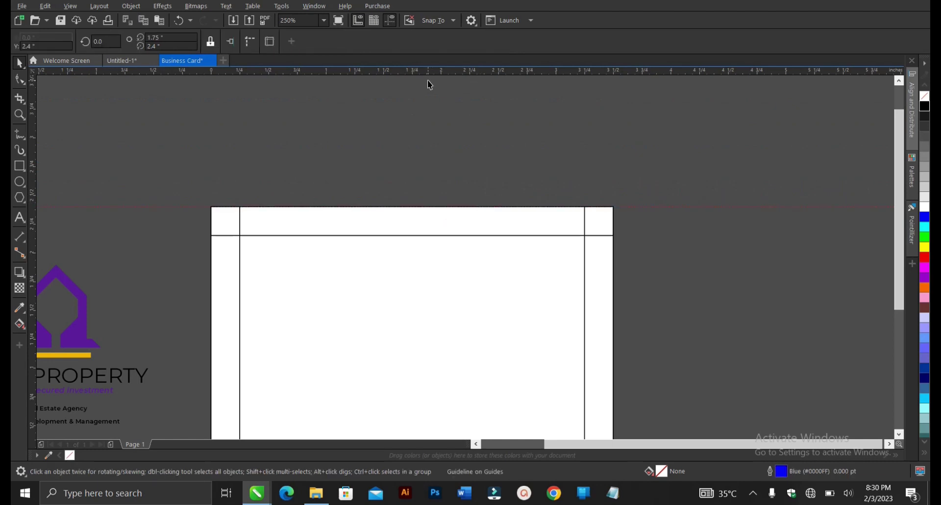
left_click_drag(435, 74, 480, 236)
left_click_drag(33, 294, 213, 304)
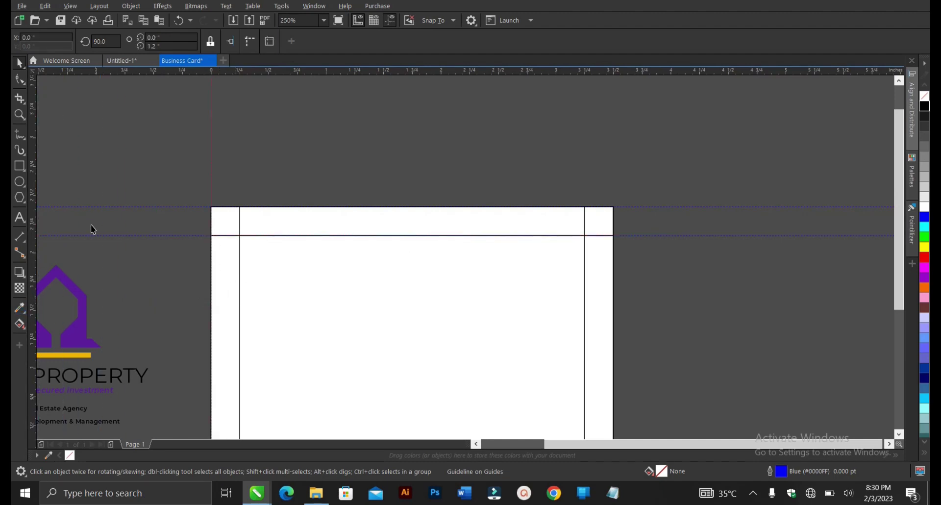
left_click_drag(36, 210, 240, 255)
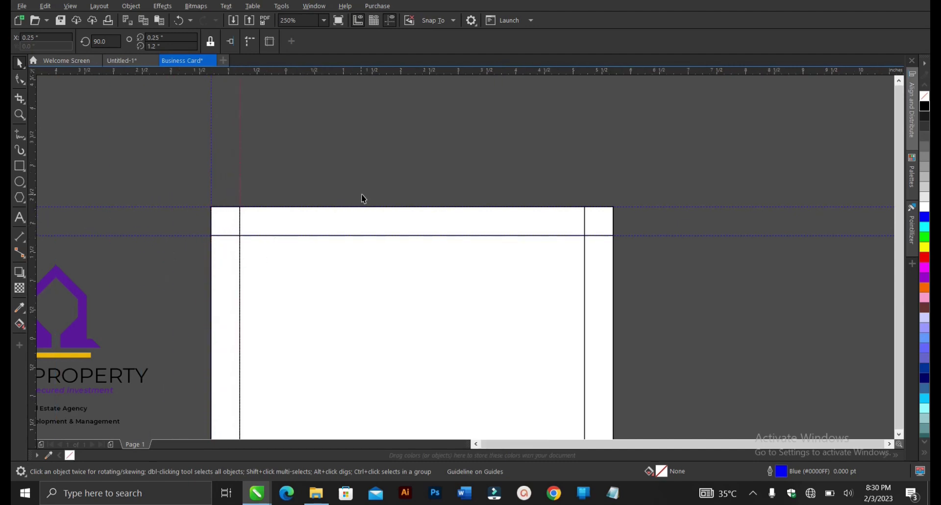
- Add horizontal guidelines at the bottom strip's upper edge, 0.25 inch, and along the card's bottom edge
scroll(361, 193, "down", 2)
scroll(329, 332, "up", 2)
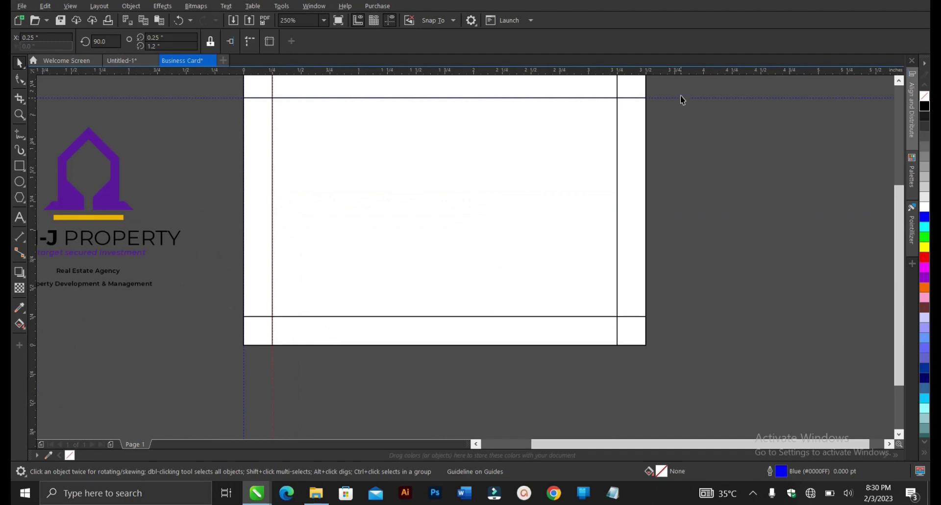
left_click_drag(681, 97, 658, 313)
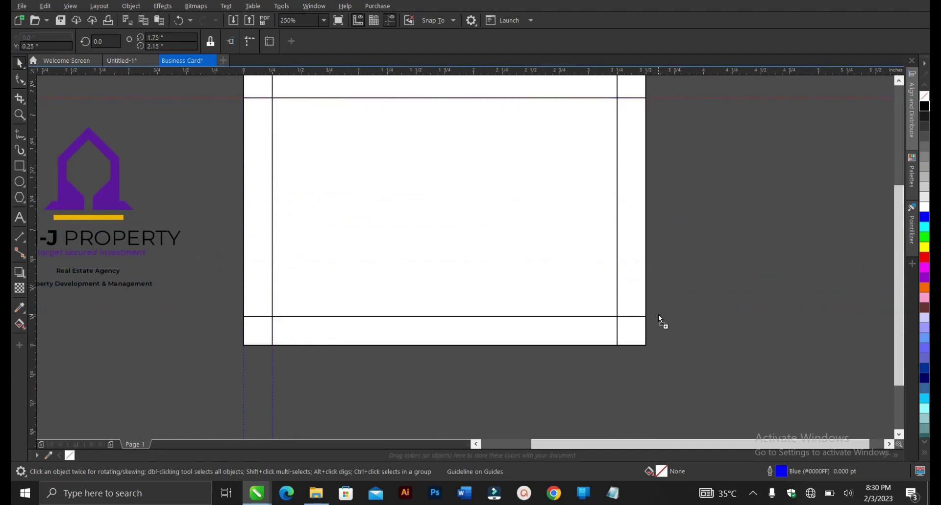
left_click_drag(708, 69, 681, 346)
scroll(678, 348, "up", 5)
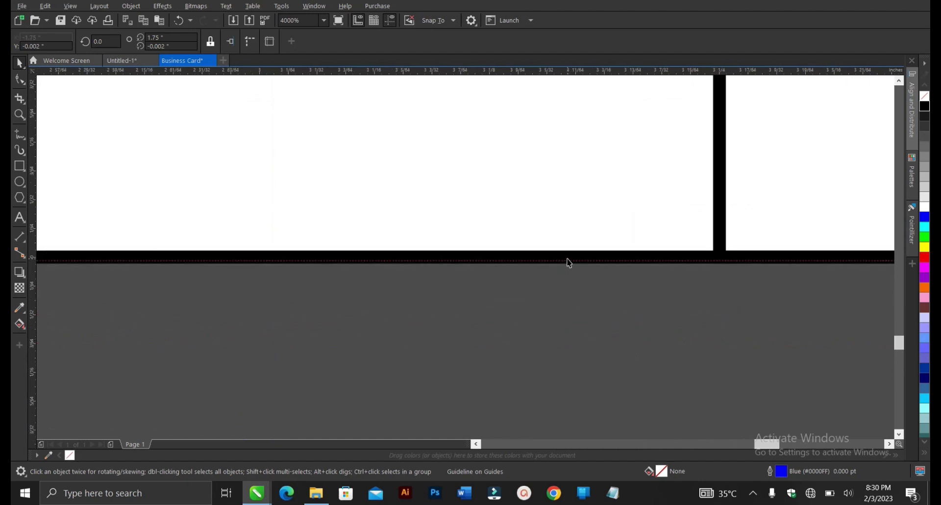
scroll(549, 330, "down", 5)
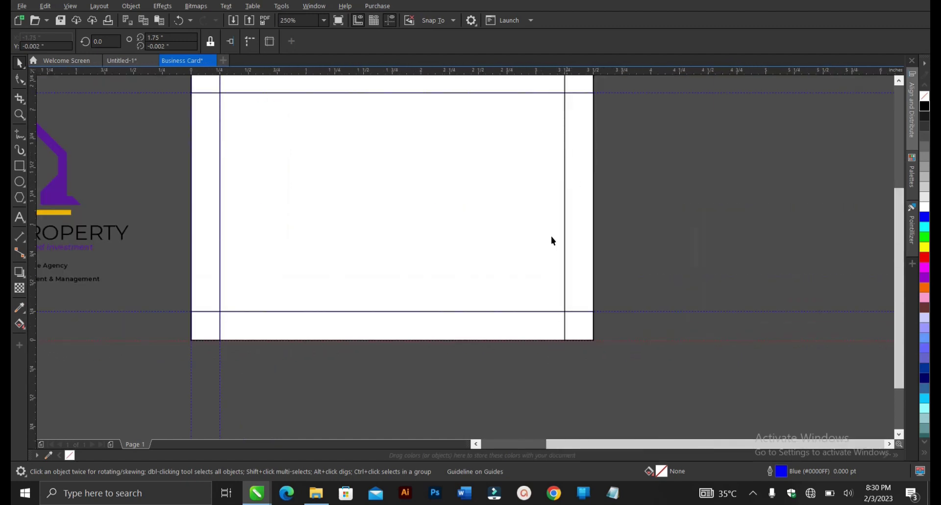
- Add vertical guidelines at the right strip's inner edge, 3.25 inches, and along the card's right edge
left_click_drag(34, 231, 564, 244)
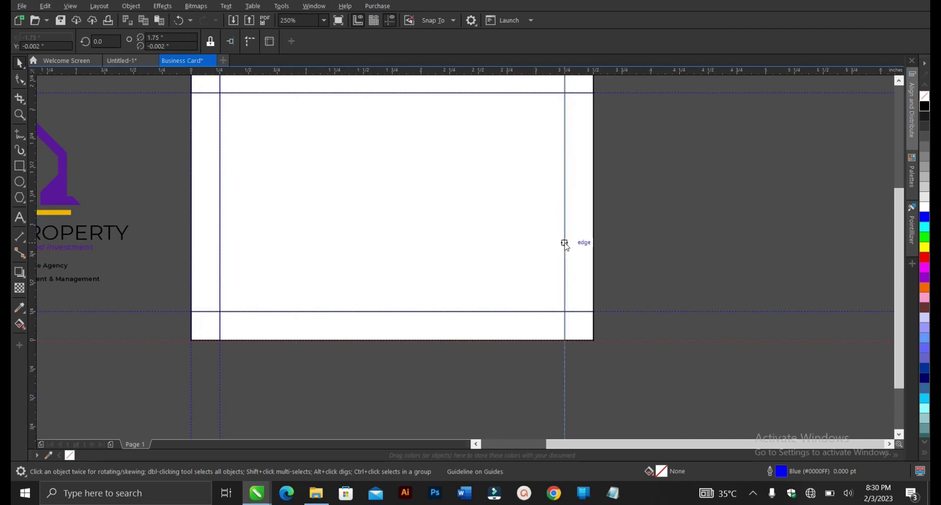
scroll(531, 277, "down", 2)
scroll(472, 225, "up", 2)
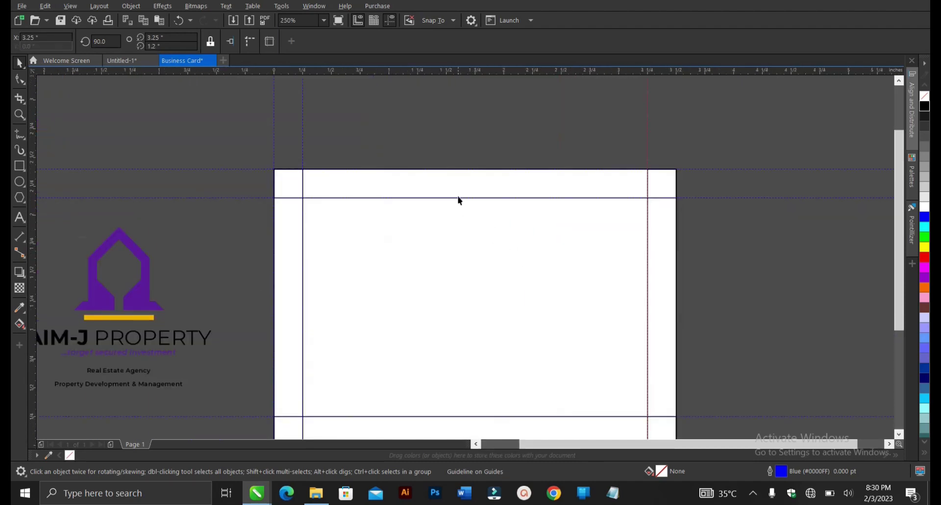
scroll(460, 200, "down", 2)
scroll(565, 205, "up", 2)
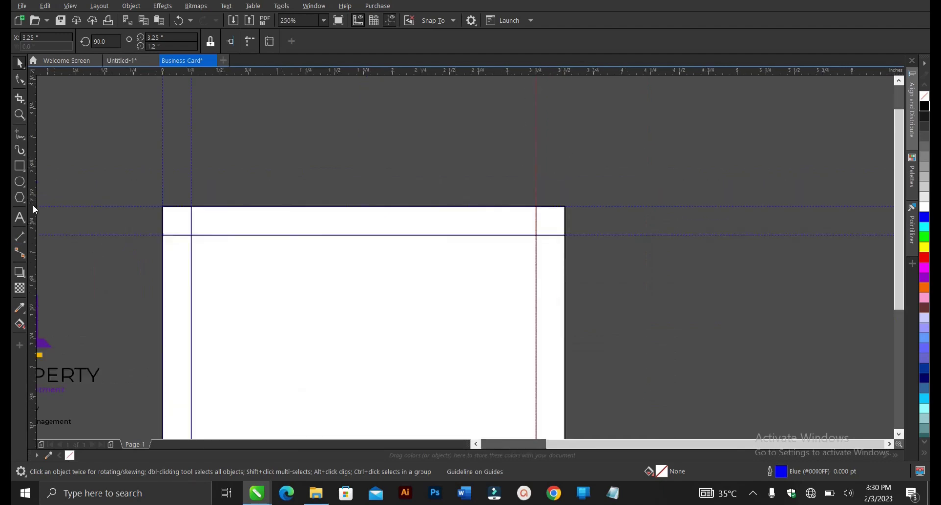
left_click_drag(34, 209, 564, 223)
- Delete the frame rectangle and the four margin strips from the card, keeping only the guidelines
scroll(559, 211, "down", 2)
left_click(507, 252)
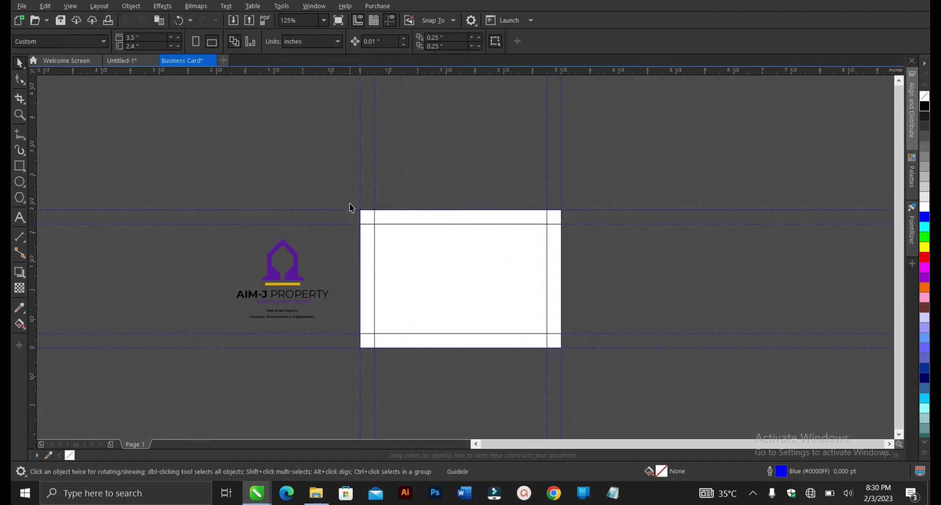
left_click_drag(345, 195, 596, 364)
left_click(596, 363)
scroll(420, 214, "up", 2)
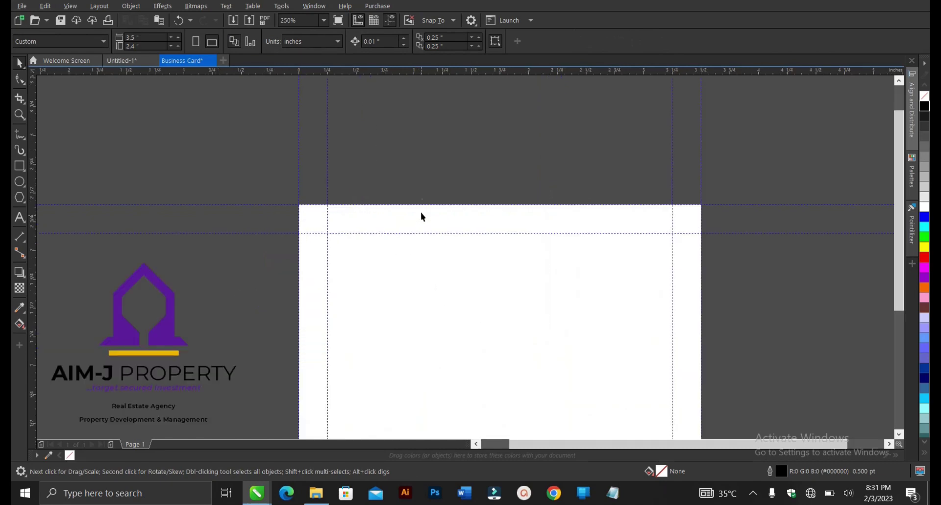
scroll(424, 202, "down", 2)
scroll(422, 240, "up", 2)
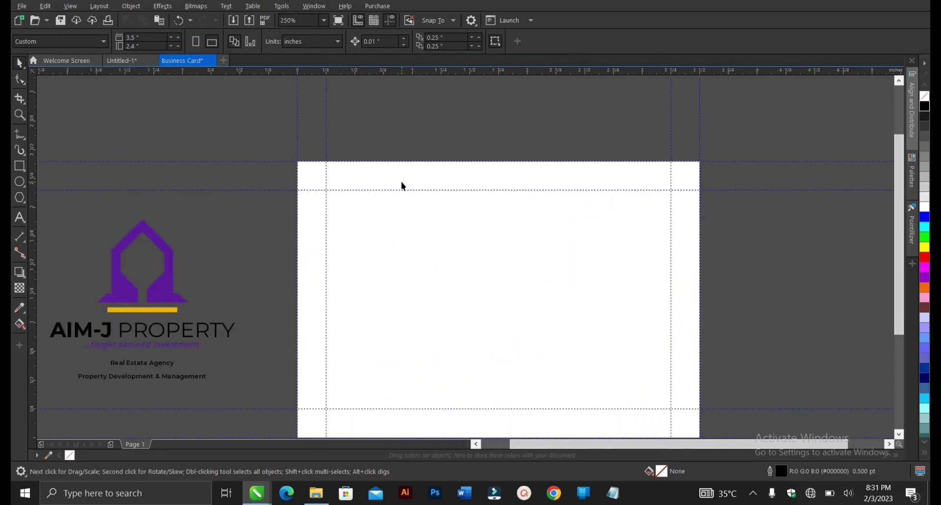
scroll(402, 184, "down", 2)
scroll(405, 210, "up", 2)
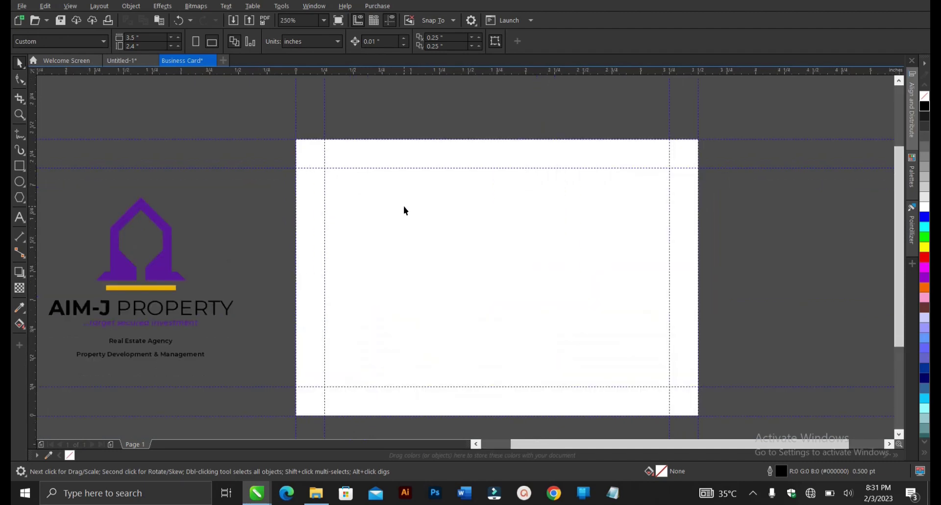
scroll(434, 264, "down", 2)
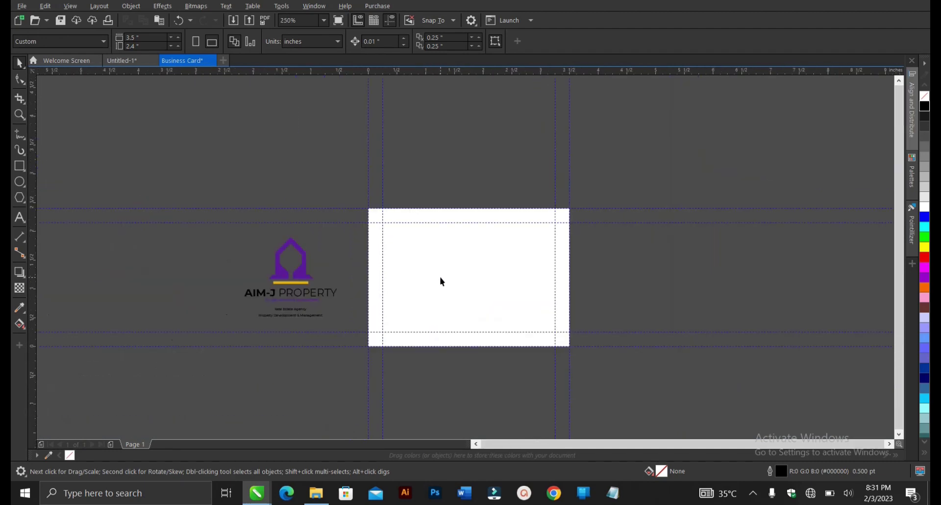
left_click_drag(354, 198, 604, 362)
scroll(500, 250, "up", 2)
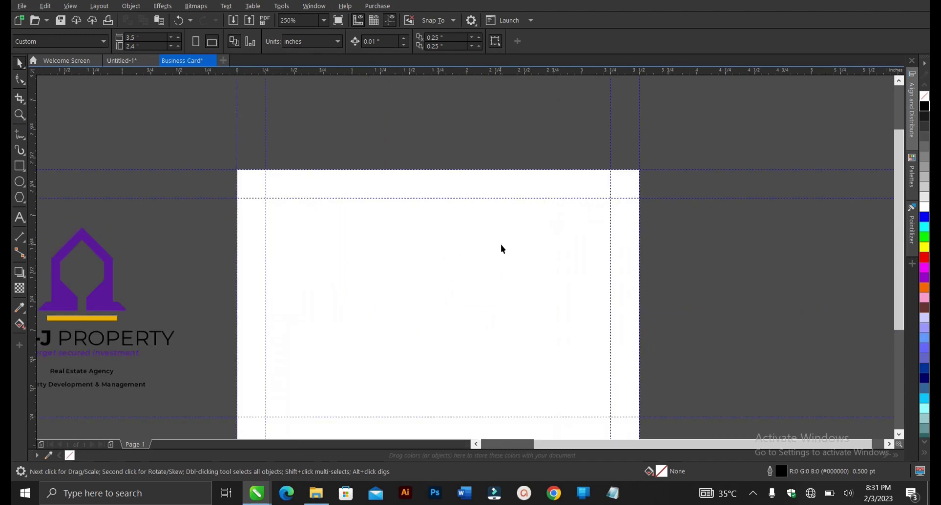
scroll(504, 247, "down", 2)
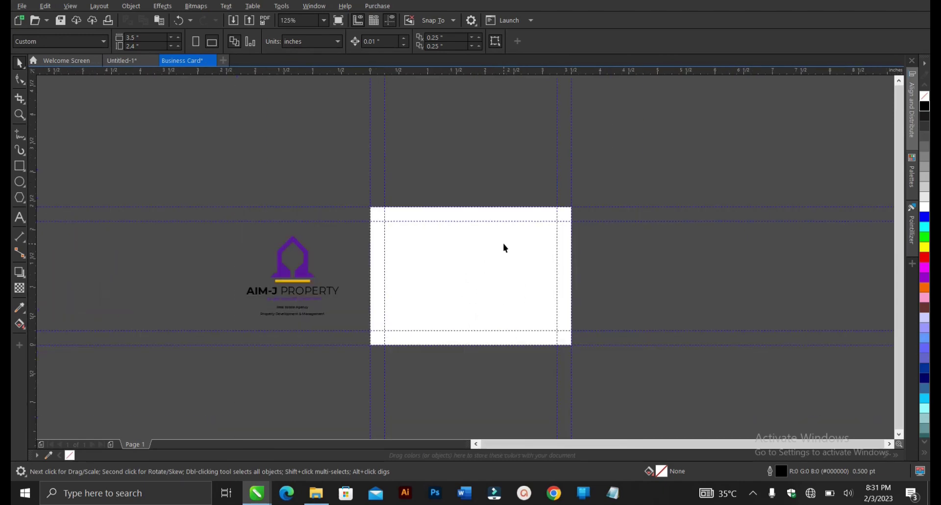
- Create a page-sized 3.5 by 2.4 inch background rectangle on the card and fill it white
double_click(19, 165)
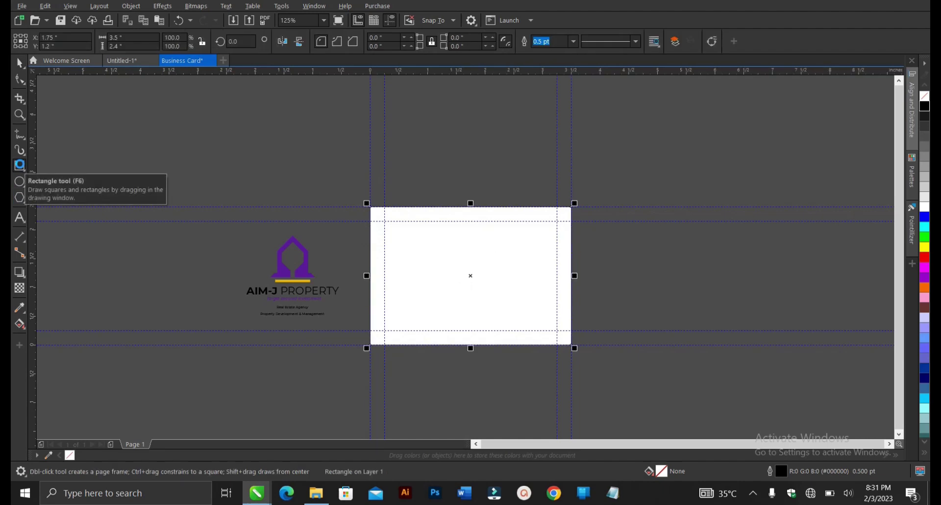
key("space")
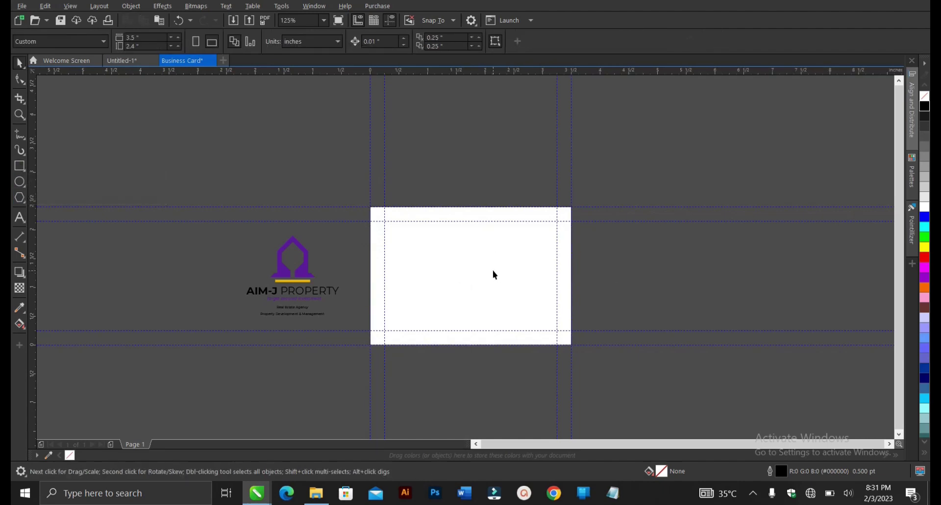
left_click(926, 209)
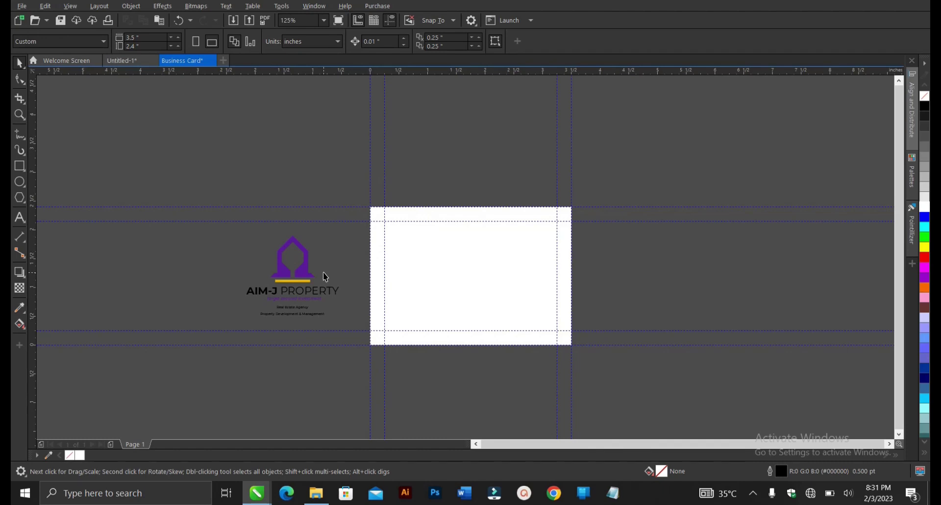
- Move the AIM-J Property logo group onto the card and centre it on the page
scroll(305, 263, "up", 2)
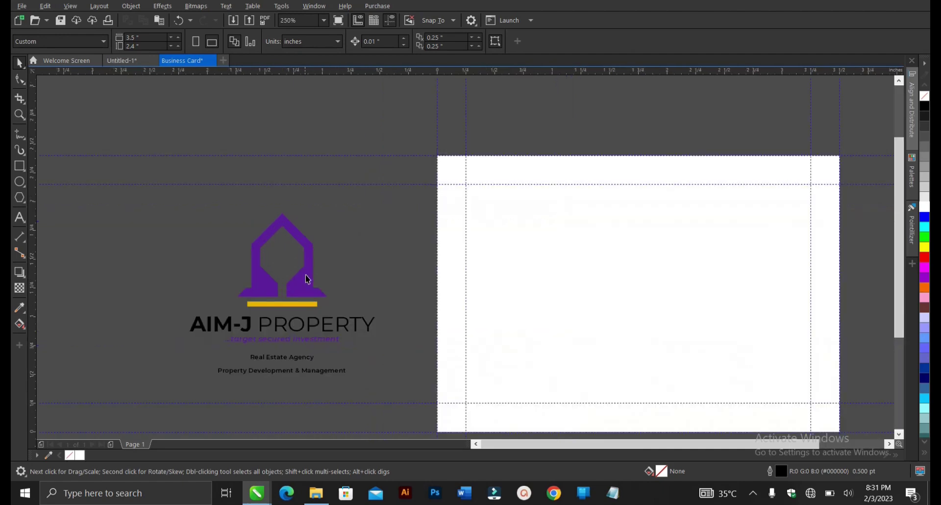
left_click(306, 273)
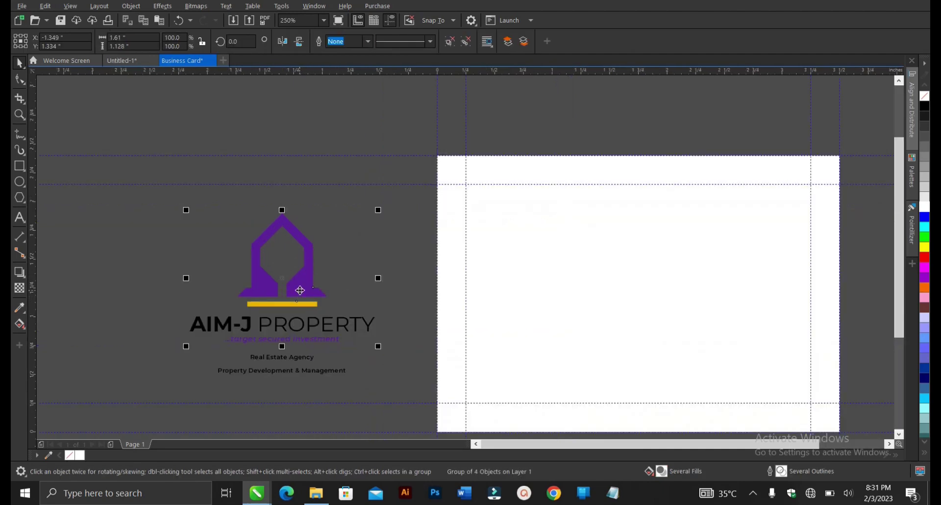
left_click_drag(302, 297, 651, 295)
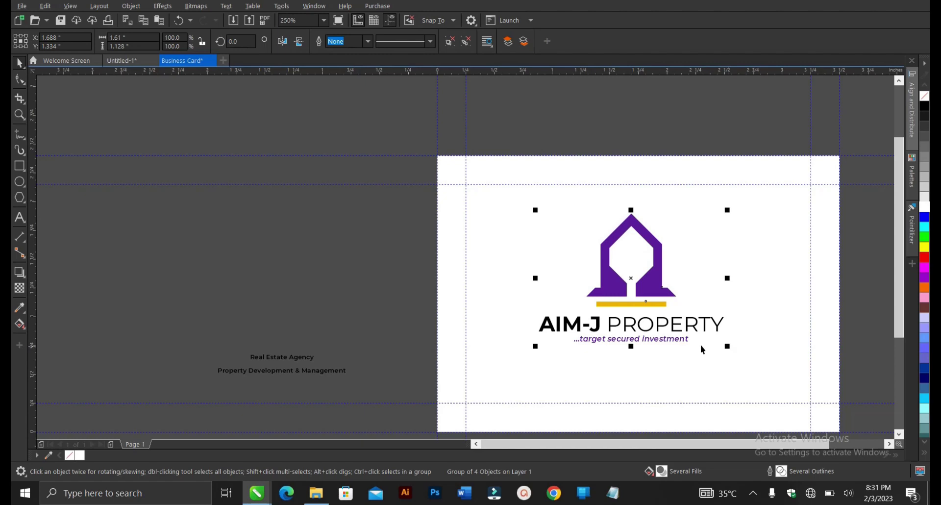
scroll(490, 349, "down", 2)
scroll(574, 324, "up", 2)
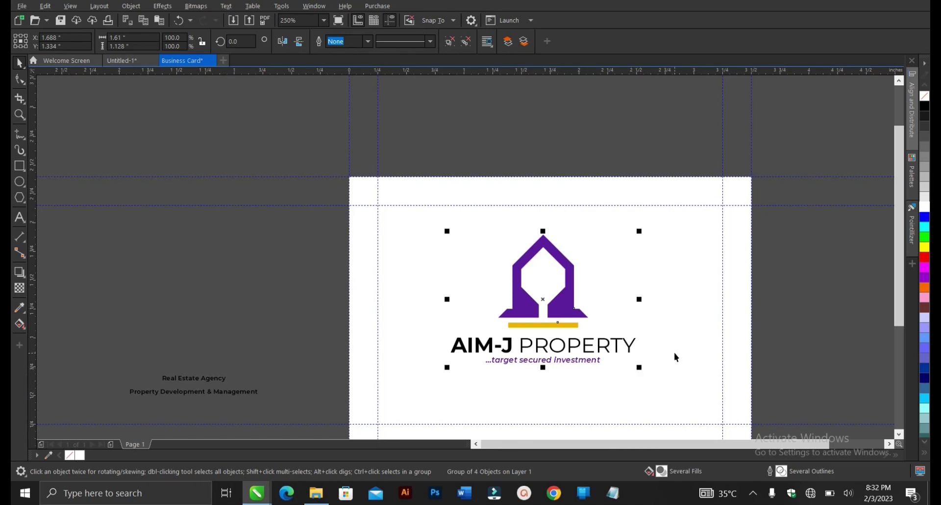
key("ctrl+z")
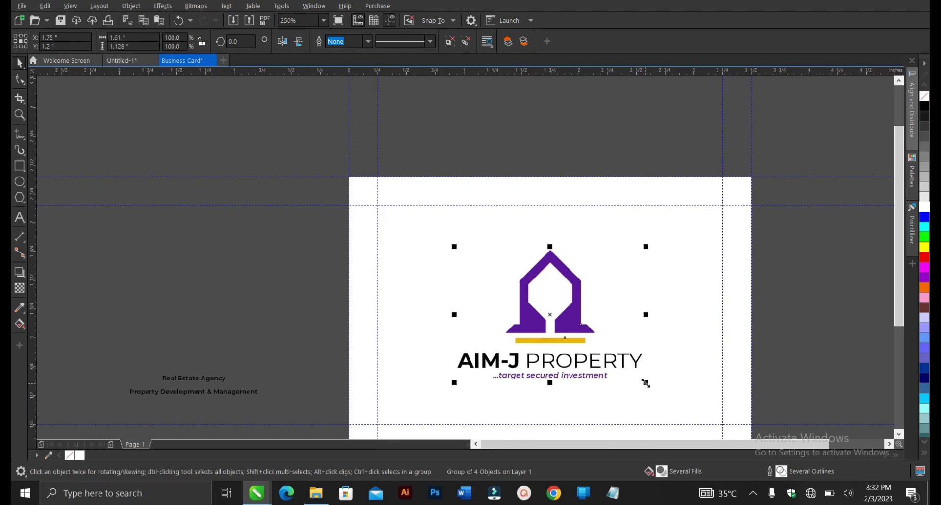
- Scale the logo about its centre to about 70% and move it straight up to about Y 1.29 inches
left_click_drag(646, 383, 639, 363)
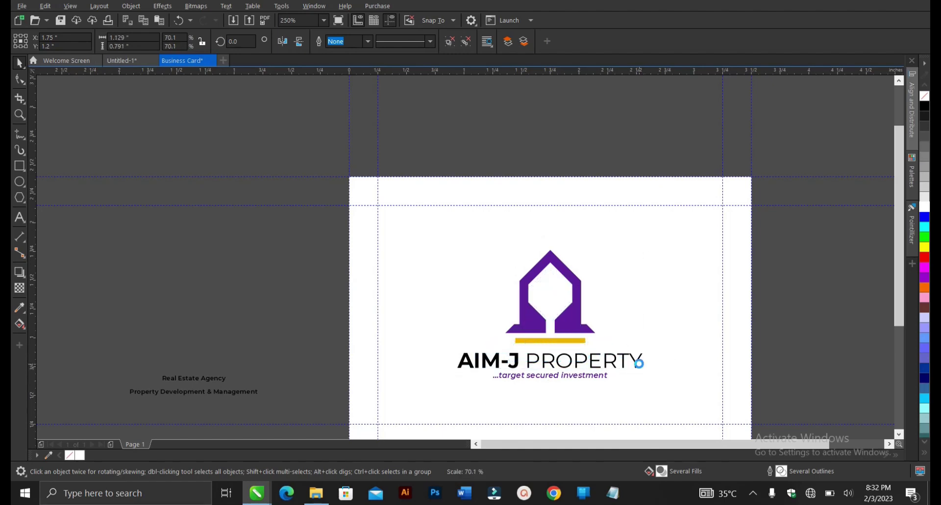
left_click_drag(567, 324, 567, 315)
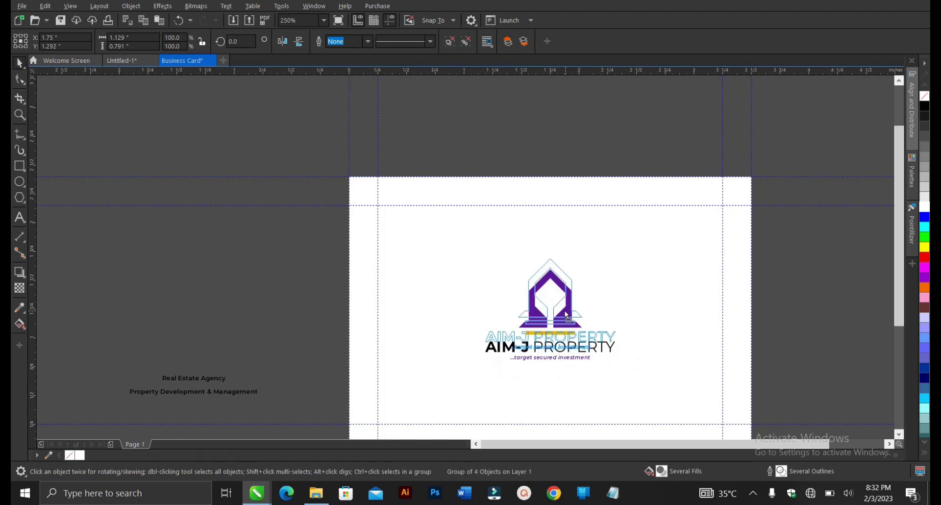
left_click_drag(567, 315, 567, 315)
left_click(795, 313)
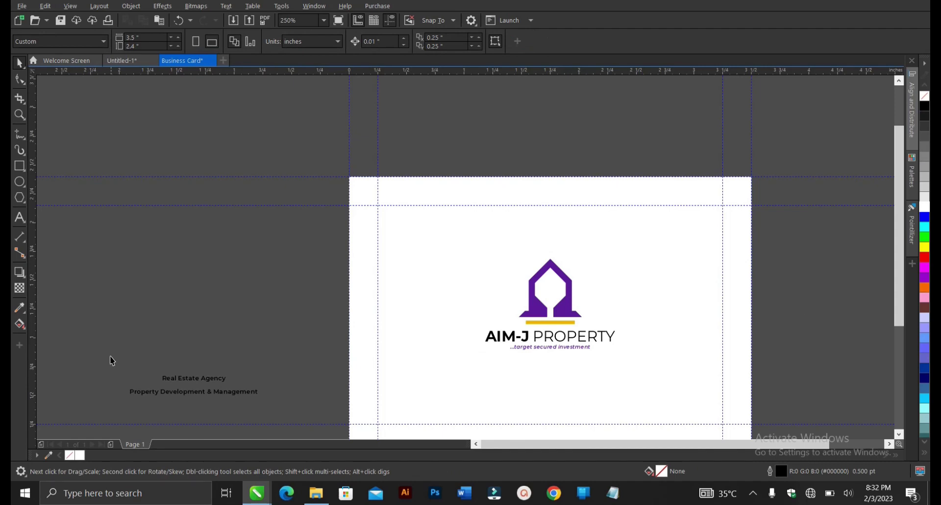
- Recolour the "Real Estate Agency" and "Property Development & Management" text lines white
left_click_drag(111, 359, 289, 412)
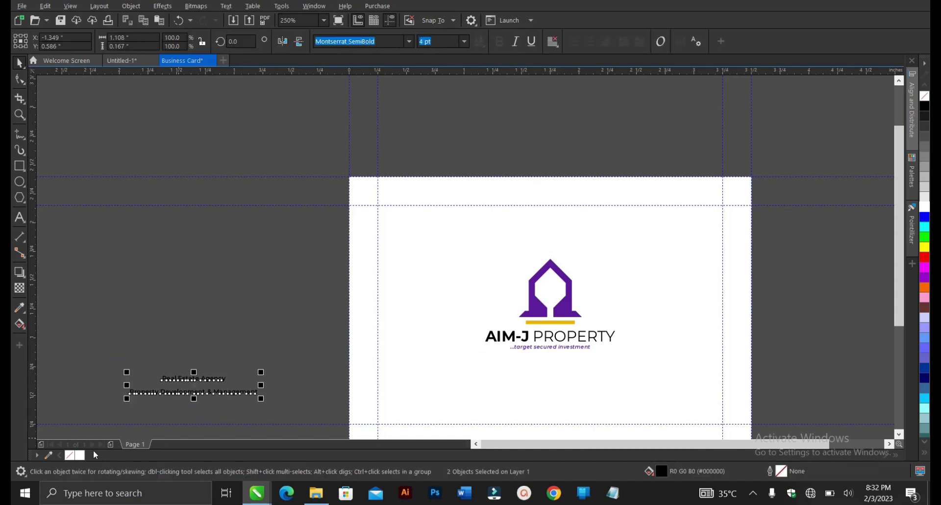
left_click(98, 391)
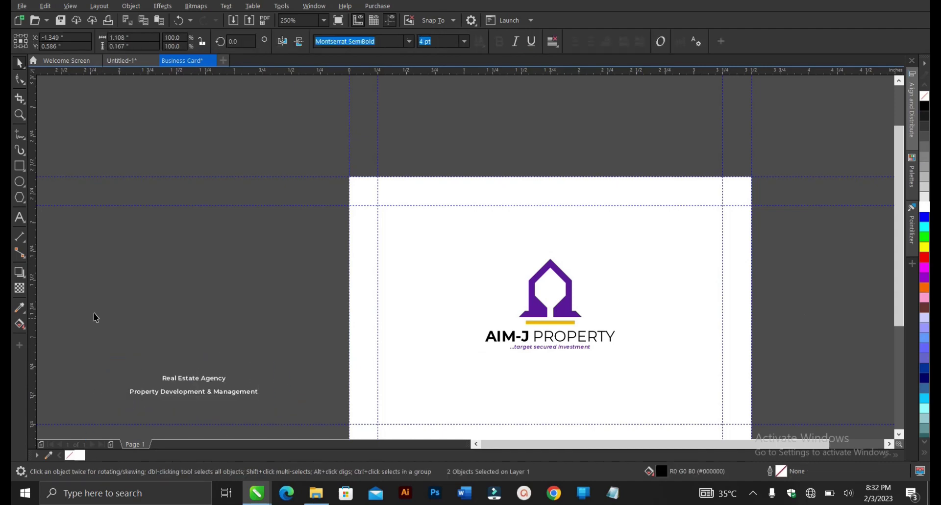
- Draw a rectangle about 1.1 by 0.13 inches below the logo and place a copy of it just to its right
left_click(19, 166)
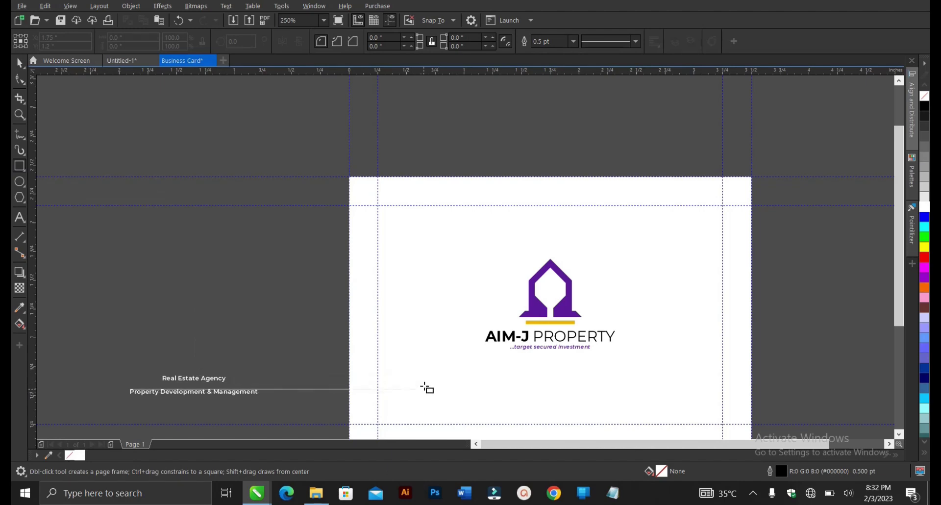
left_click_drag(424, 388, 551, 401)
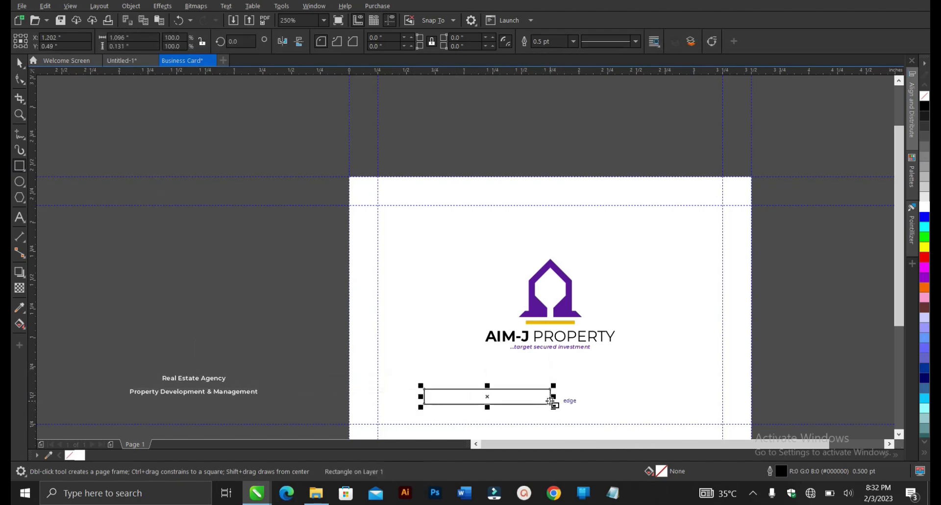
key("space")
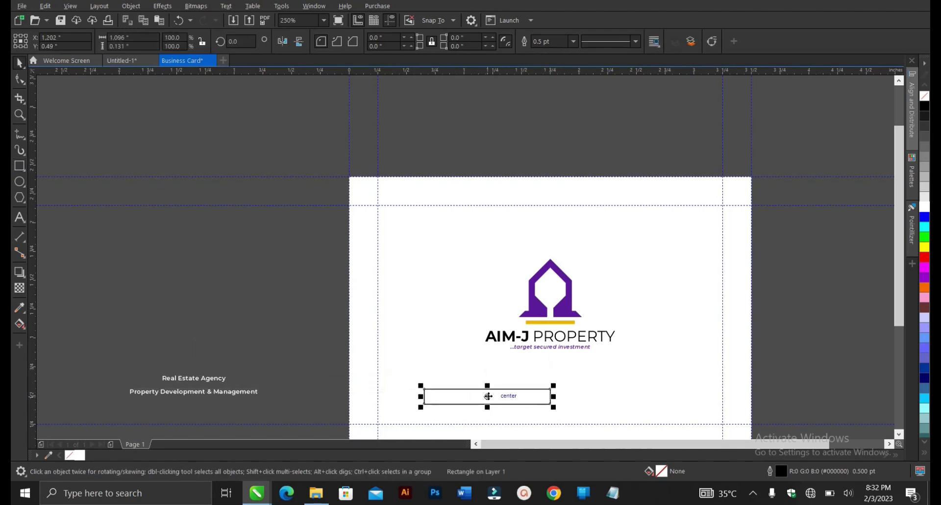
left_click_drag(458, 396, 592, 399)
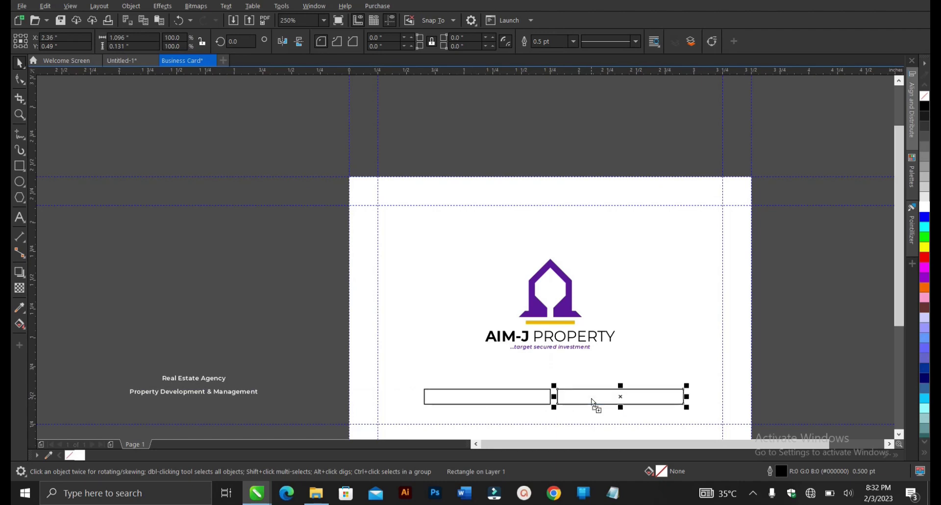
left_click(796, 362)
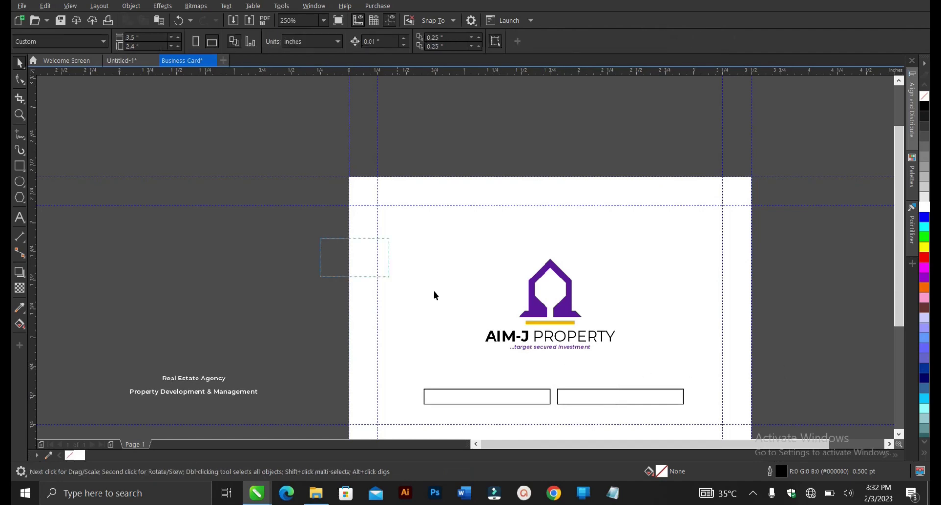
- Enlarge the logo about its centre to about 1.36 by 0.95 inches
left_click_drag(434, 295, 631, 364)
left_click(399, 390)
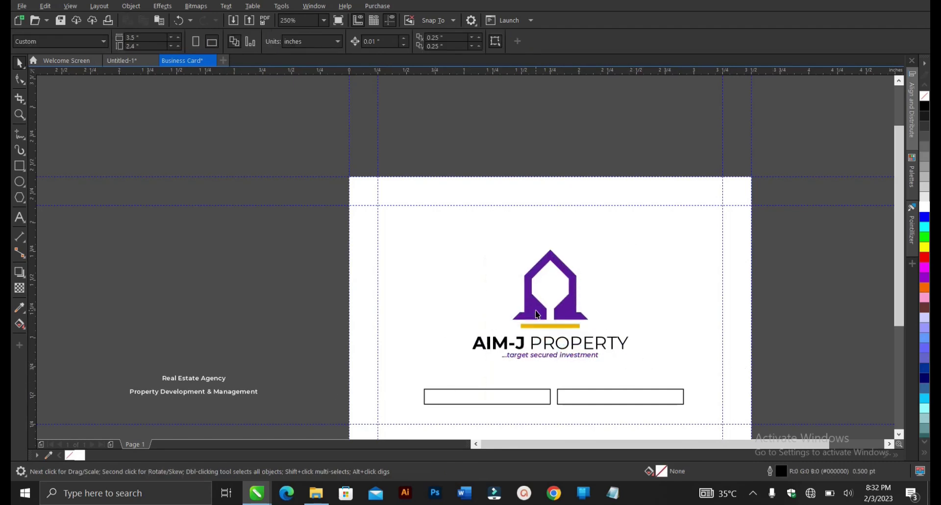
- Sample the logo's purple with the Color Eyedropper and fill the left rectangle below the logo with it
scroll(538, 314, "up", 3)
scroll(536, 309, "down", 1)
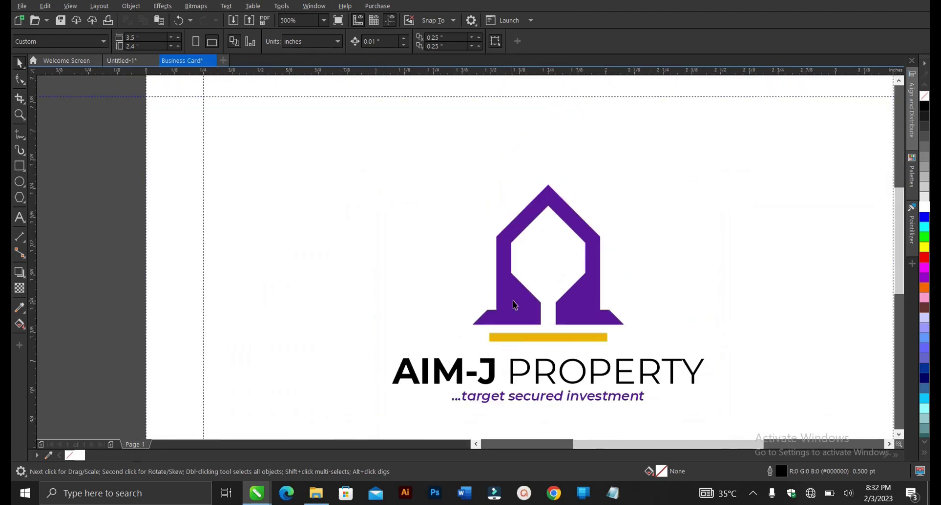
scroll(516, 303, "down", 1)
left_click(520, 307)
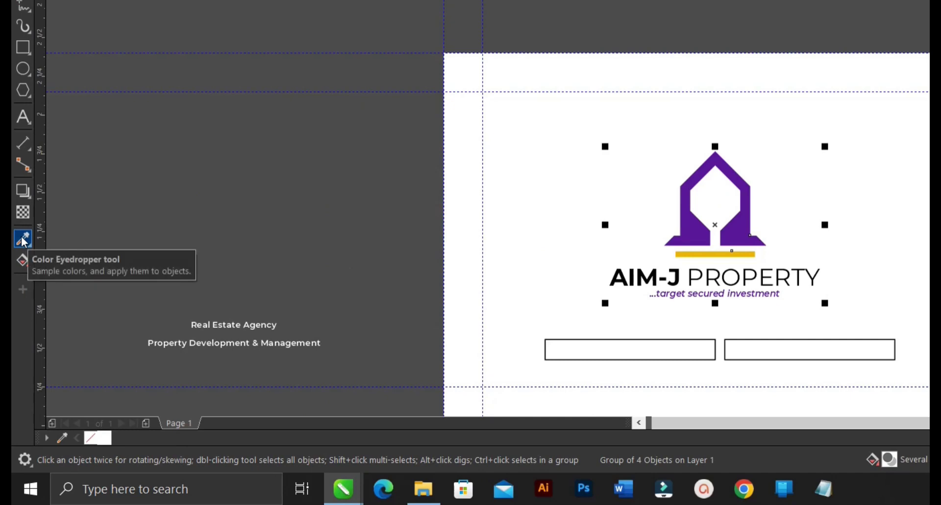
left_click(23, 238)
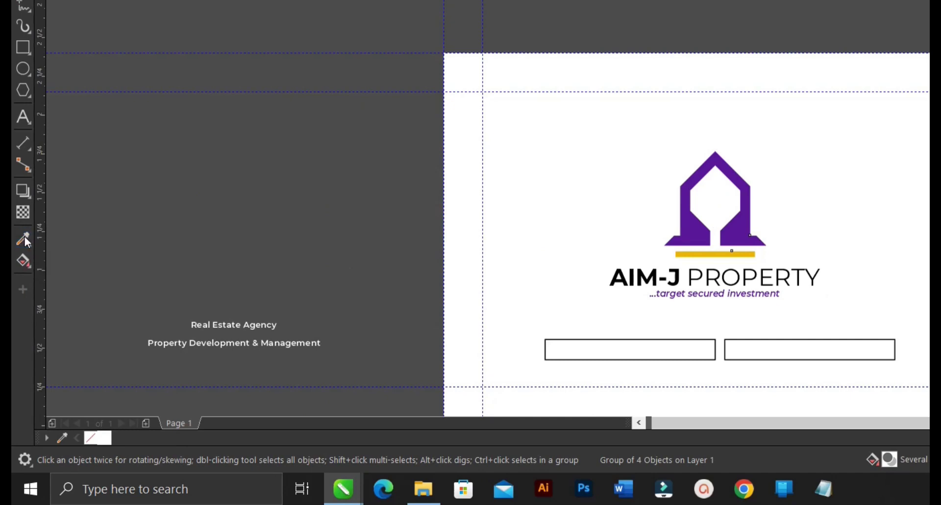
left_click(698, 226)
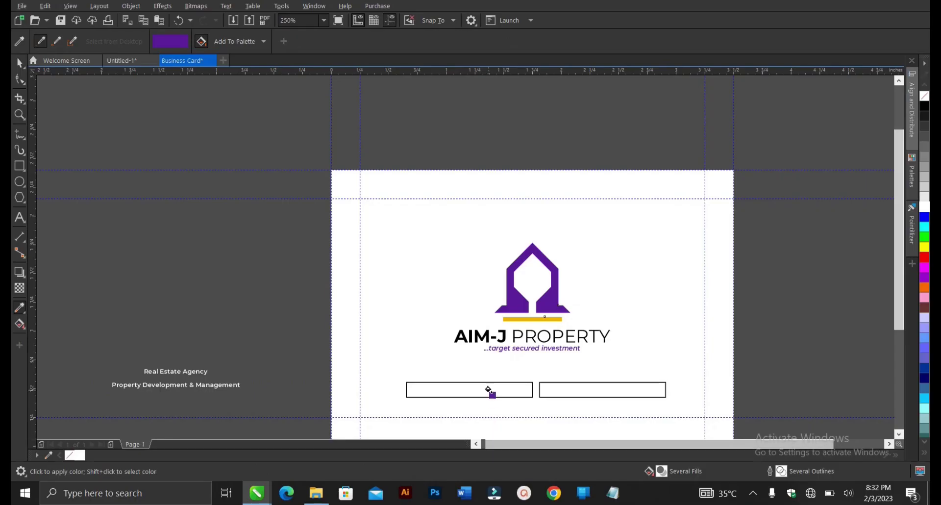
left_click(656, 350)
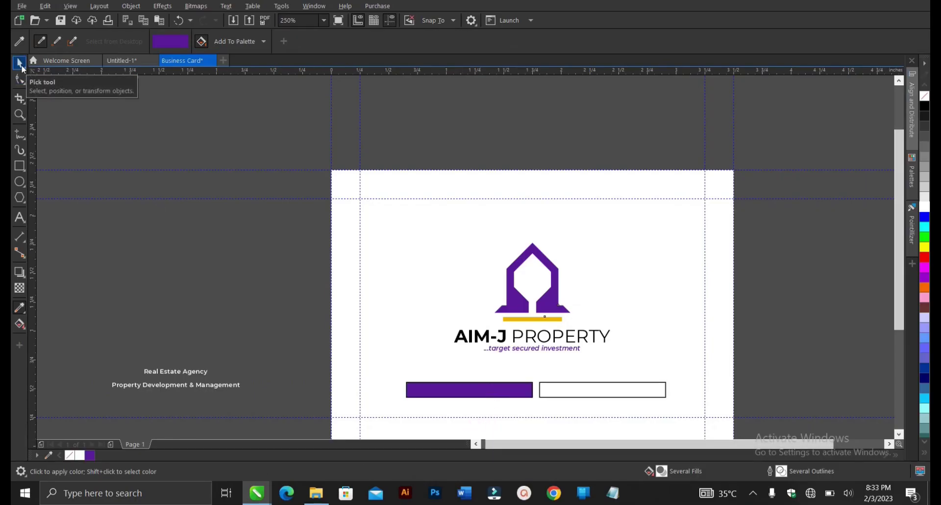
left_click(22, 67)
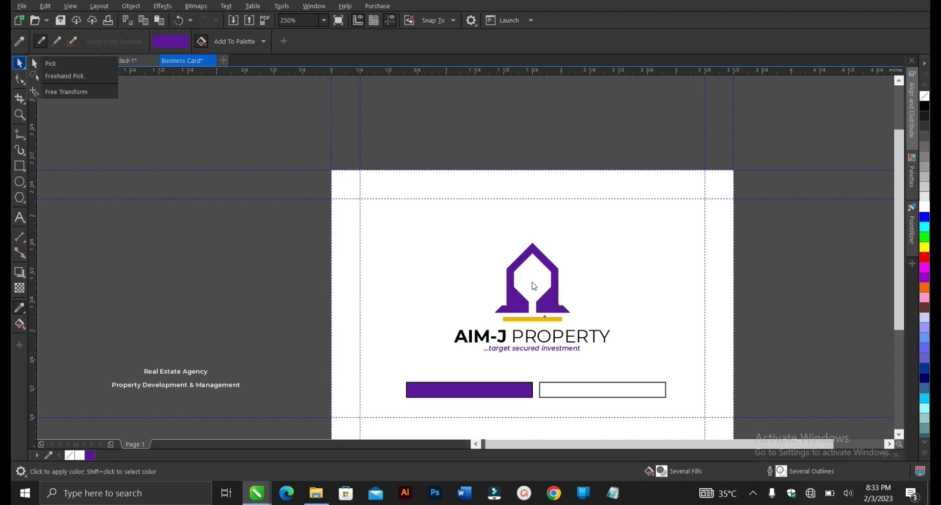
left_click(228, 245)
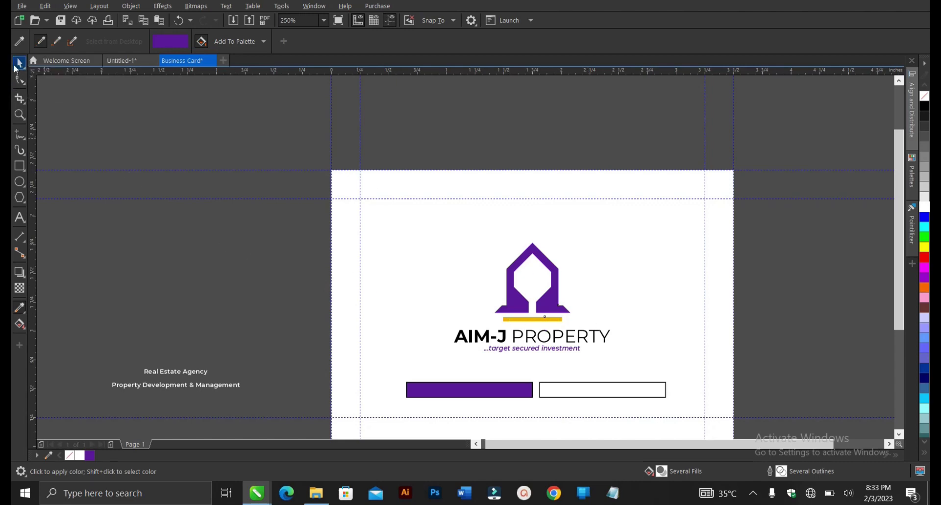
left_click(20, 63)
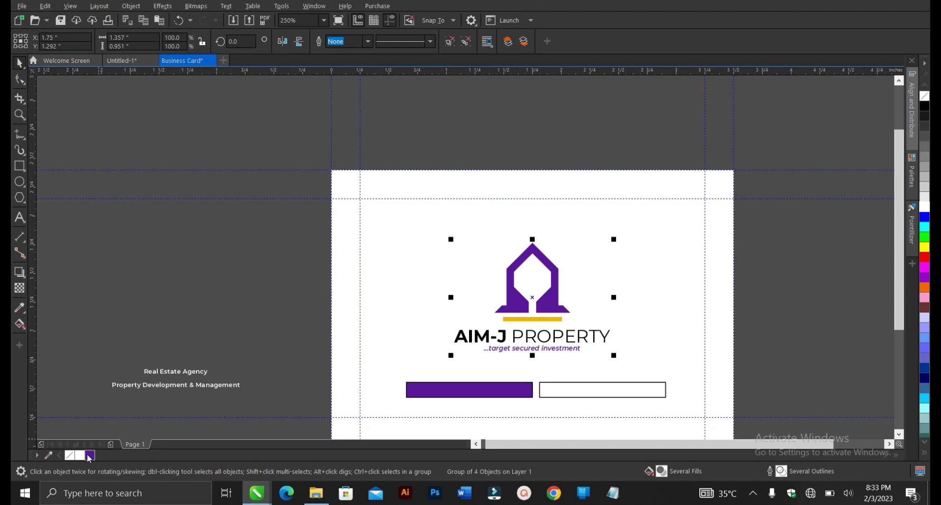
- Fill the right rectangle with the same purple and remove the outlines from both rectangles
left_click(639, 397)
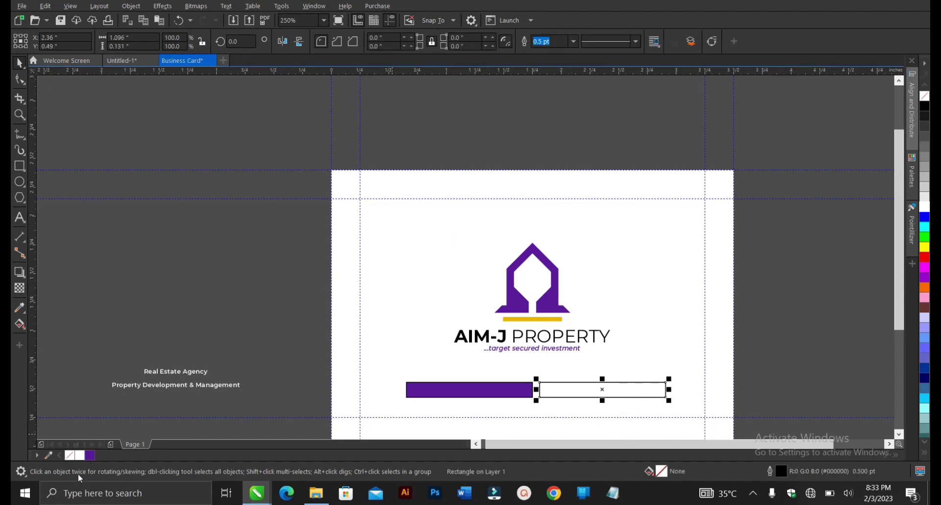
left_click(90, 456)
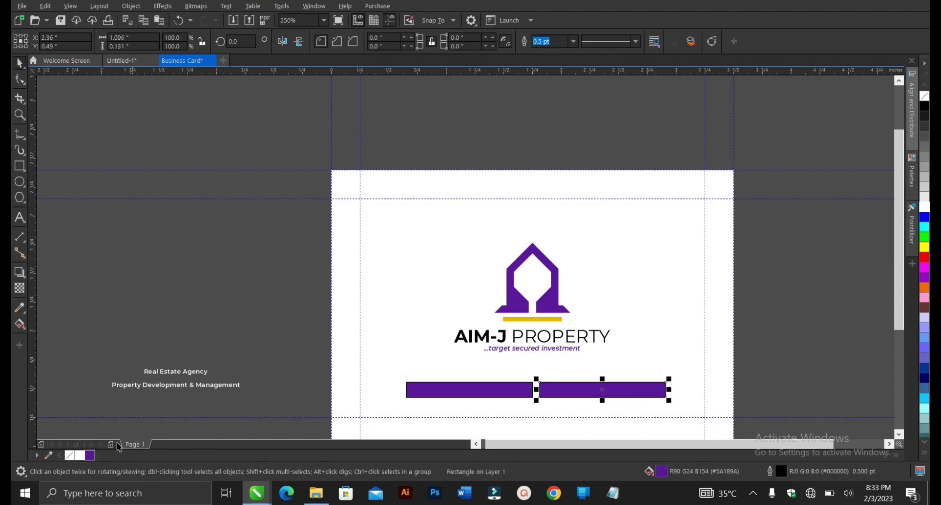
left_click_drag(296, 370, 704, 414)
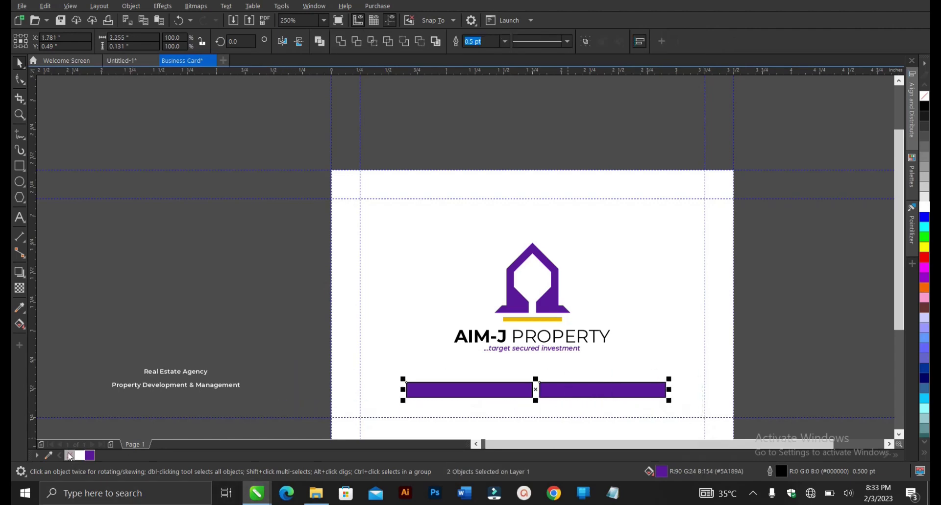
right_click(69, 456)
left_click(202, 403)
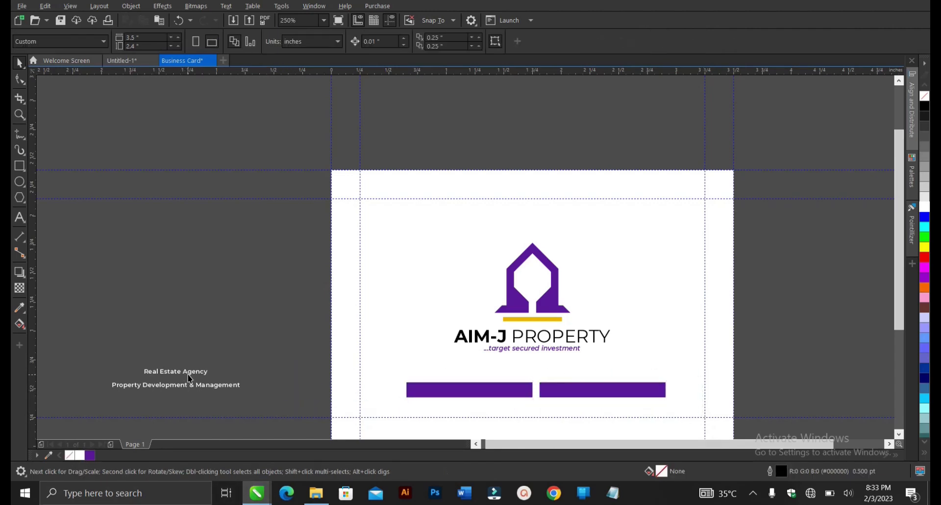
- Move the "Real Estate Agency" text onto the centre of the left purple bar and bring it to the front of the page
left_click(181, 371)
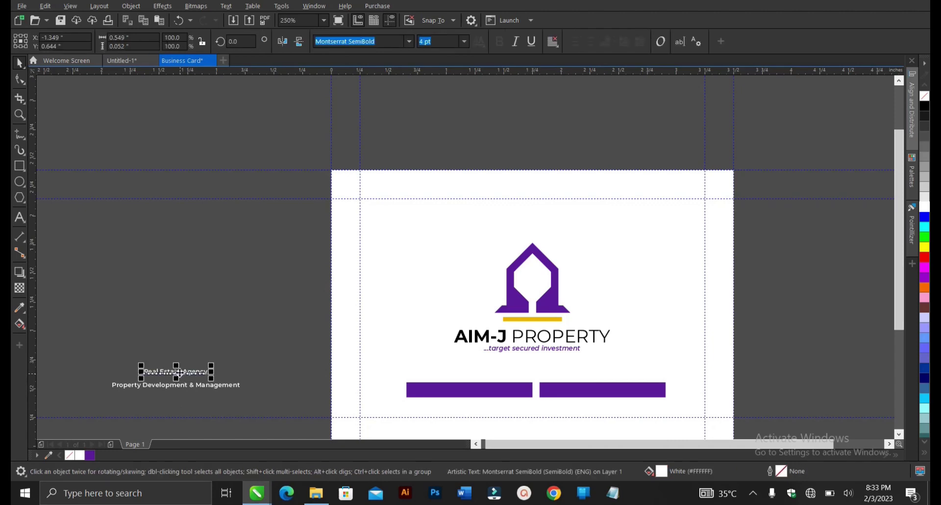
left_click_drag(182, 378, 472, 388)
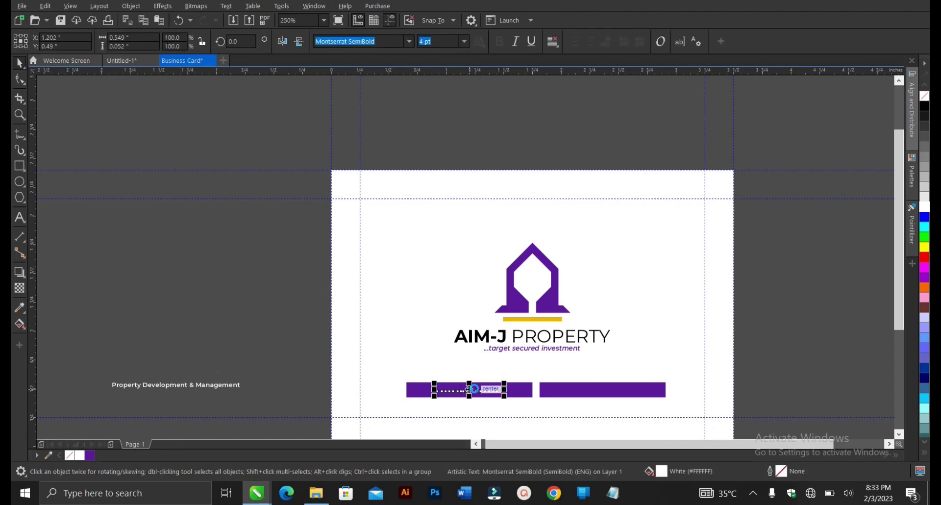
scroll(456, 401, "up", 2)
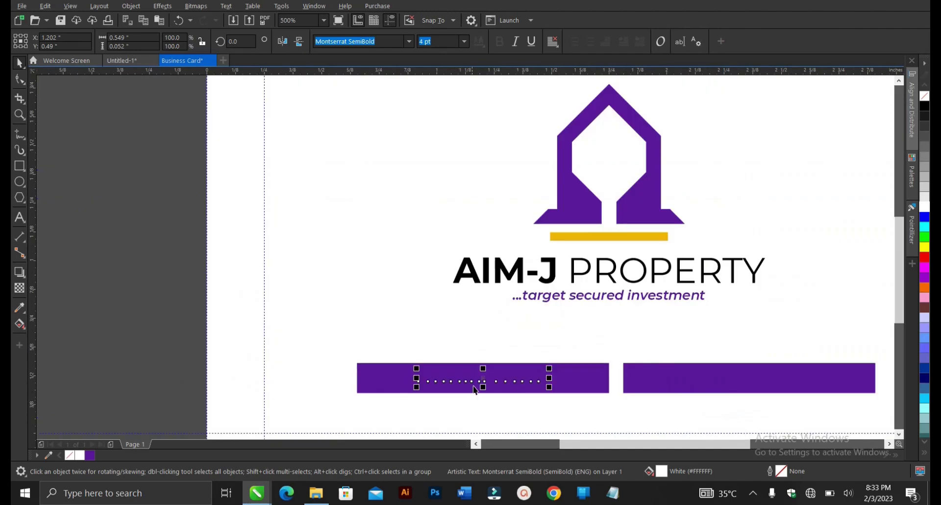
right_click(484, 378)
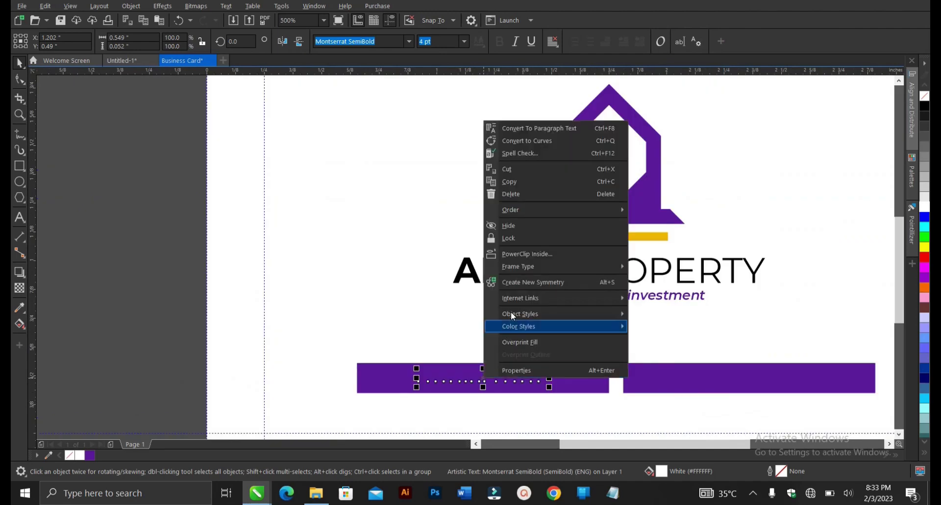
mouse_move(531, 211)
left_click(655, 208)
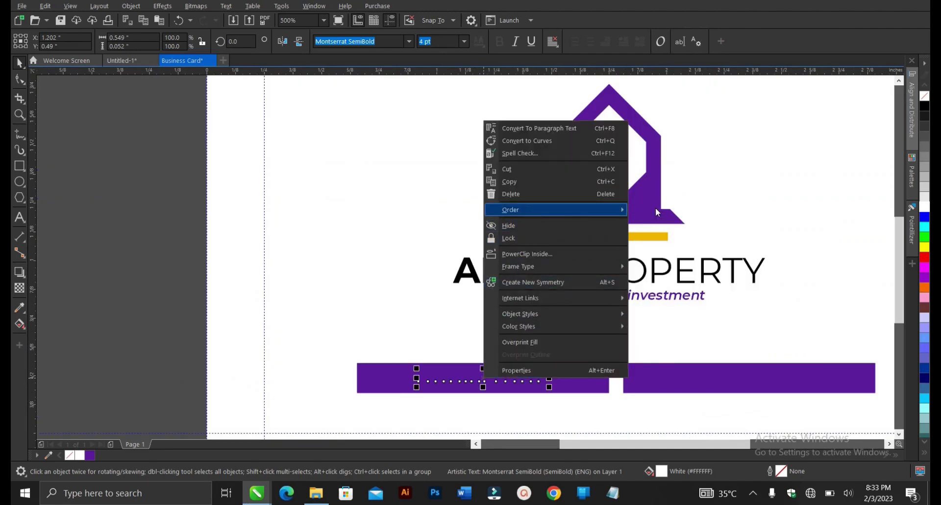
scroll(483, 384, "down", 3)
scroll(485, 381, "up", 3)
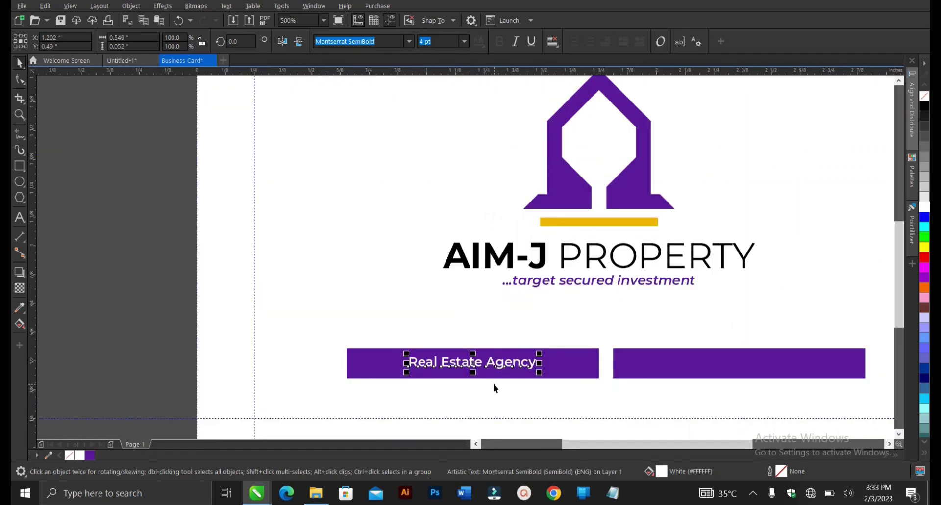
left_click(575, 375, "shift")
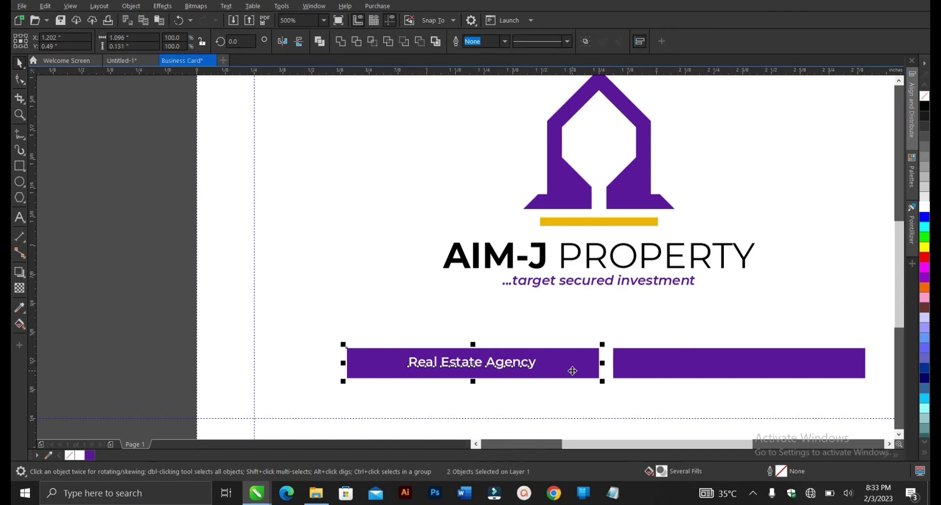
- Move the "Property Development & Management" text onto the right purple bar and bring it to the front of the page
scroll(440, 370, "down", 2)
left_click(222, 363)
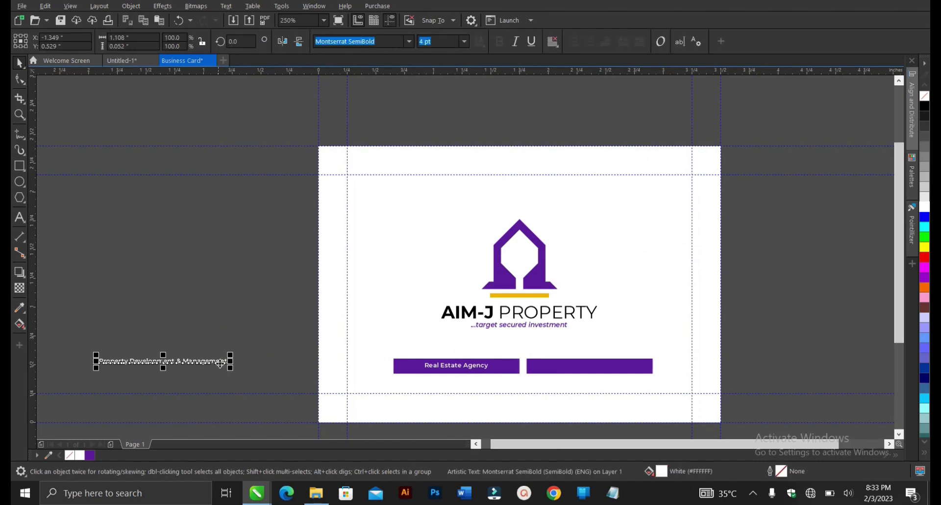
left_click_drag(221, 363, 596, 372)
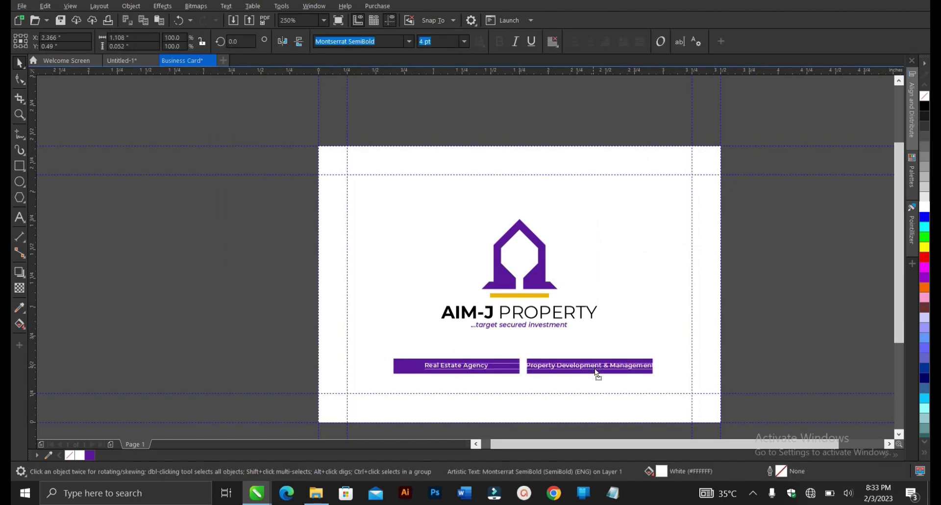
scroll(595, 368, "up", 2)
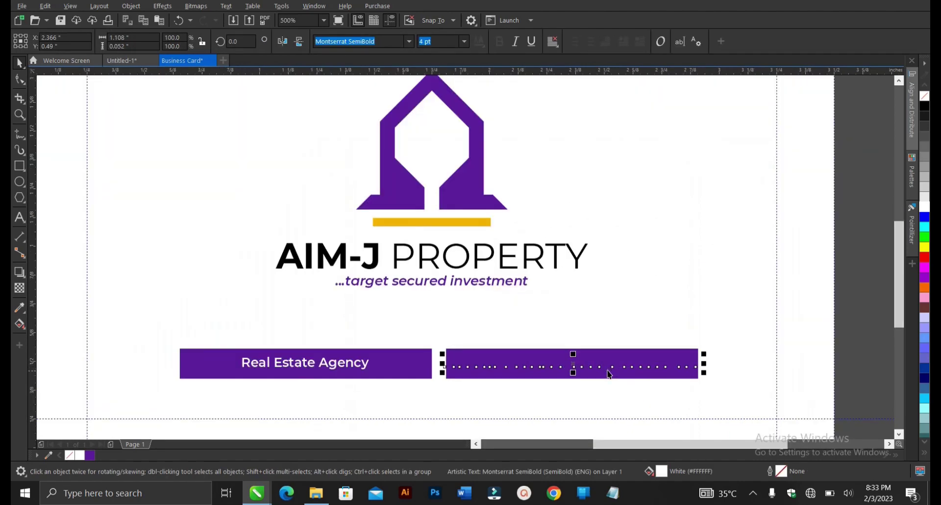
right_click(572, 366)
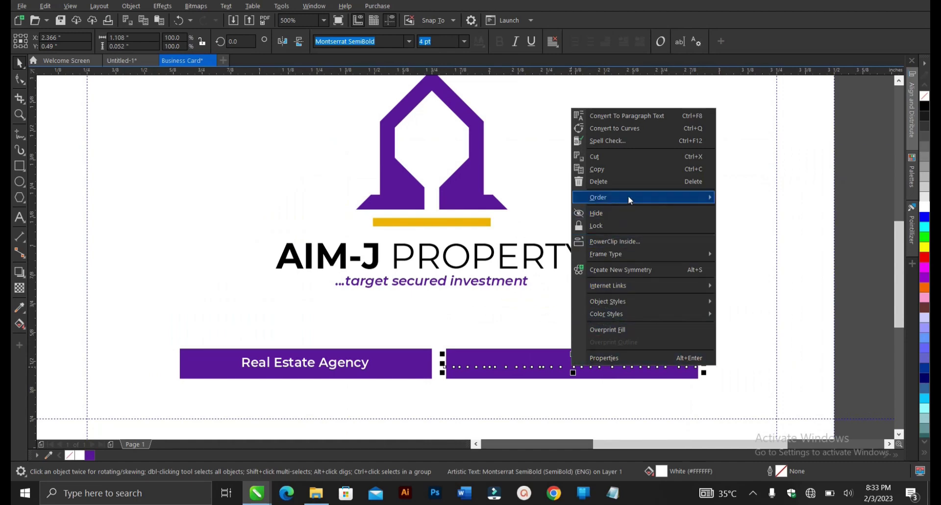
mouse_move(630, 200)
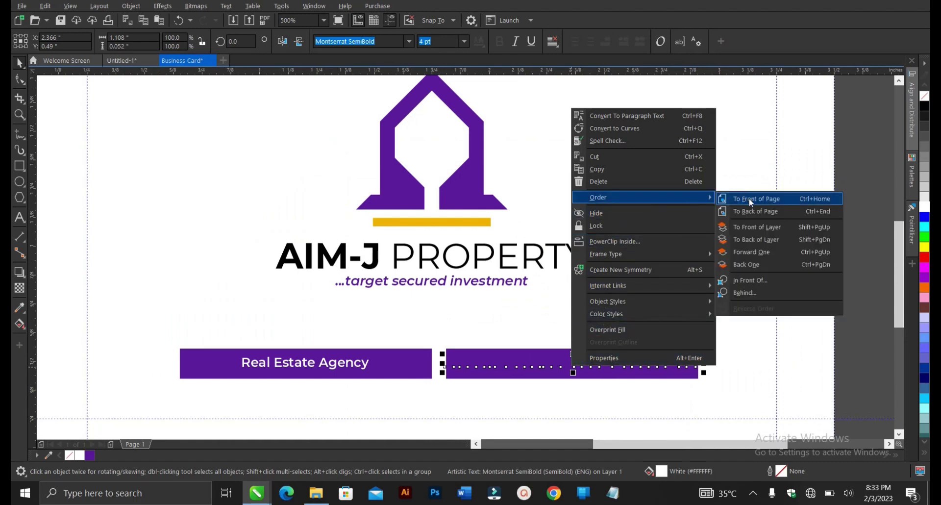
left_click(750, 201)
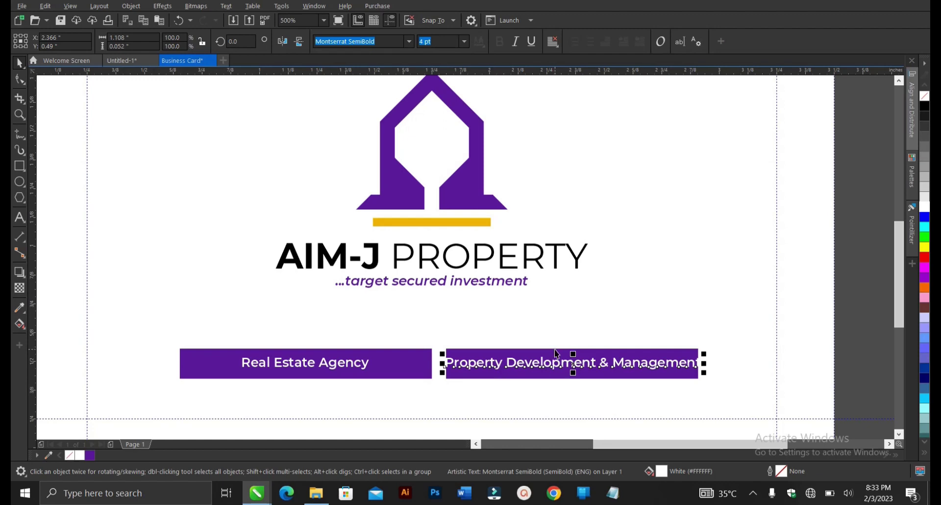
- Widen the right purple bar rightward to about 1.22 inches and centre the "Property Development & Management" text on it
left_click(637, 375)
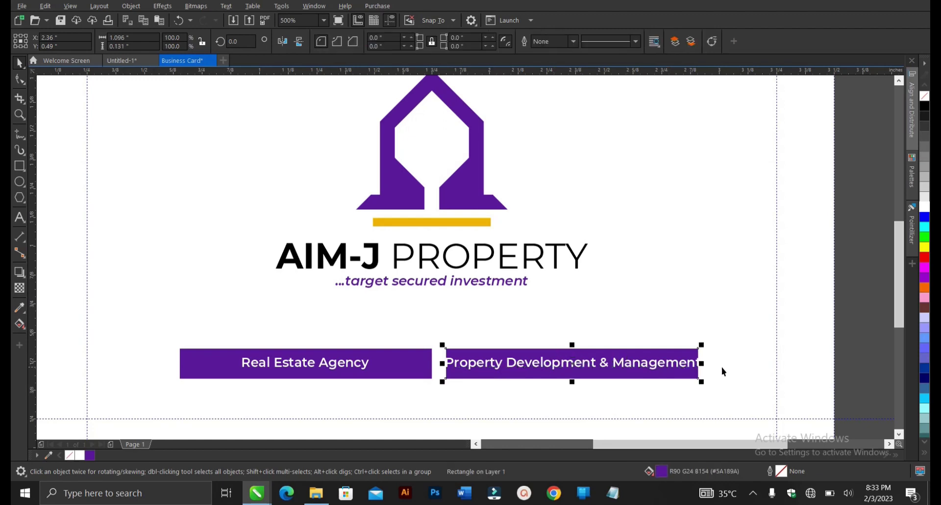
left_click_drag(702, 364, 731, 362)
left_click(743, 361)
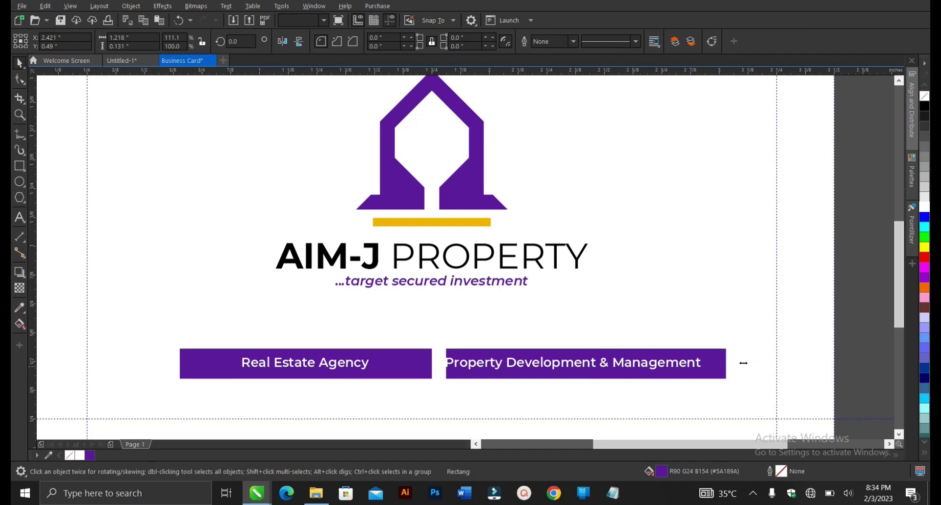
left_click(671, 365)
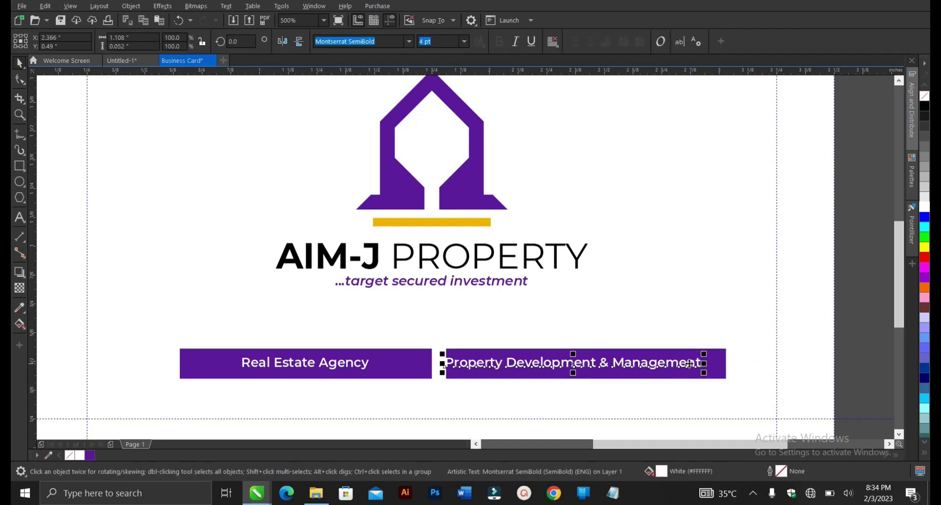
left_click(718, 368, "shift")
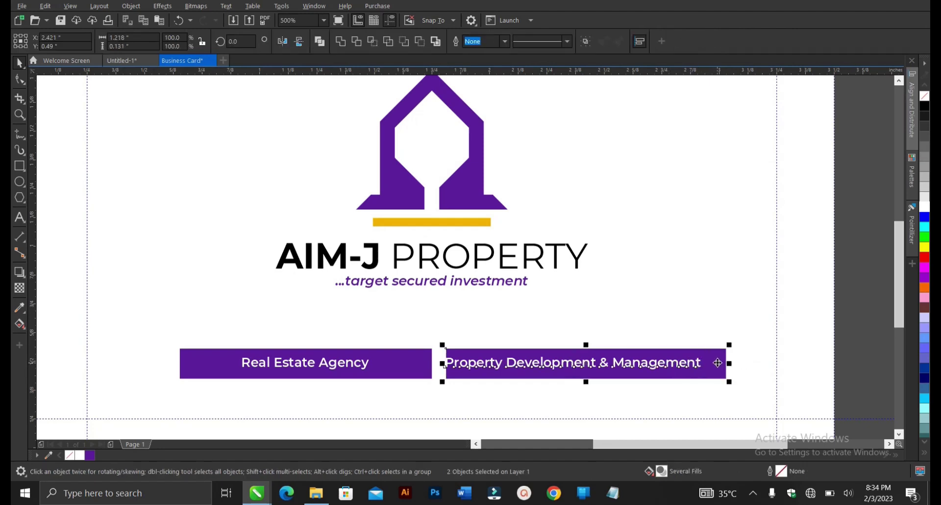
key("c")
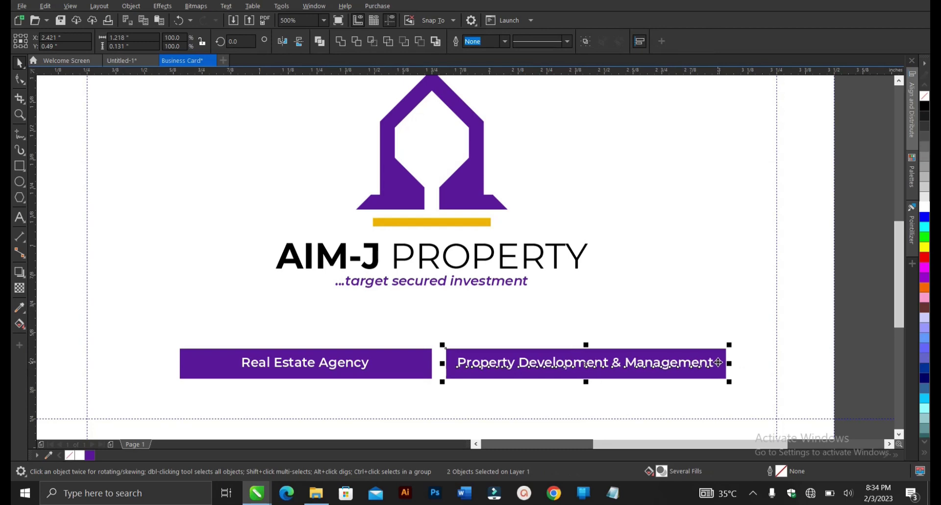
- Move the "Real Estate Agency" bar with its text off the page and place a copy of the wider bar in its place
left_click(412, 375)
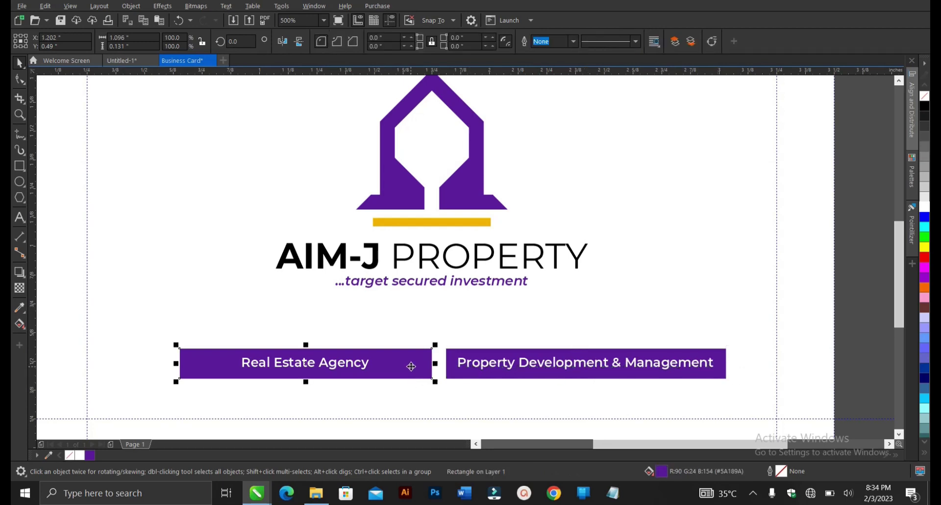
scroll(435, 361, "down", 2)
left_click_drag(257, 337, 243, 352)
left_click(342, 368)
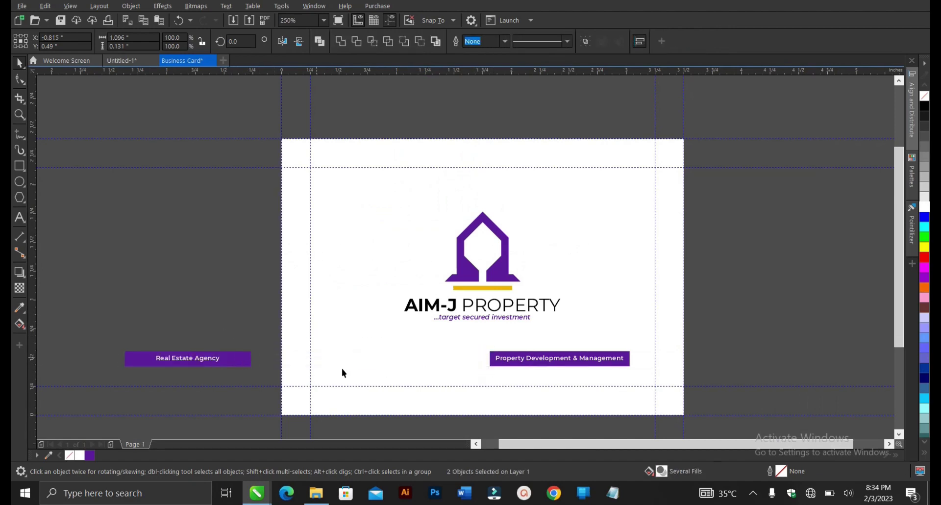
left_click(516, 366)
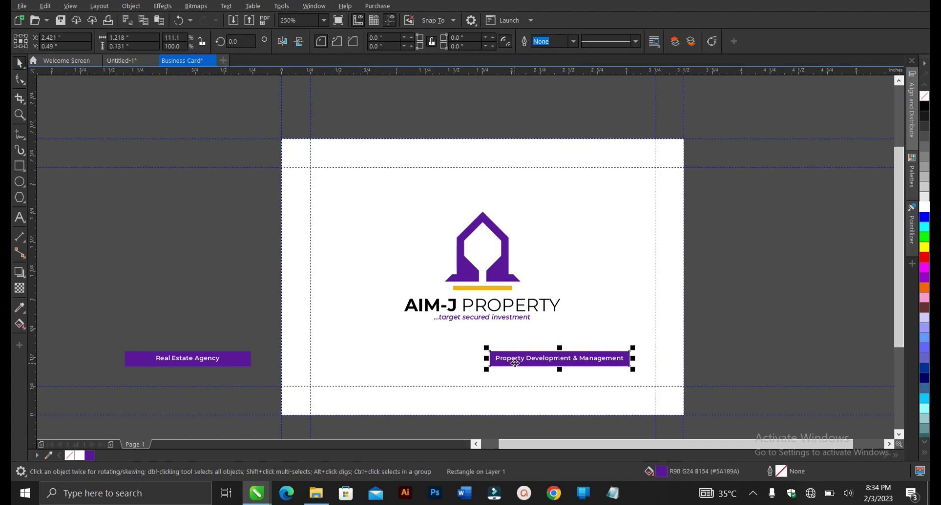
left_click_drag(515, 363, 371, 374)
- Move the "Real Estate Agency" text onto the new left bar, bring it to the front of the page and centre it there
left_click(245, 376)
left_click(210, 361)
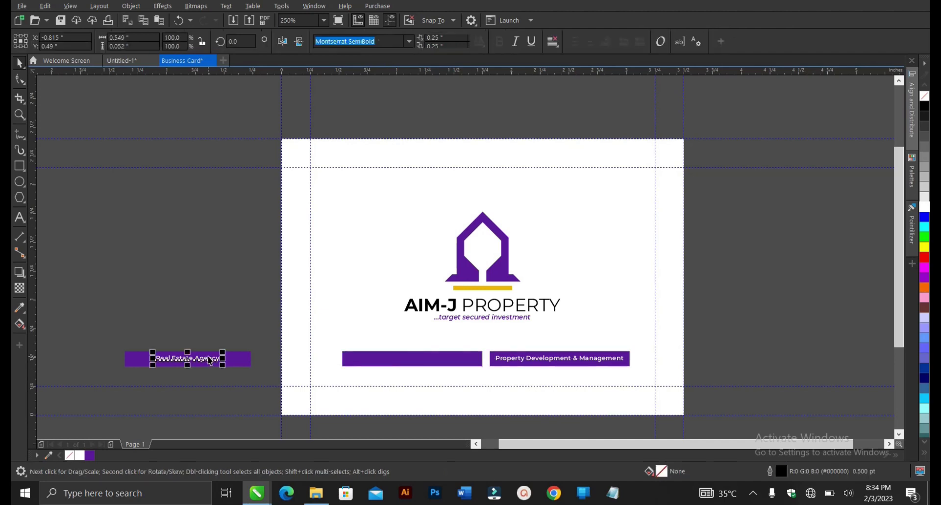
left_click_drag(190, 361, 412, 372)
scroll(412, 373, "up", 2)
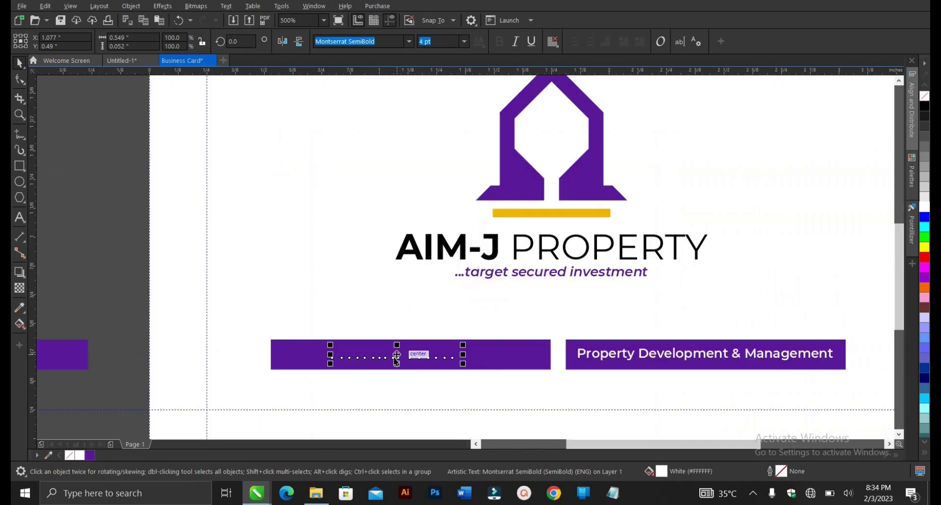
right_click(396, 354)
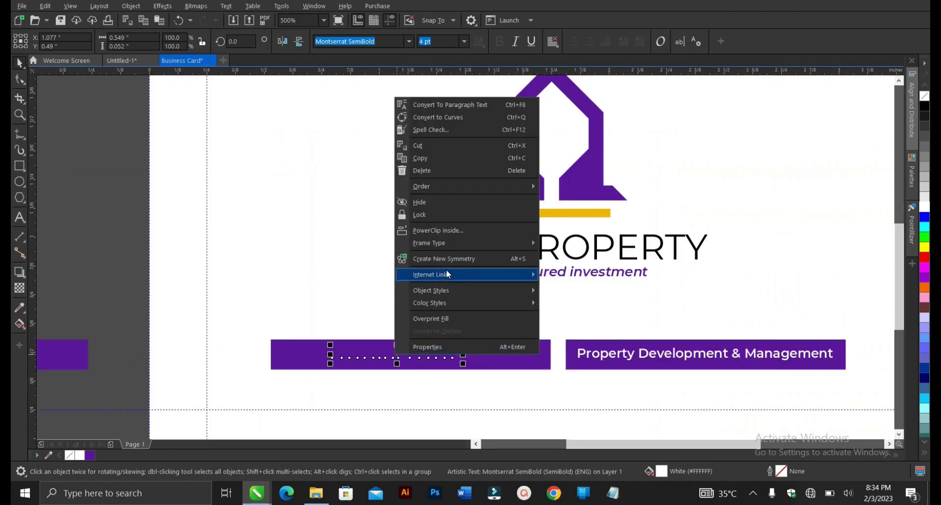
mouse_move(463, 188)
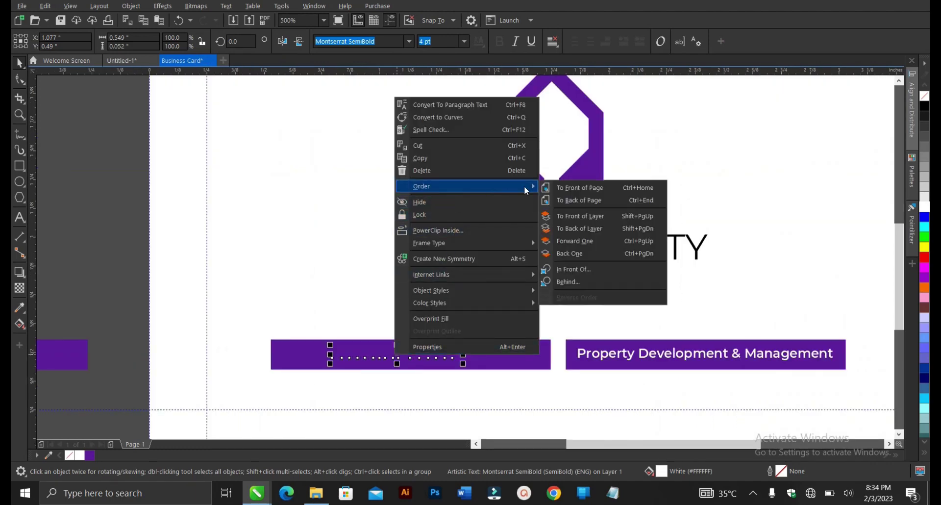
left_click(569, 186)
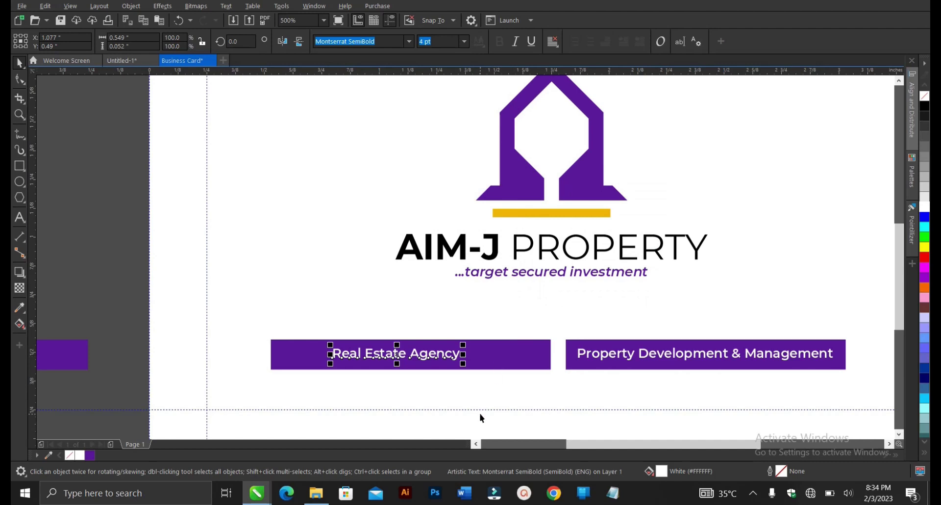
left_click(489, 360, "shift")
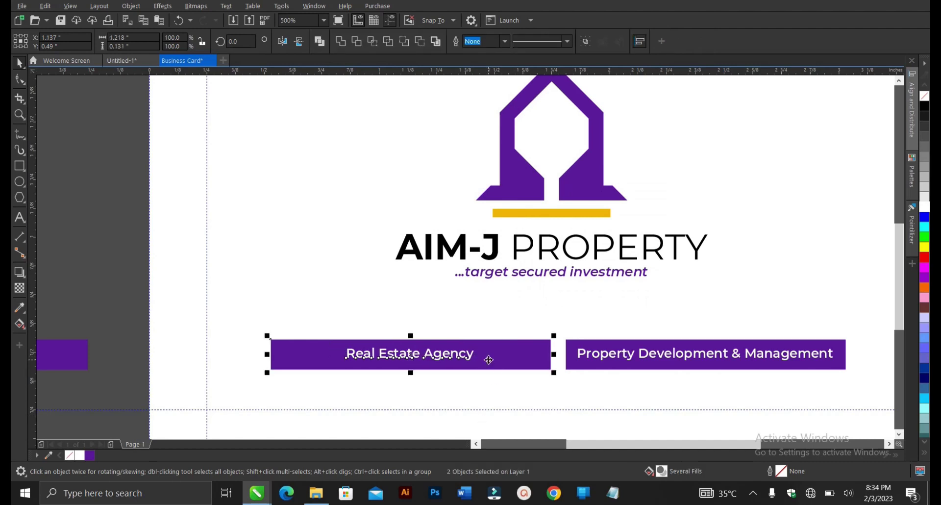
- Group the two labelled bars on the card and centre the group horizontally on the white card background
scroll(489, 360, "down", 2)
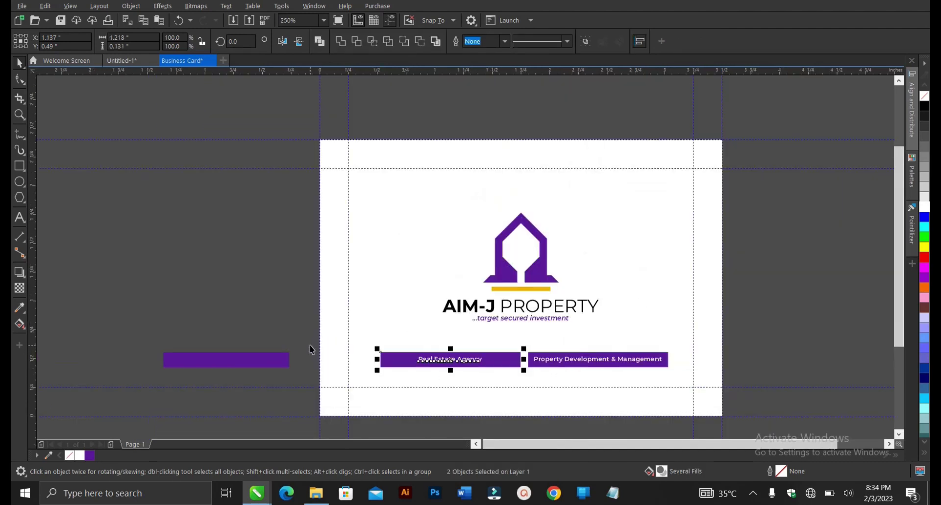
left_click_drag(312, 342, 704, 382)
key("ctrl+g")
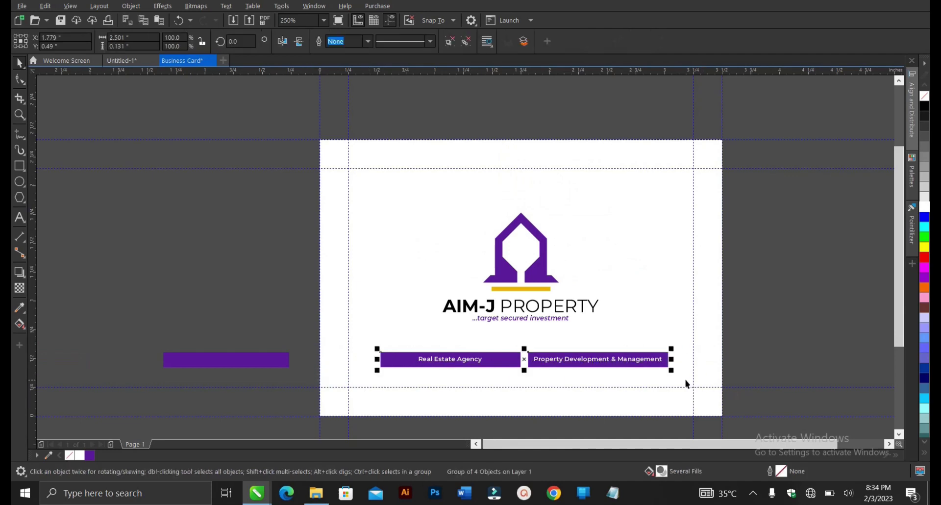
left_click(664, 323, "shift")
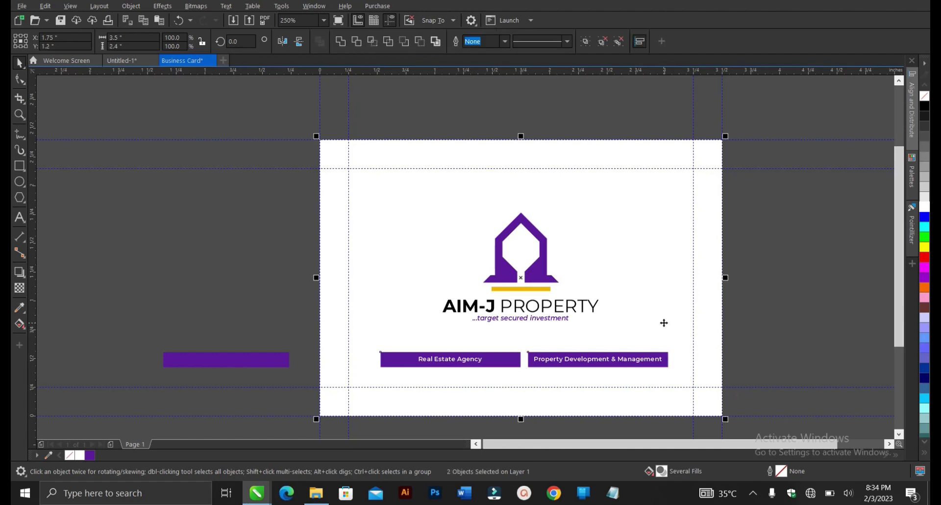
key("c")
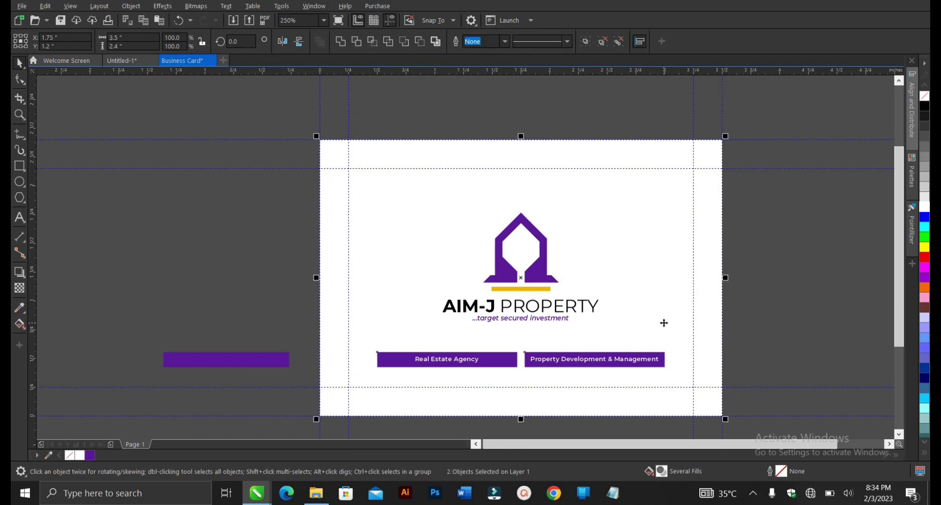
left_click(773, 300)
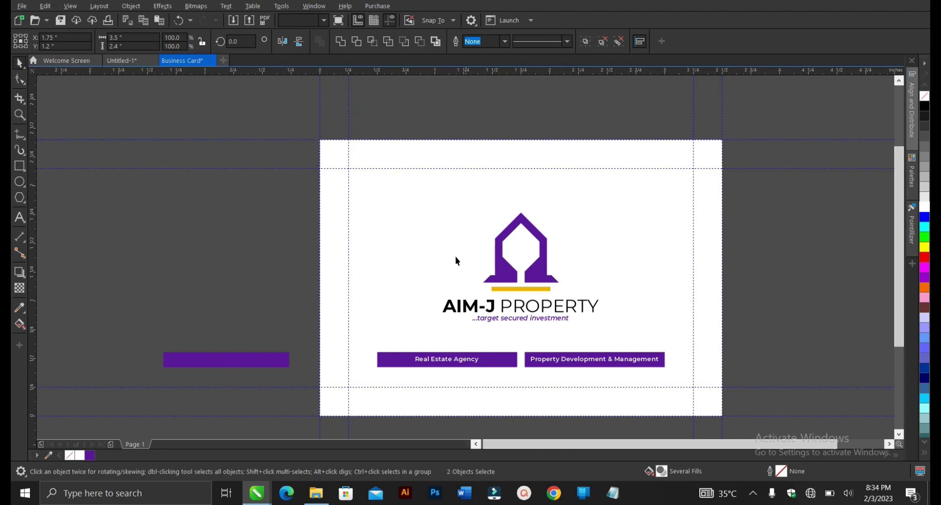
- Enlarge the logo about its centre to about 1.46 by 1.02 inches
left_click(529, 281)
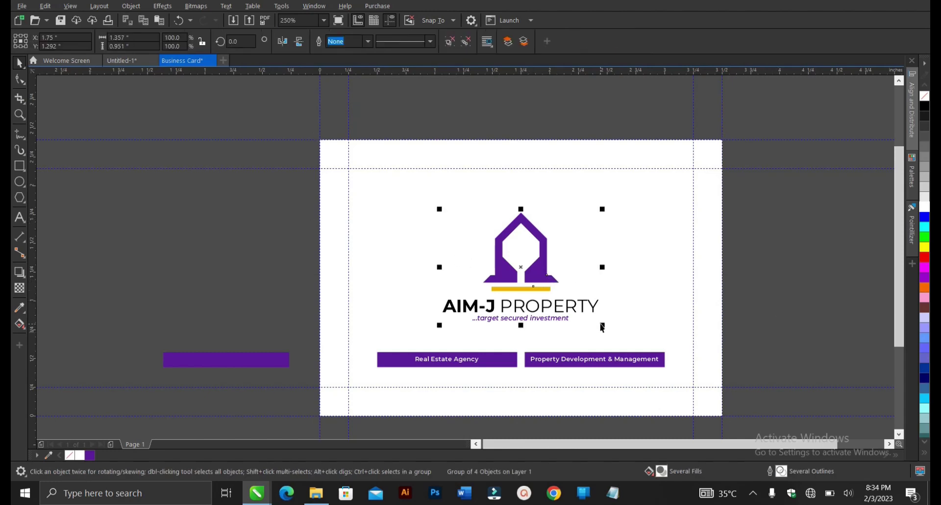
left_click_drag(601, 324, 609, 329)
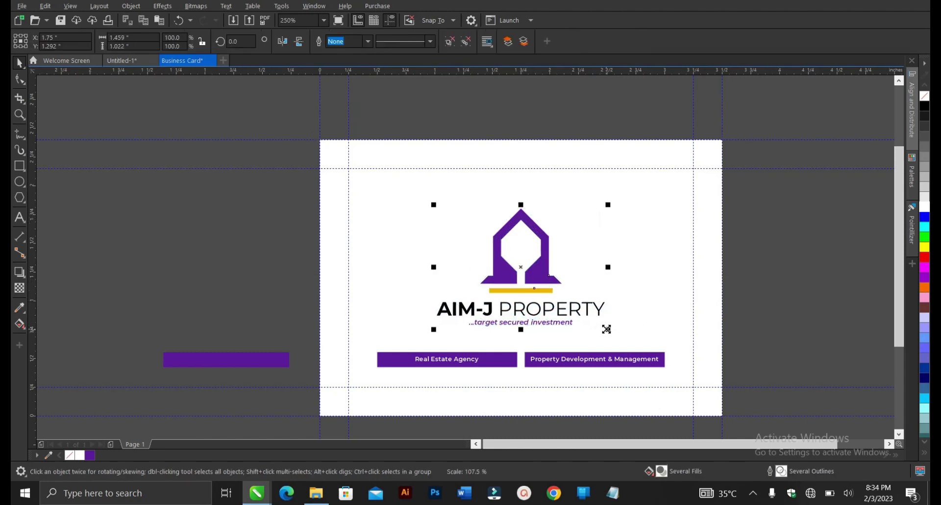
left_click(300, 228)
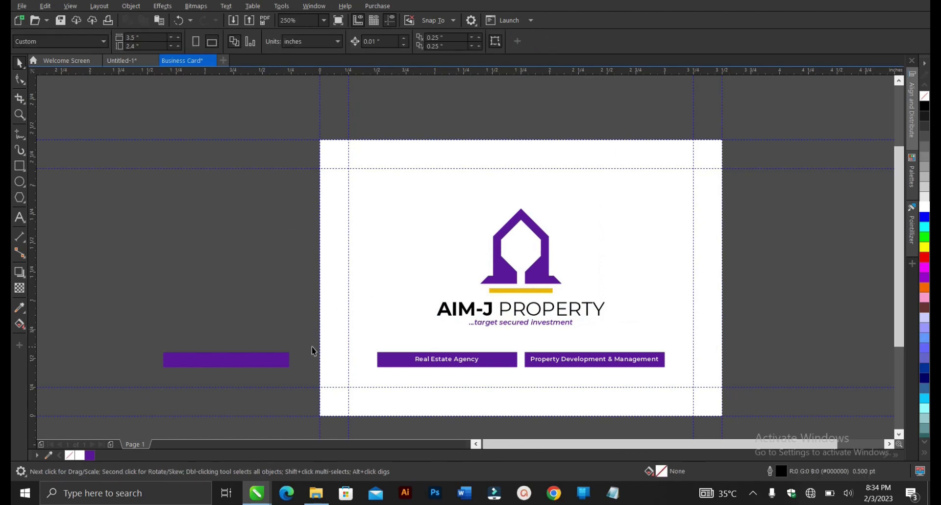
- Enlarge the grouped service bars about their centre to about 2.88 by 0.15 inches, within the side margin guidelines
left_click_drag(306, 345, 681, 382)
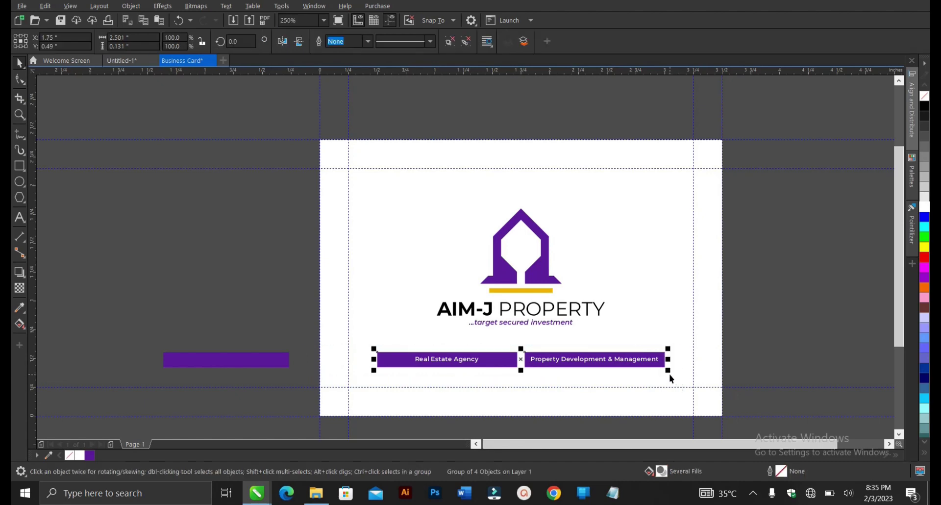
left_click_drag(669, 371, 692, 390)
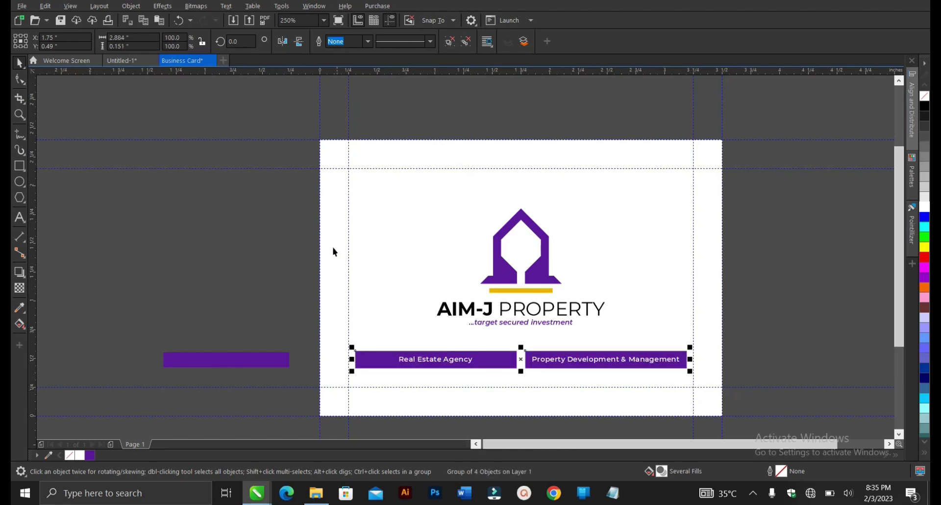
left_click(501, 332)
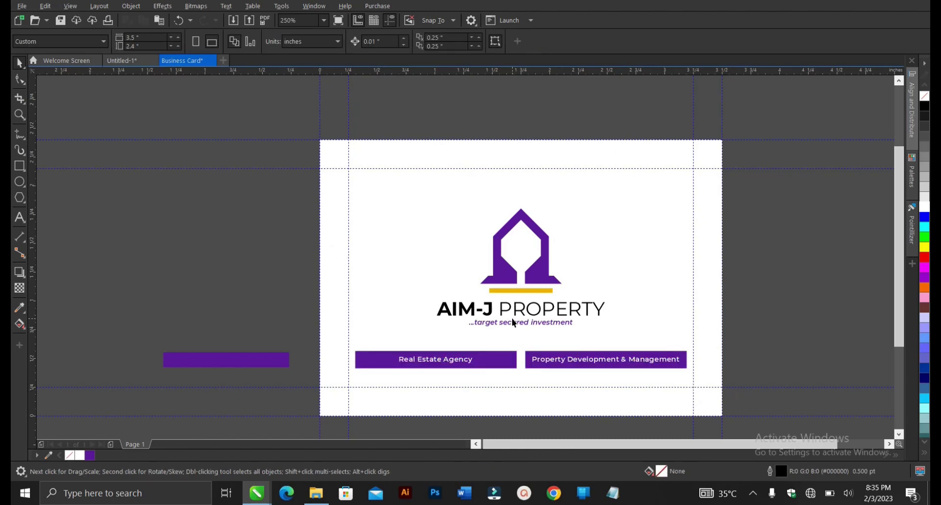
- Enlarge the logo about its centre to about 1.54 by 1.08 inches and raise it slightly above the service bars
left_click(551, 244)
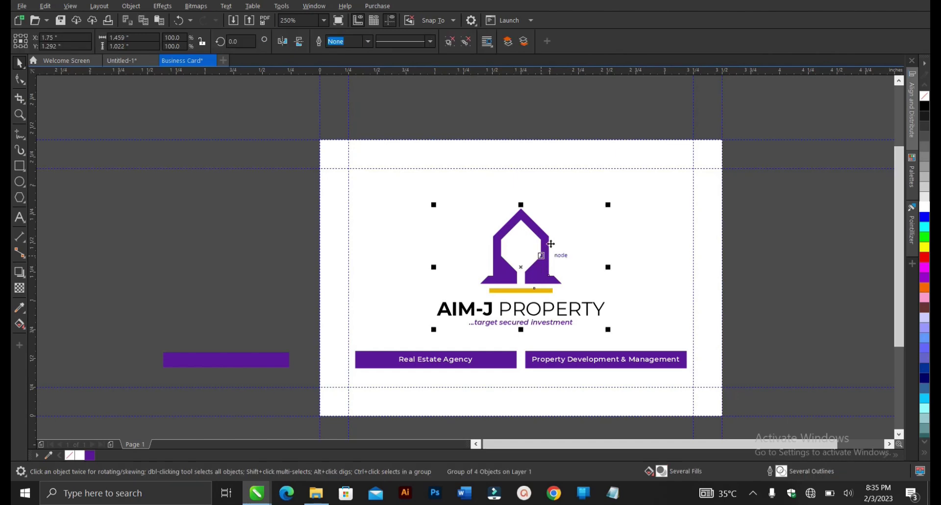
left_click_drag(609, 205, 614, 193)
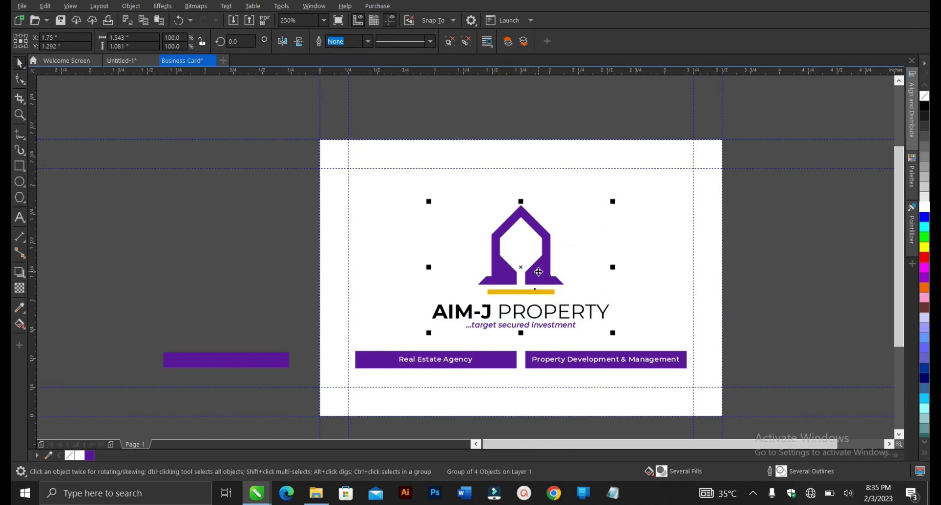
left_click_drag(538, 271, 540, 263)
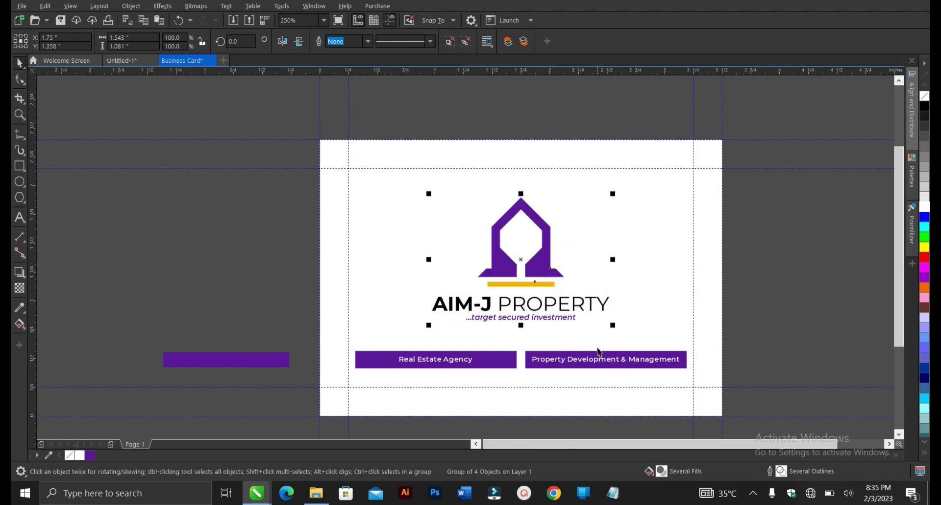
left_click(788, 341)
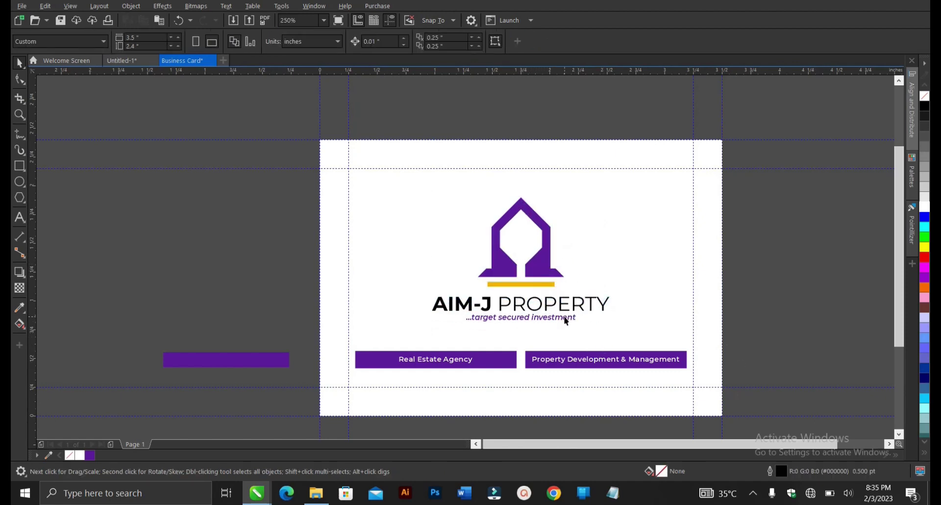
- Delete the leftover empty purple bar outside the card
left_click_drag(115, 335, 316, 390)
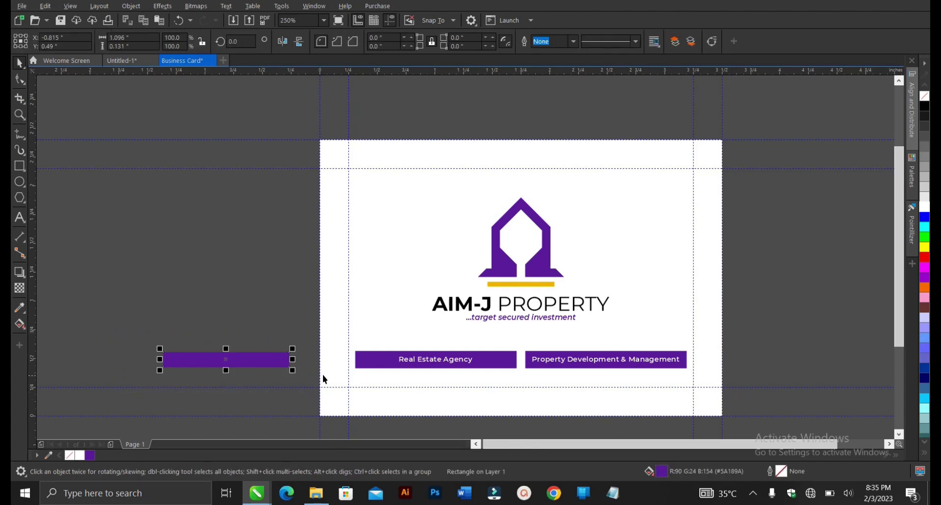
key("Delete")
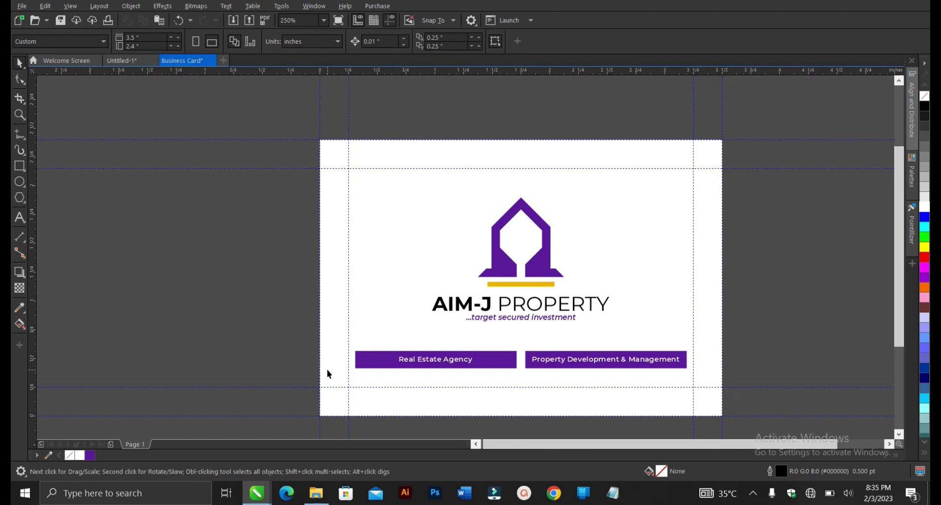
scroll(389, 331, "down", 2)
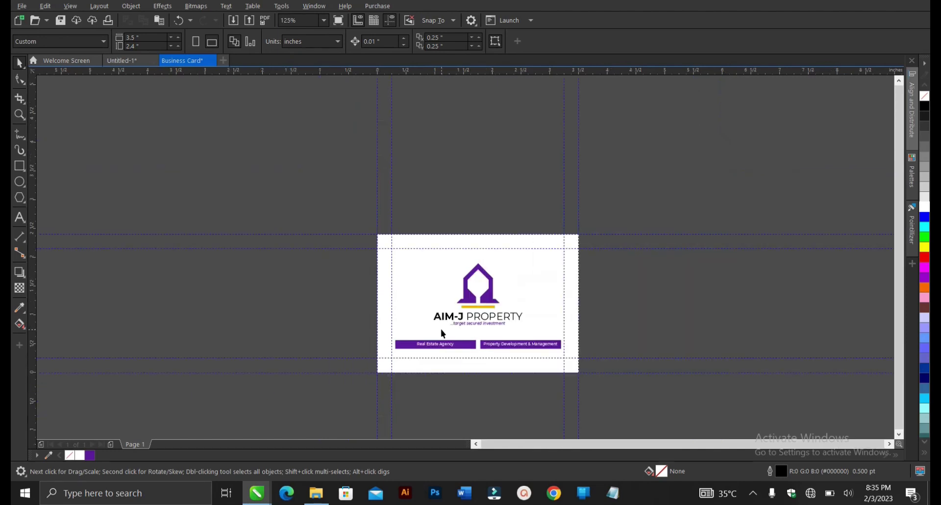
scroll(395, 342, "up", 2)
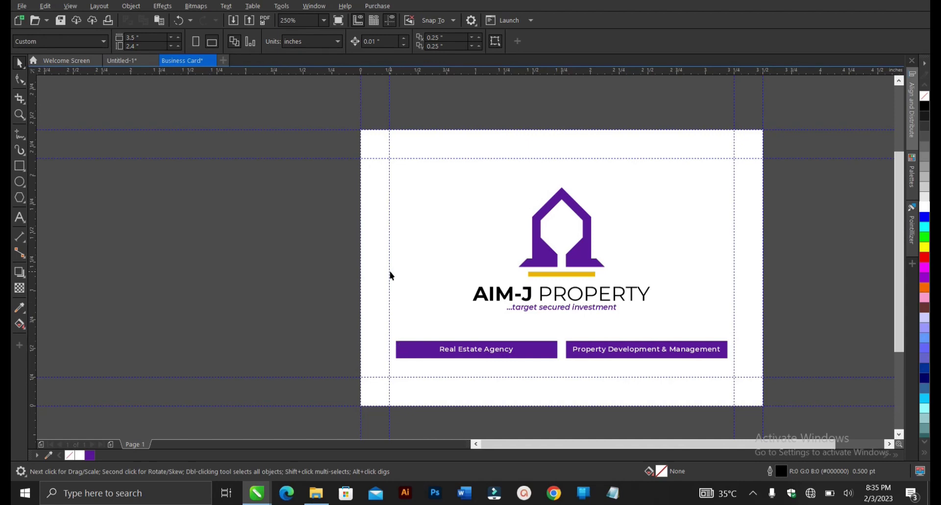
- Add a second page after the card front and open it for the card back
left_click(328, 19)
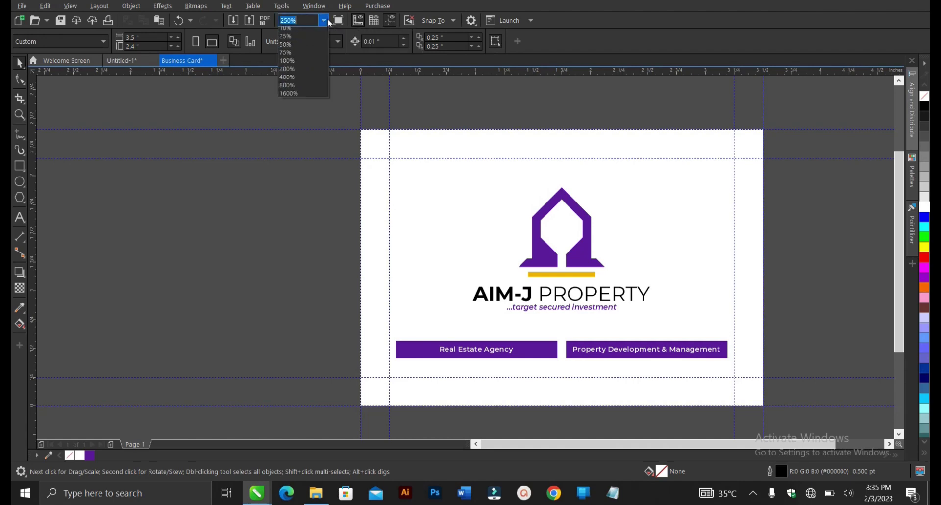
left_click(311, 40)
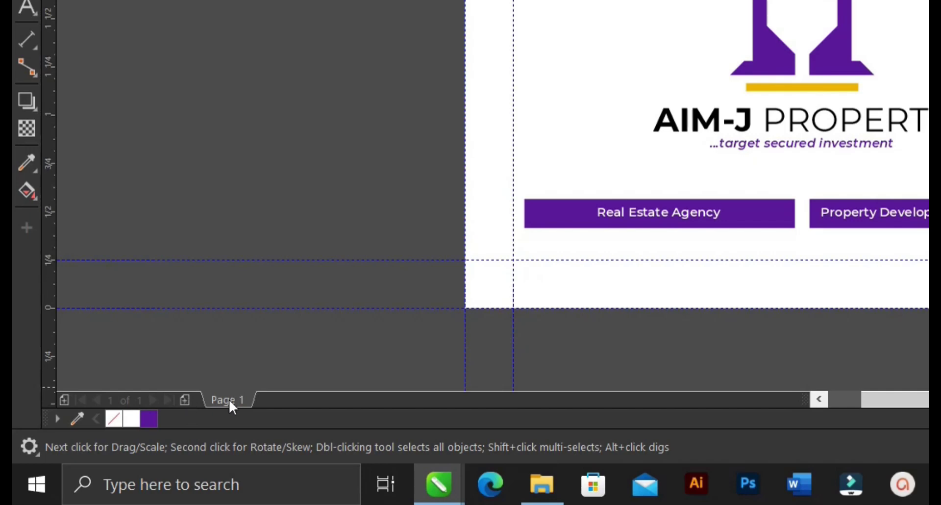
left_click(186, 402)
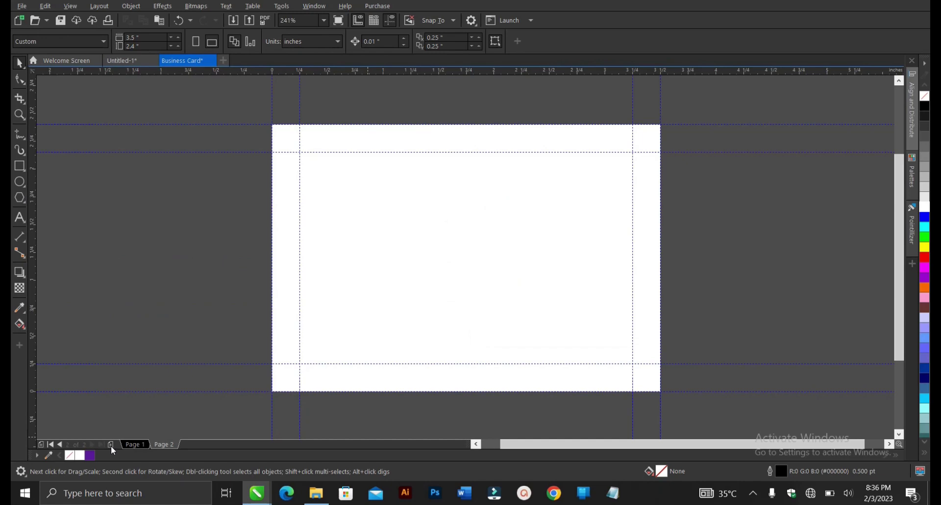
left_click(139, 445)
left_click(167, 446)
left_click(150, 446)
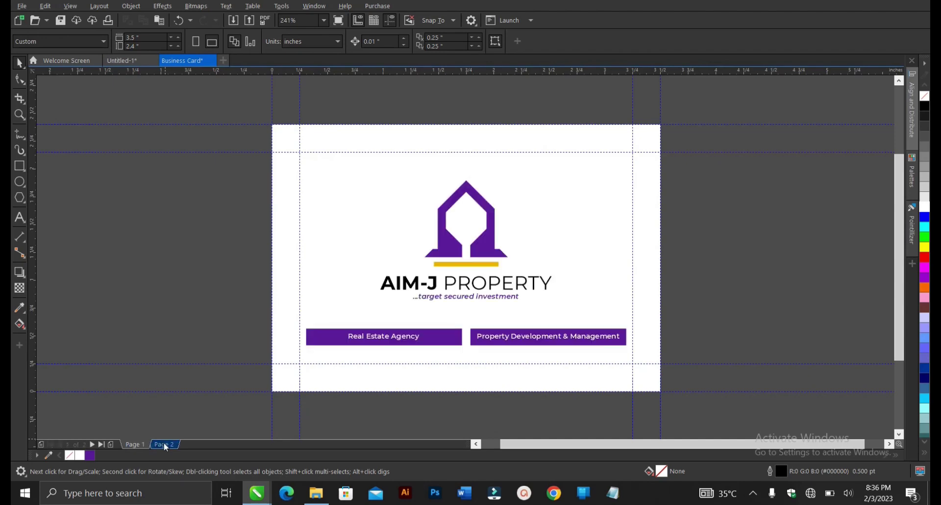
left_click(166, 445)
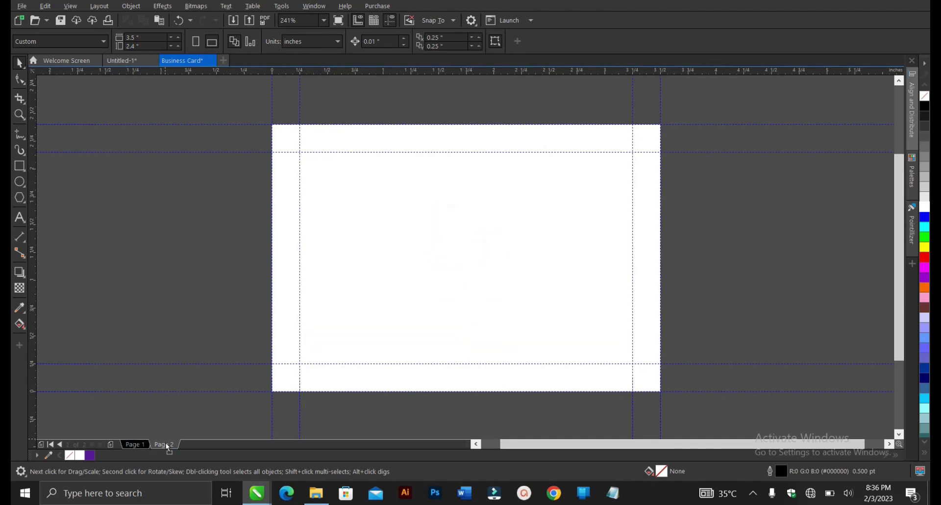
- Create a page-sized 3.5 by 2.4 inch rectangle on page 2, filled with the logo purple and without an outline
double_click(19, 166)
left_click(20, 64)
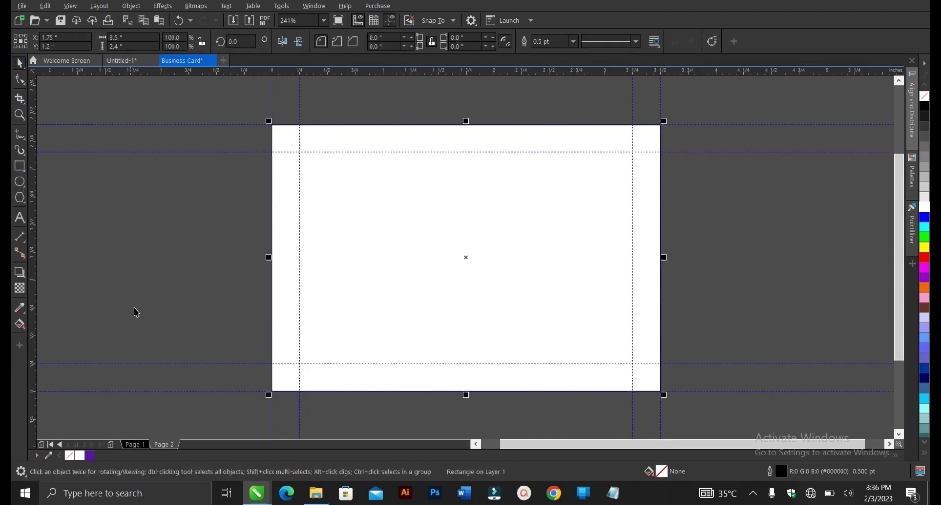
left_click(91, 456)
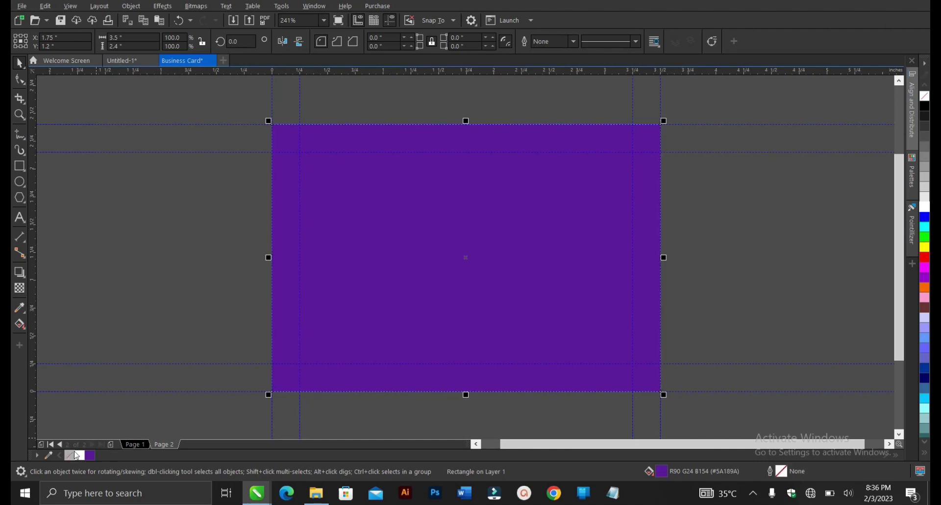
left_click(139, 320)
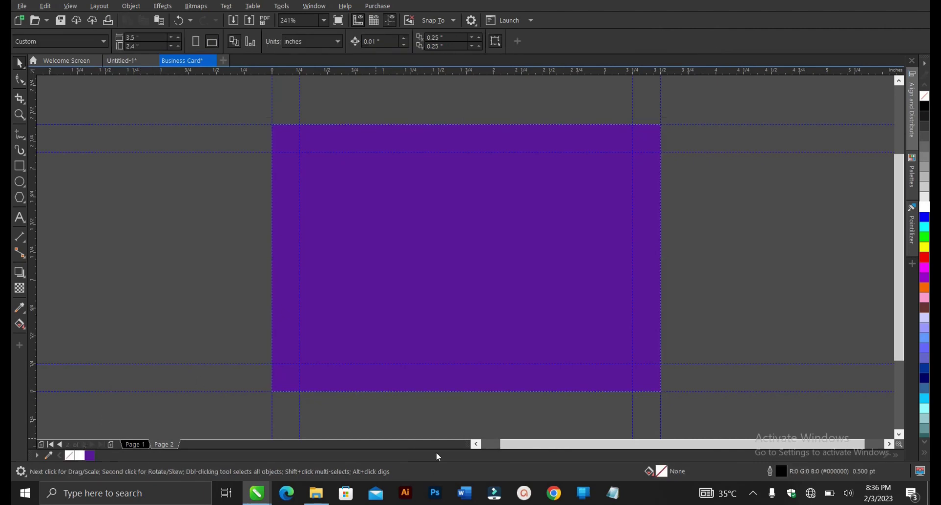
- Copy the house icon and its yellow underline from page 1 to page 2 and place them beside the purple card
left_click(136, 444)
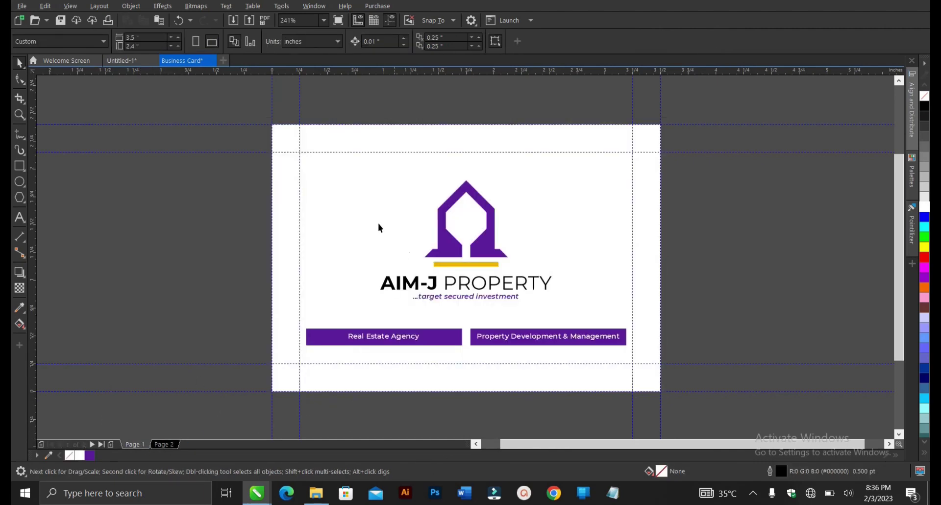
left_click(492, 258)
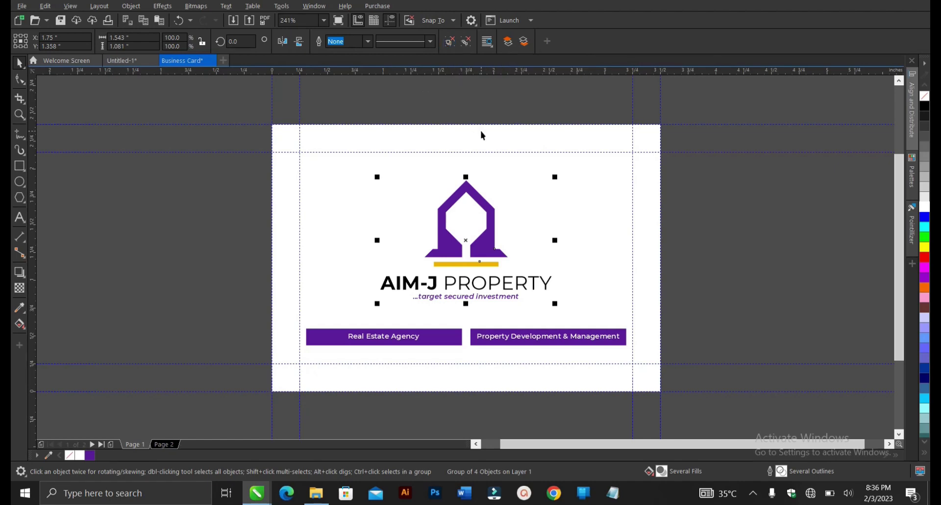
left_click(714, 189)
left_click_drag(371, 114, 570, 271)
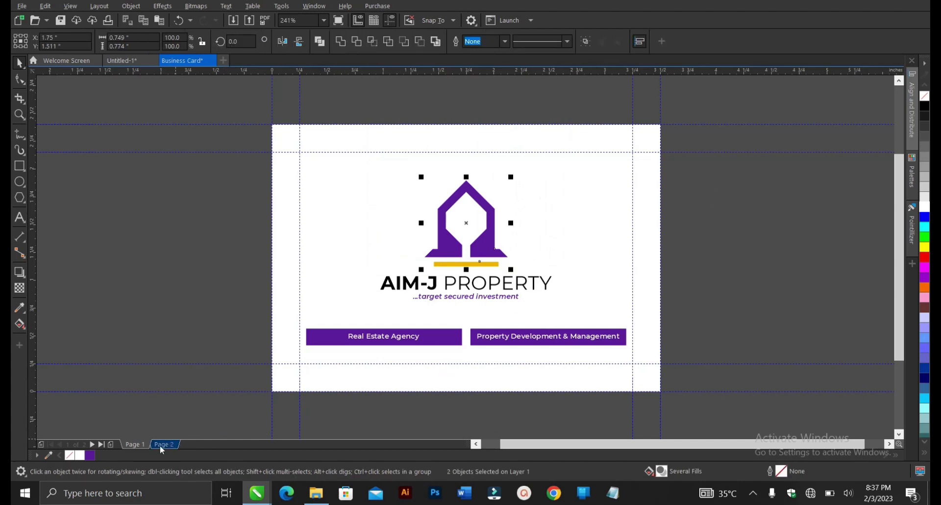
left_click(133, 444)
key("ctrl+v")
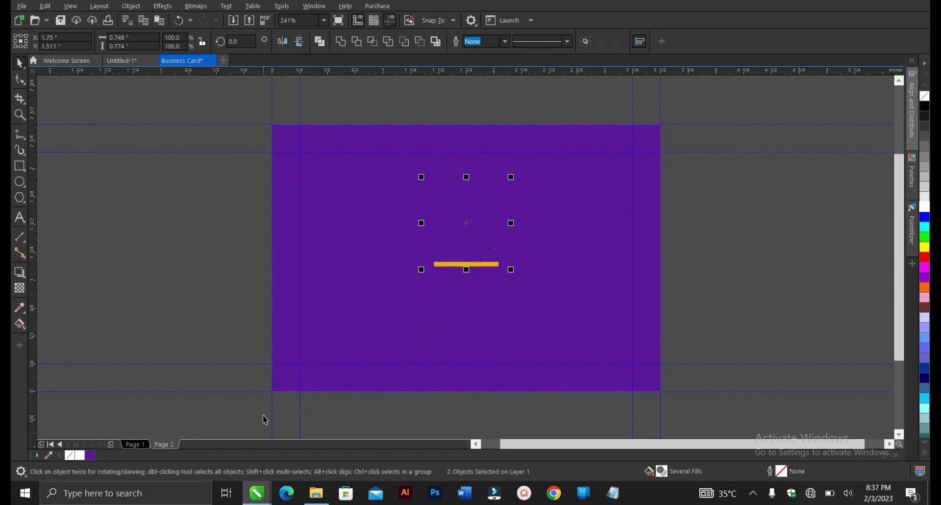
left_click_drag(468, 224, 180, 226)
left_click(91, 231)
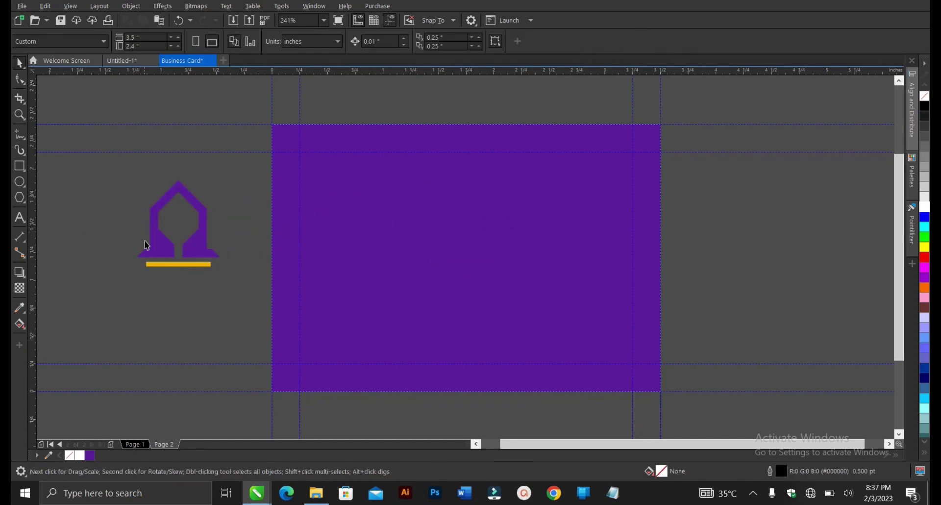
- Fill the copied house icon with white, leaving its underline yellow
left_click(154, 242)
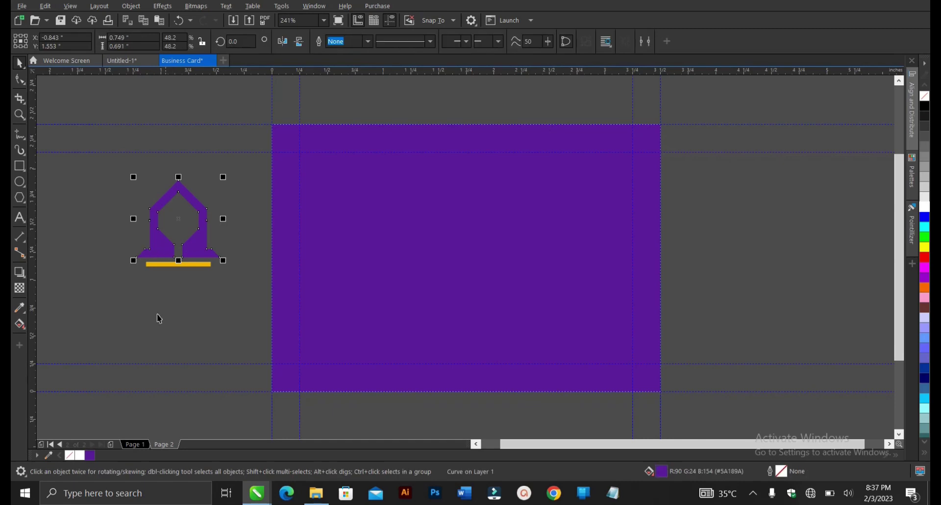
left_click(80, 455)
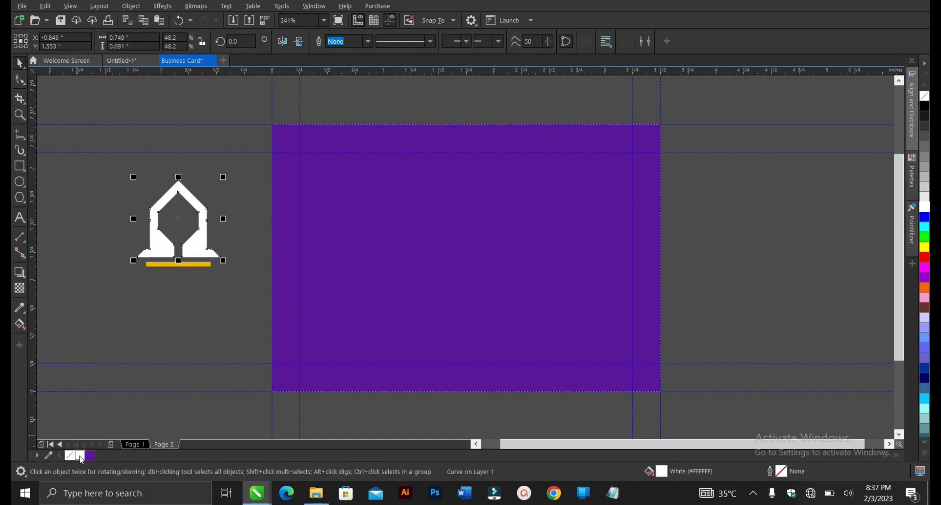
left_click(182, 318)
left_click(186, 266)
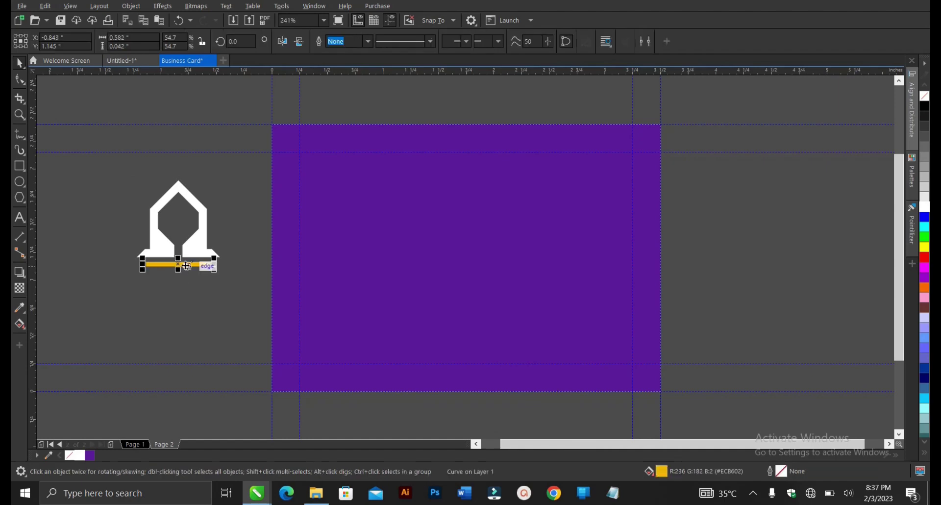
- PowerClip the white icon and its yellow underline inside the purple card rectangle
left_click_drag(112, 169, 240, 287)
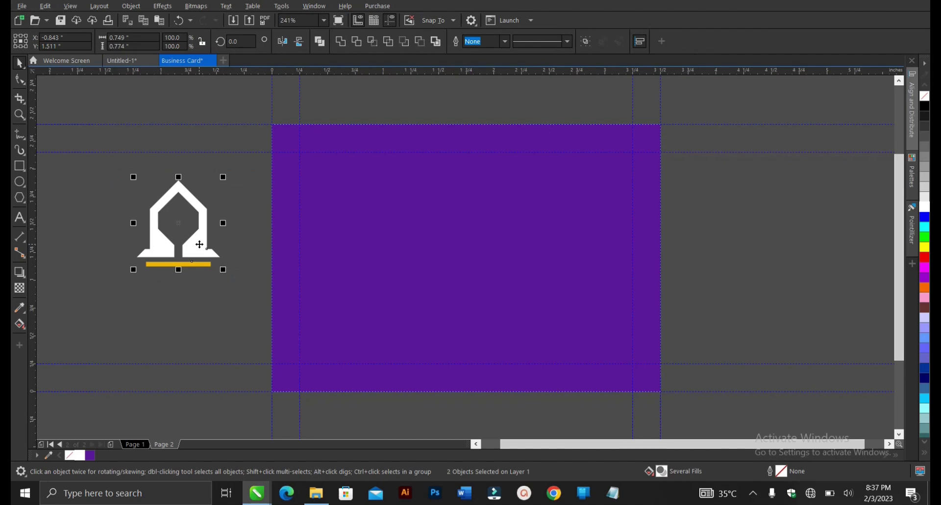
right_click(200, 244)
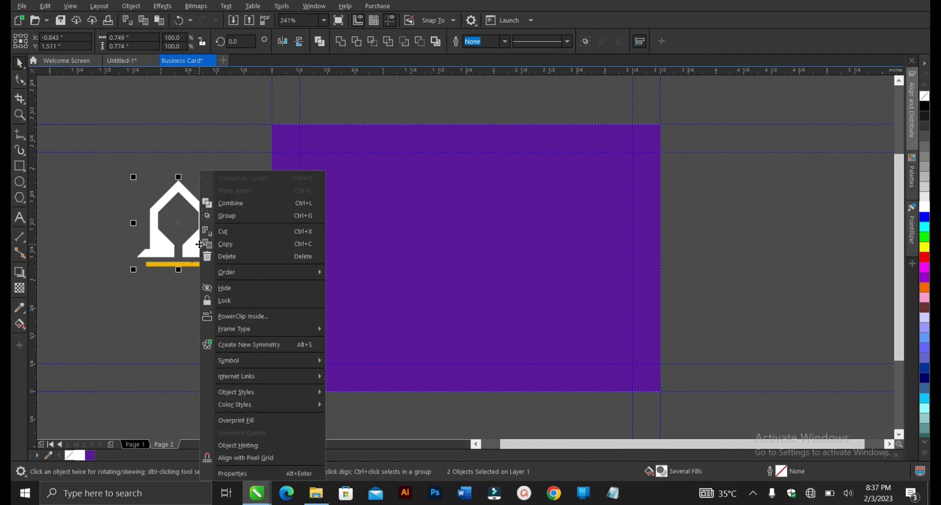
left_click(242, 318)
left_click(466, 261)
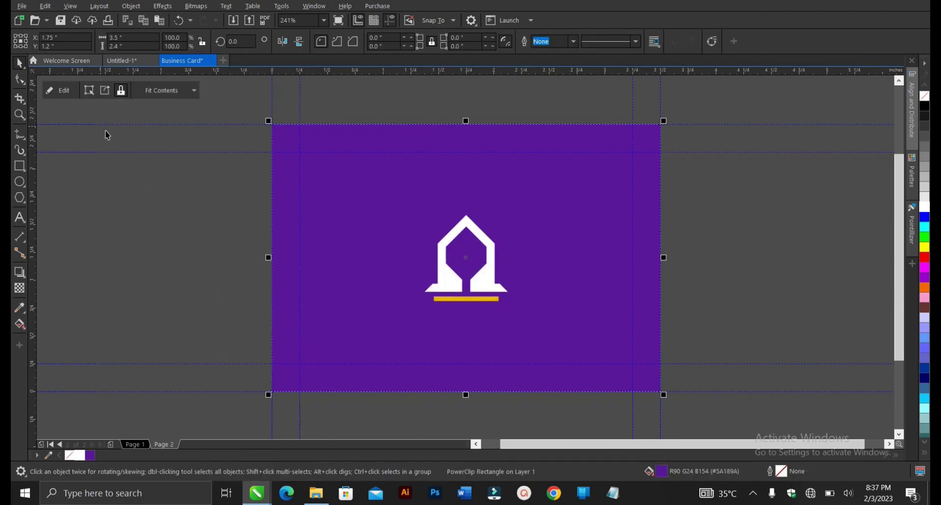
- Open the PowerClip contents for editing and move the icon with its underline off the card to about X 4.36 inches
left_click(68, 95)
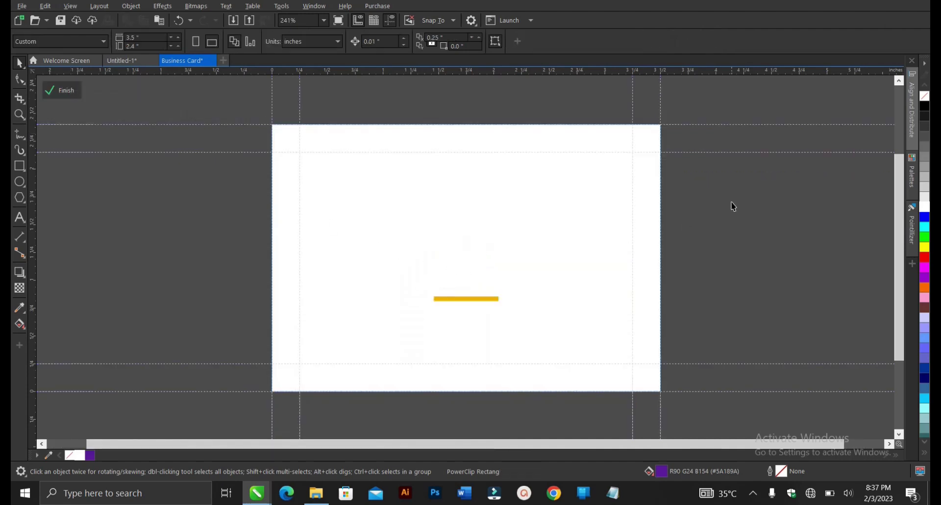
key("ctrl+a")
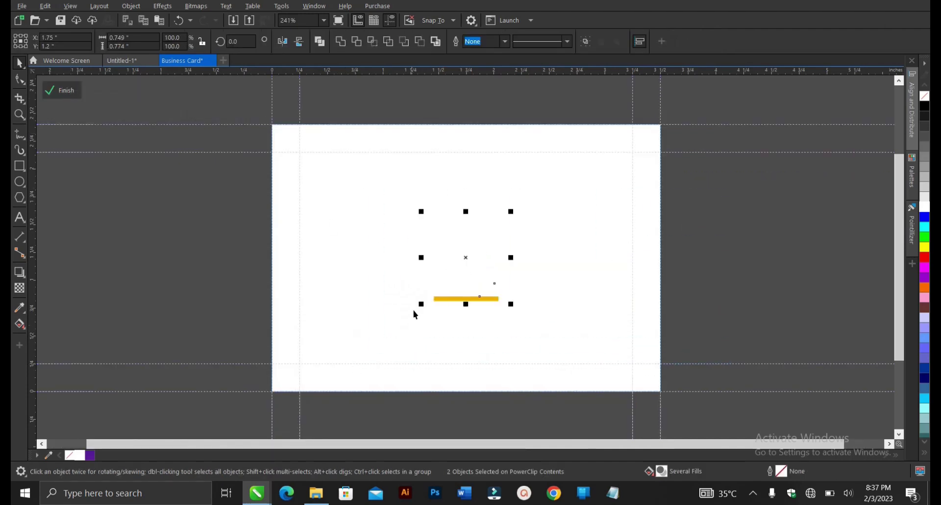
left_click(656, 270)
key("ctrl+a")
left_click_drag(460, 259, 758, 278)
scroll(482, 299, "down", 2)
scroll(619, 271, "up", 2)
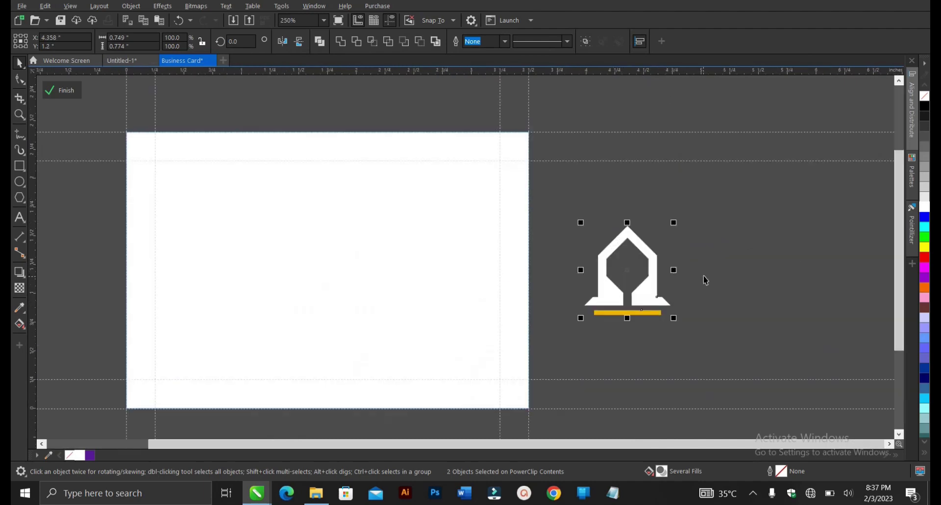
left_click(684, 289)
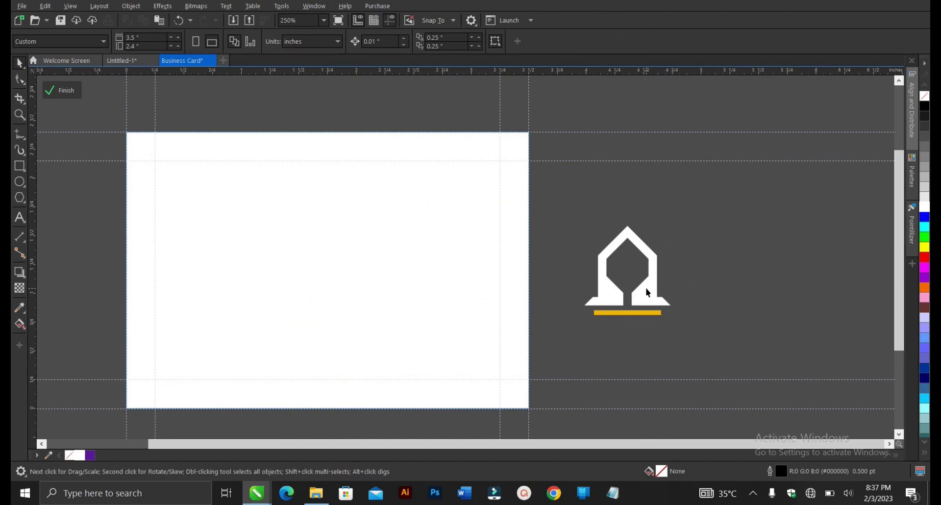
- Sample the underline's yellow with the Color Eyedropper, apply it to the white house icon, and undo that fill
left_click(649, 293)
left_click(673, 295)
left_click(651, 290)
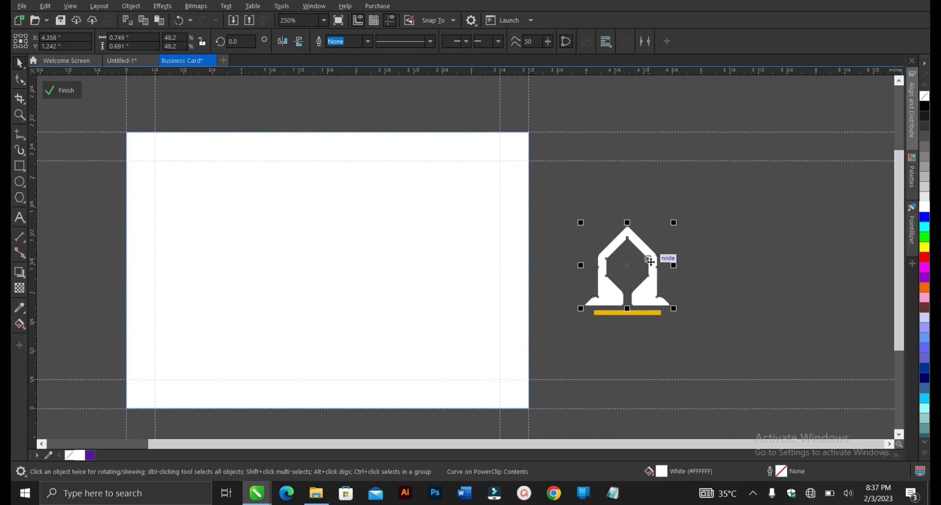
left_click(645, 316)
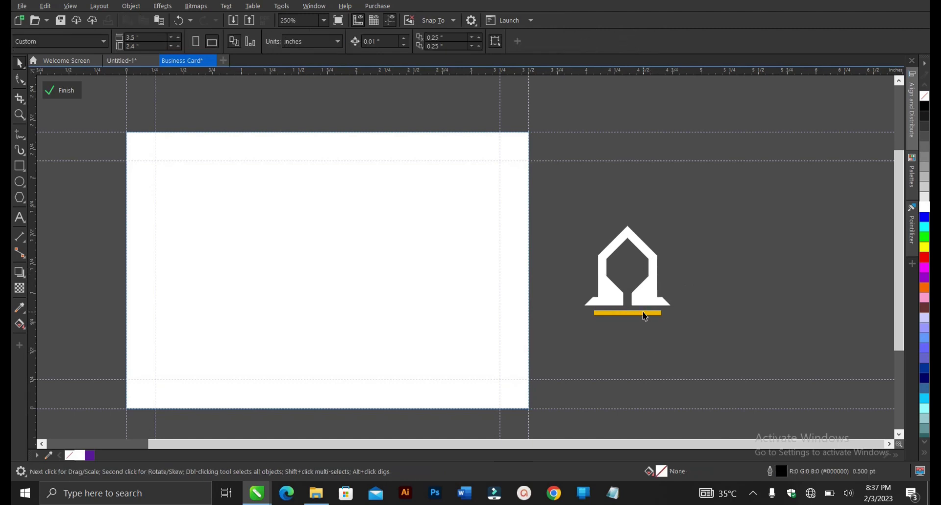
left_click(643, 318)
scroll(655, 310, "up", 2)
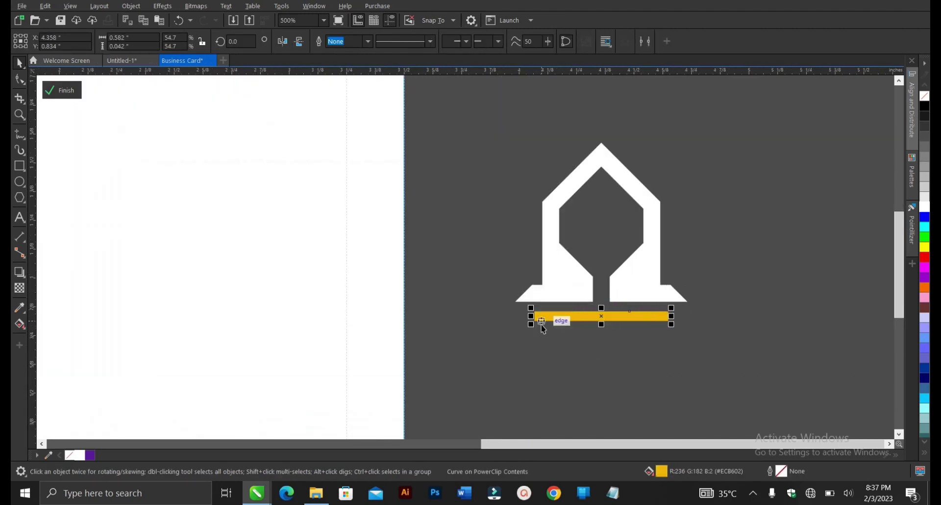
scroll(544, 300, "down", 2)
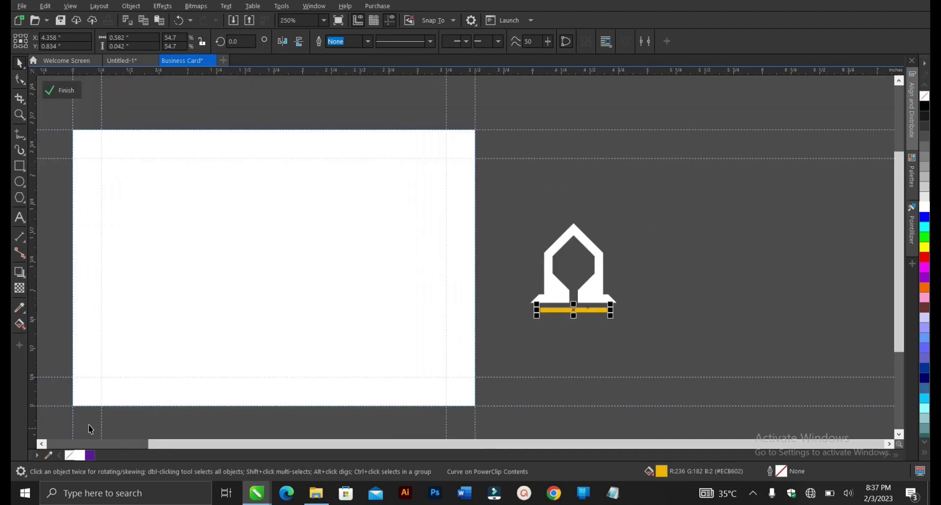
left_click(18, 309)
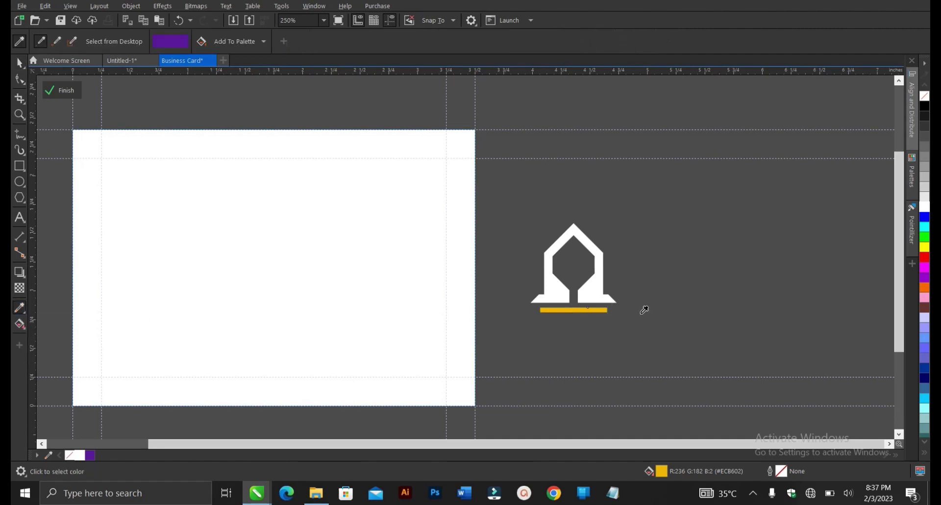
left_click(604, 310)
left_click(595, 288)
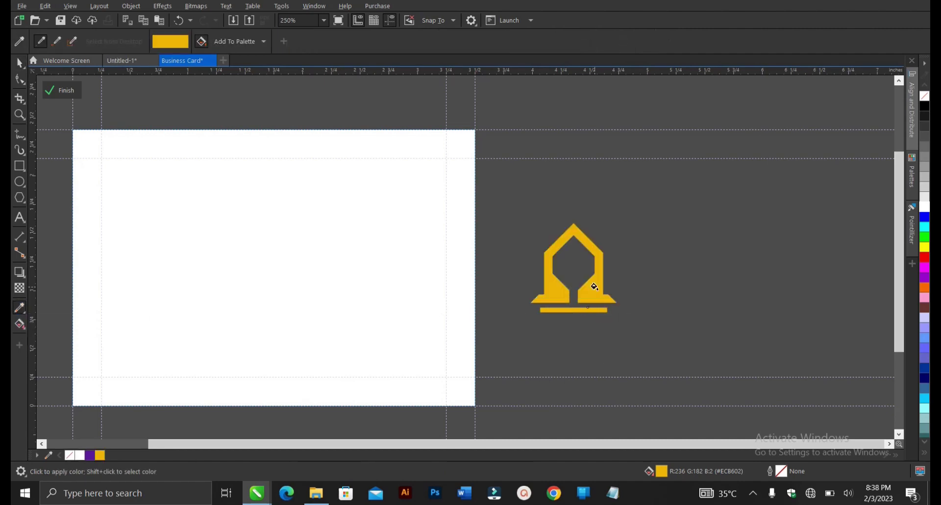
key("space")
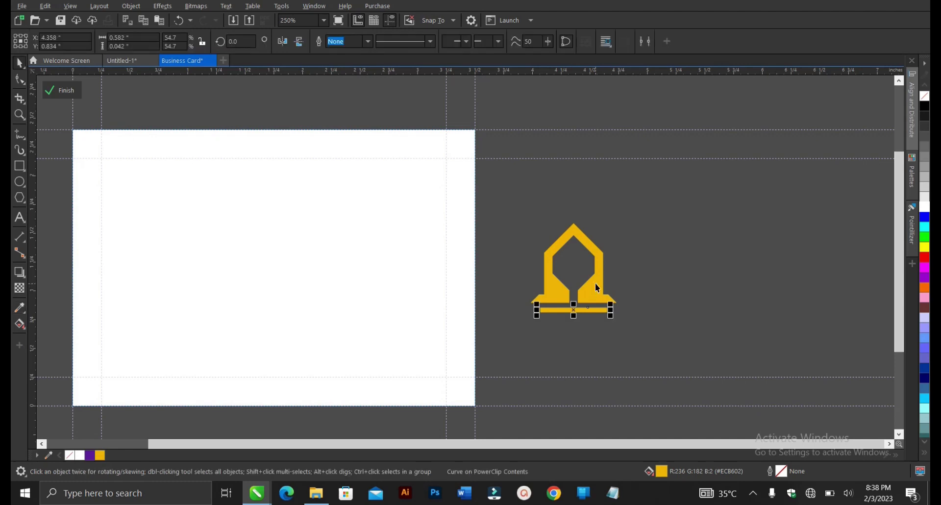
key("ctrl+z")
- Delete the yellow underline beneath the white house icon
left_click(634, 279)
left_click_drag(525, 214, 639, 328)
left_click(647, 298)
left_click_drag(647, 297, 505, 345)
key("Delete")
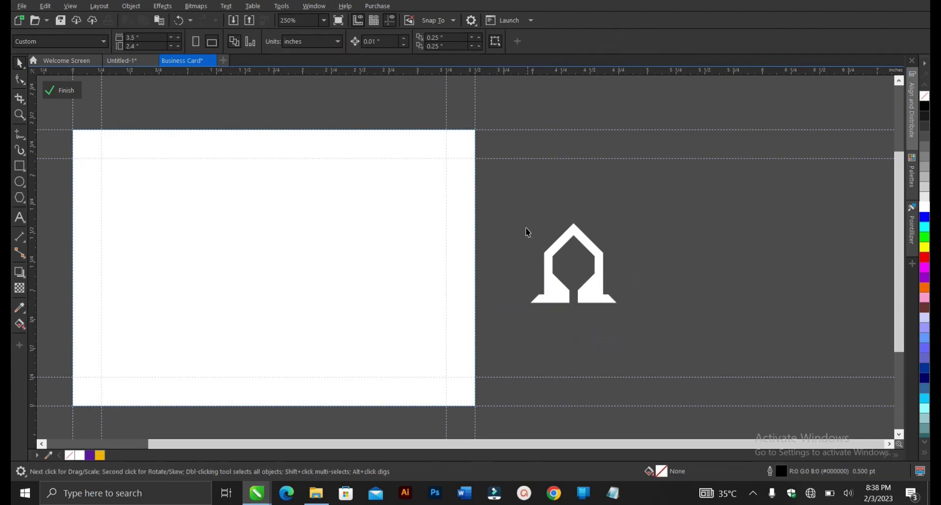
- Duplicate the white house icon straight down to about Y 1.03 inches and fill the copy with the sampled yellow
left_click_drag(512, 200, 653, 356)
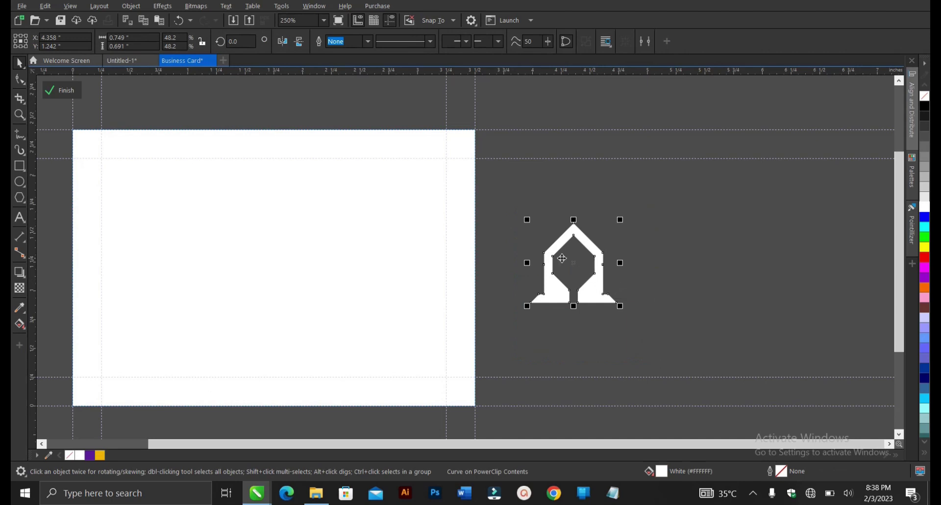
left_click_drag(575, 260, 573, 288)
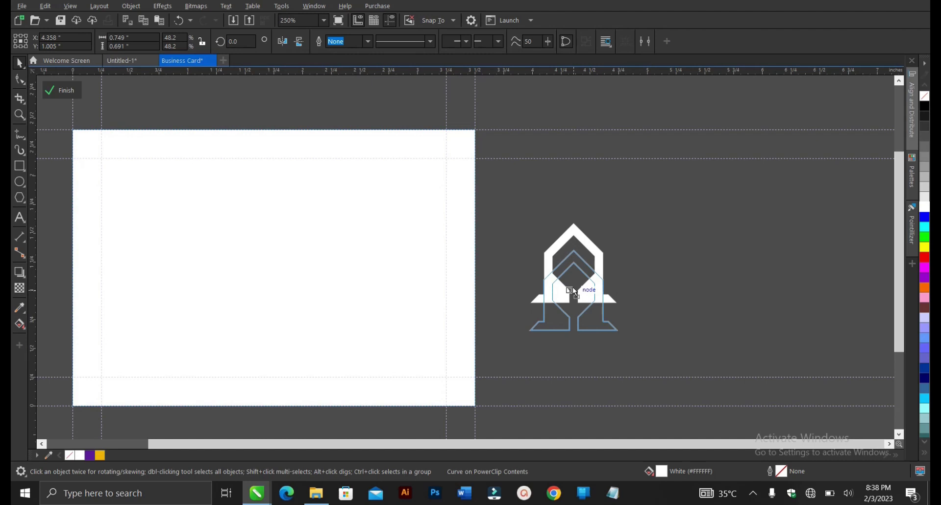
left_click_drag(572, 288, 573, 287)
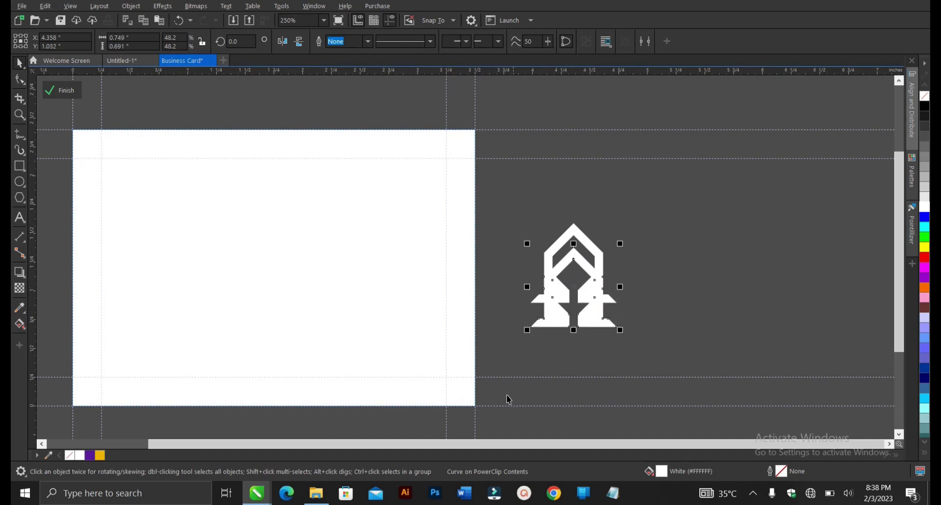
key("Escape")
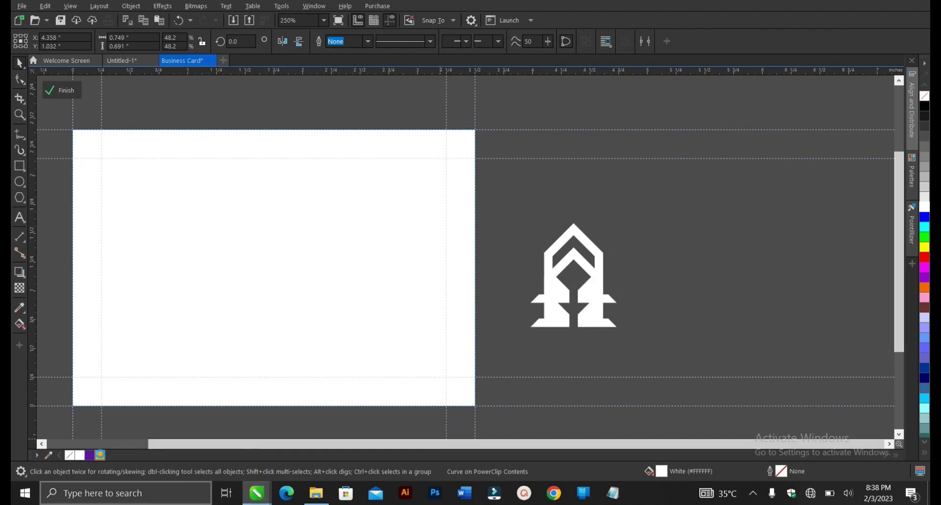
left_click(100, 455)
left_click(678, 213)
left_click_drag(678, 196, 490, 373)
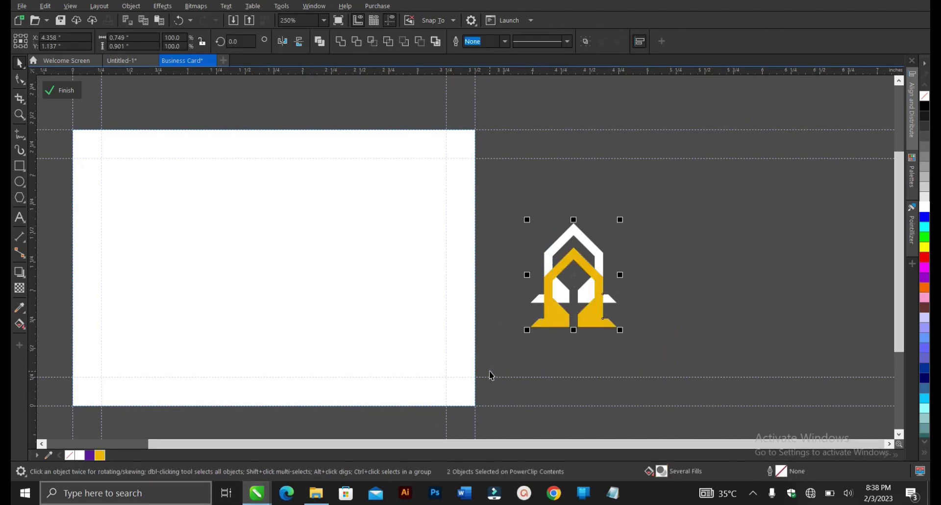
- Try the card's purple as the fill of the rear white house icon and undo it
left_click(641, 274)
scroll(602, 261, "up", 2)
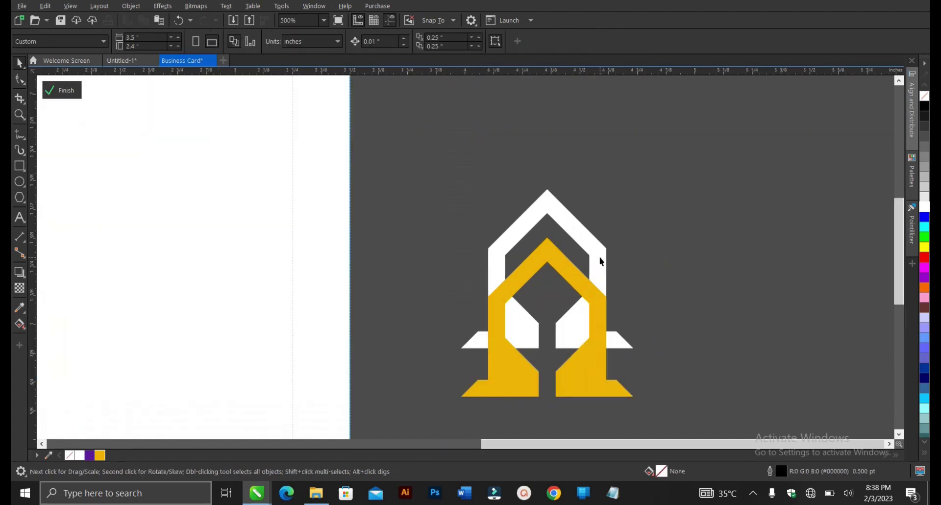
left_click(602, 261)
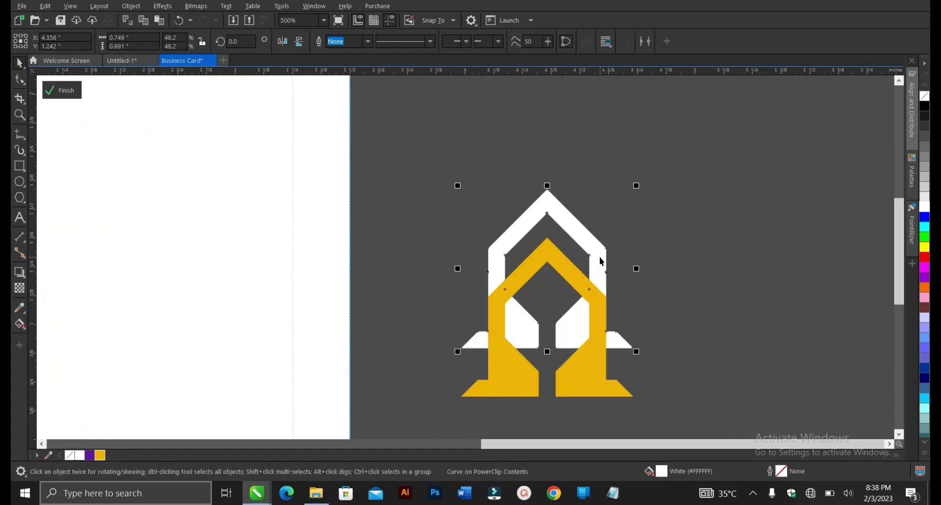
left_click(89, 455)
scroll(501, 338, "down", 2)
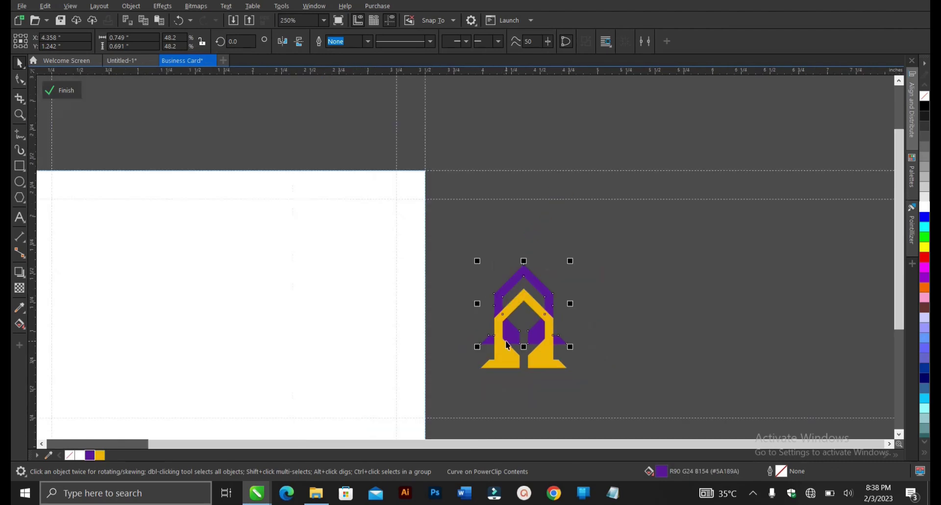
left_click(639, 317)
scroll(546, 293, "down", 2)
scroll(545, 304, "up", 2)
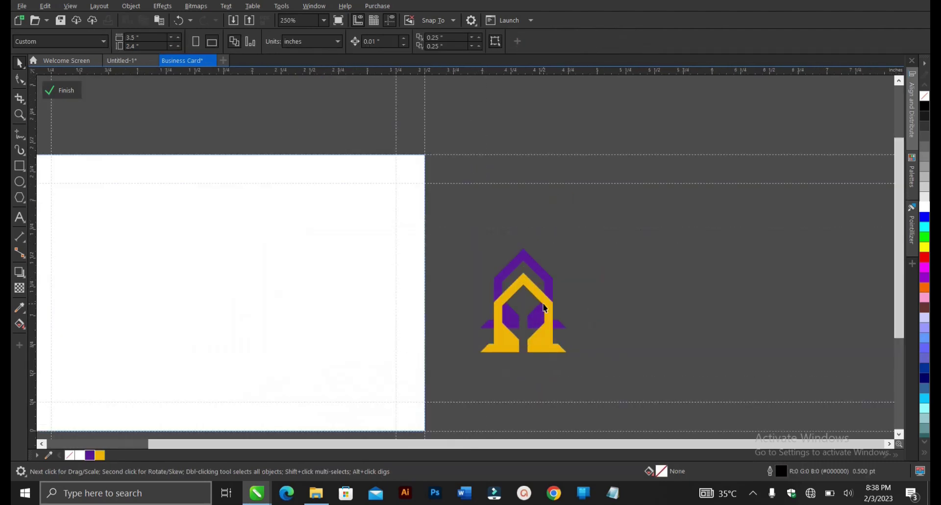
key("ctrl+z")
left_click(604, 296)
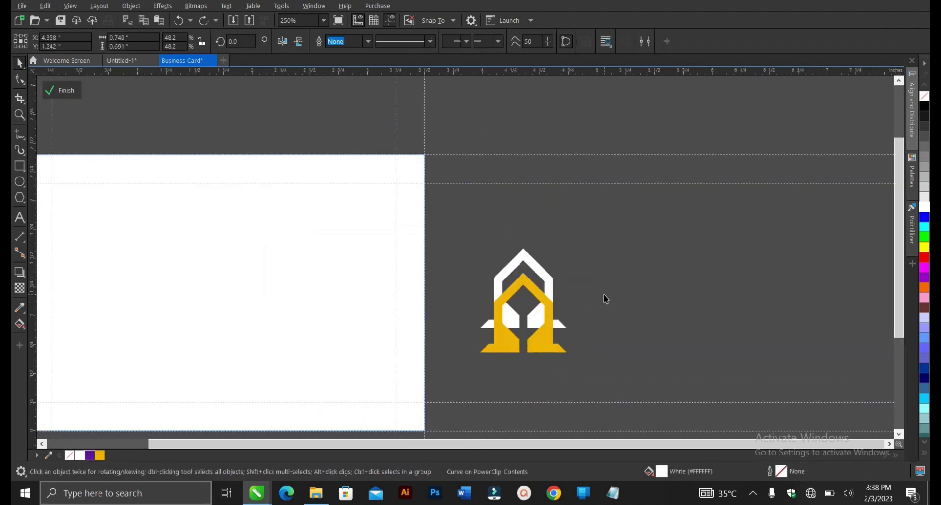
- Create a page-sized 3.5 by 2.4 inch rectangle inside the PowerClip and fill it with the purple #5A189A
double_click(21, 166)
left_click(20, 62)
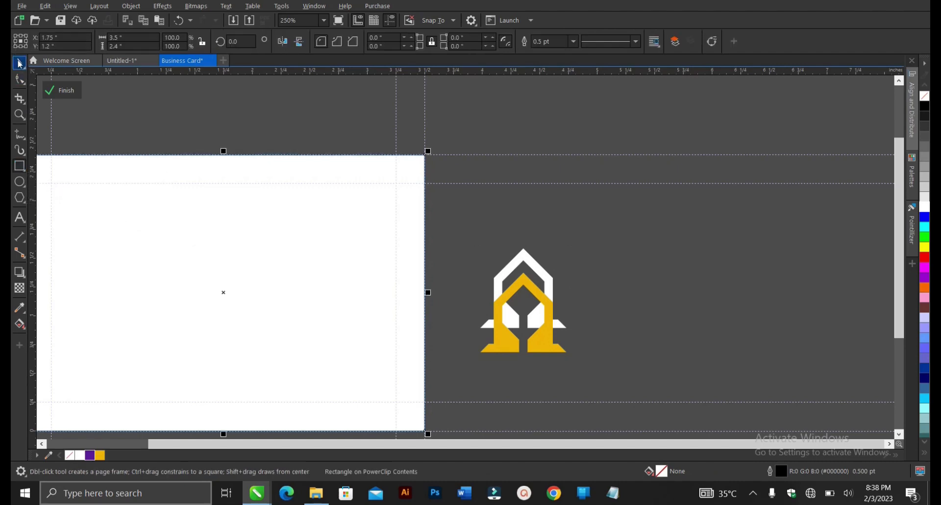
left_click(90, 455)
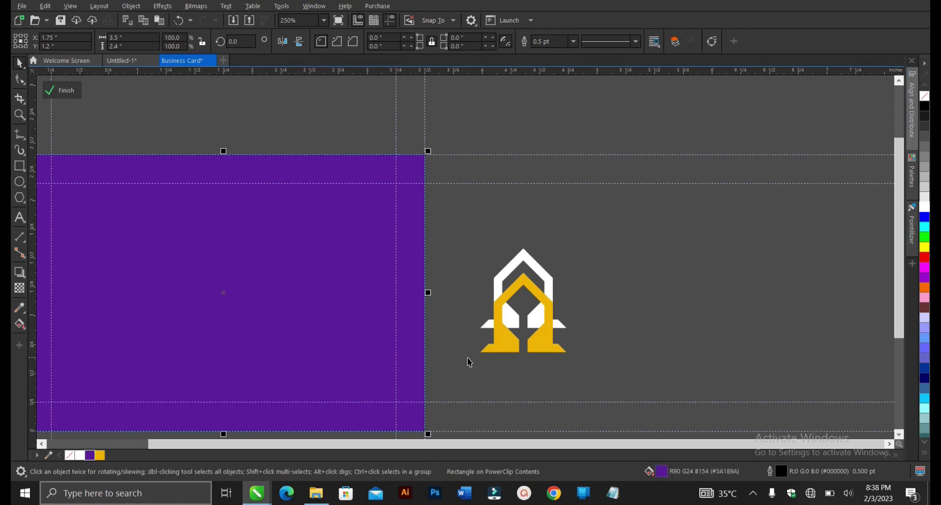
- Enlarge the white and yellow house icons together to about 1.38 by 1.66 inches and rotate them 45 degrees counterclockwise
left_click(611, 277)
left_click_drag(567, 276, 425, 399)
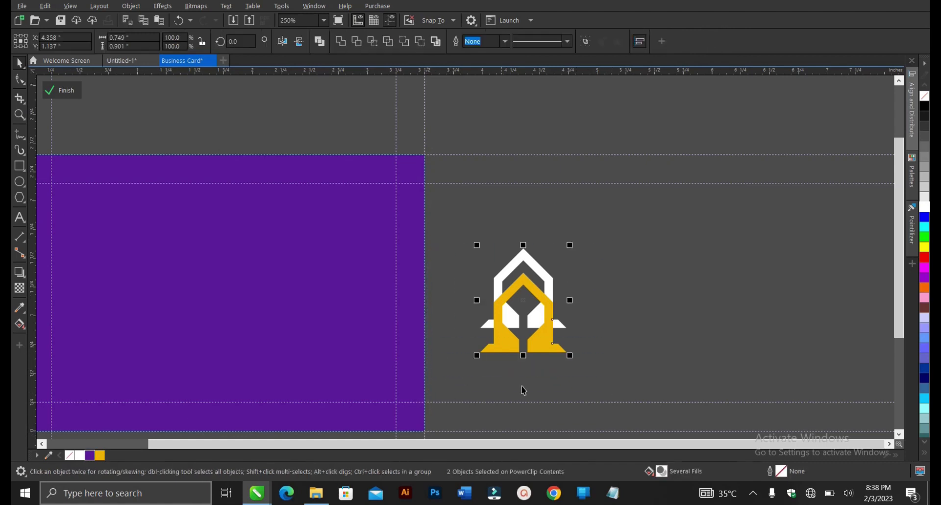
left_click_drag(572, 359, 608, 399)
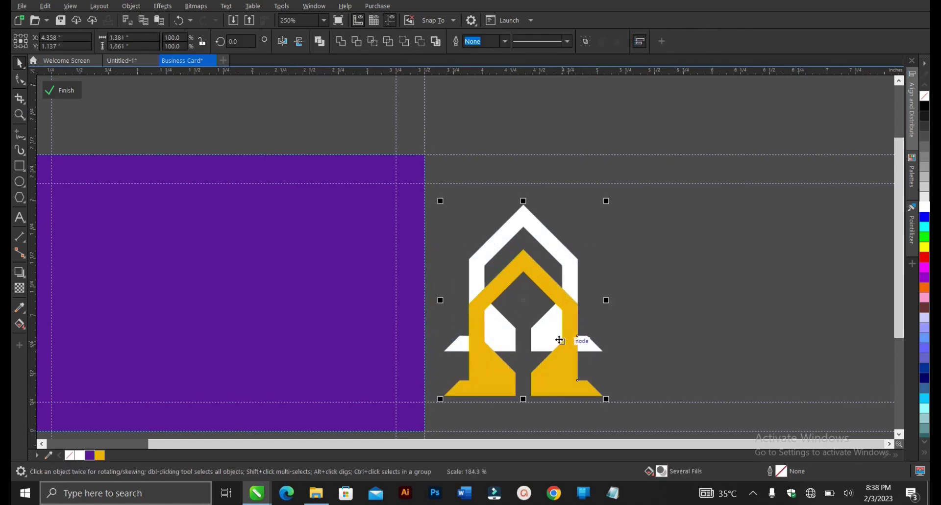
left_click(562, 307)
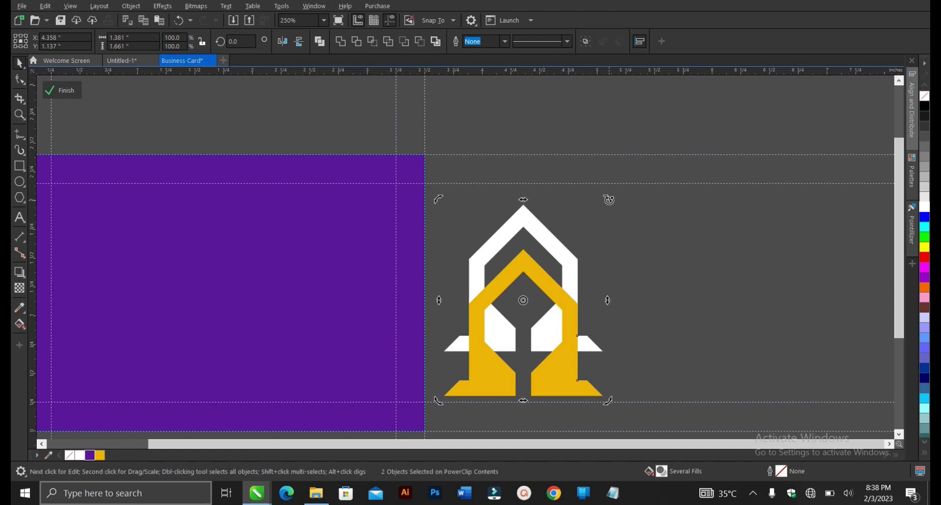
left_click_drag(609, 200, 519, 199)
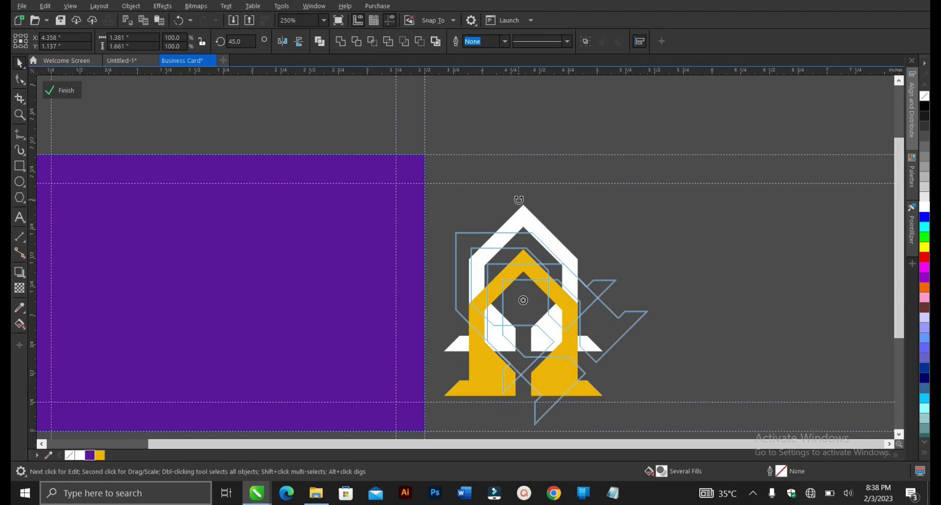
left_click_drag(519, 199, 520, 201)
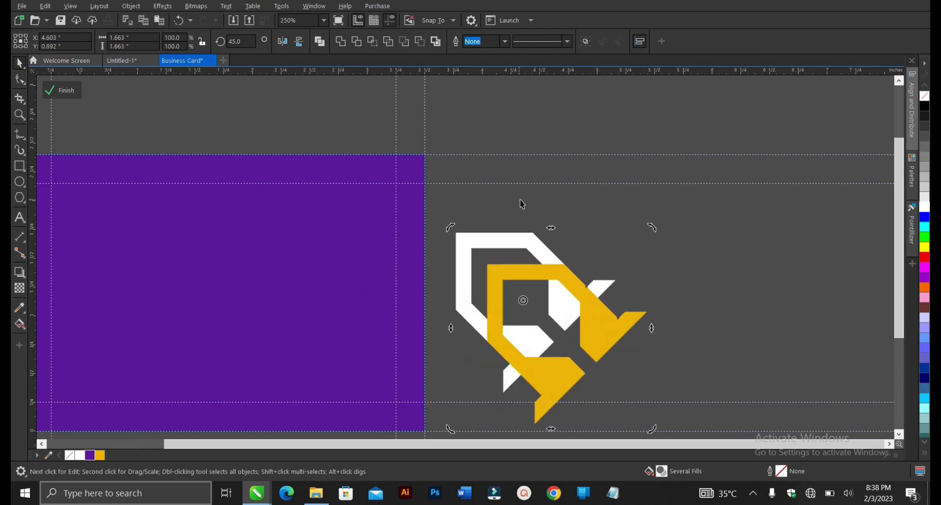
left_click(531, 256)
- Scale the rotated icon pair to about 3.63 inches square and move it over the card's lower-right corner
scroll(530, 256, "down", 2)
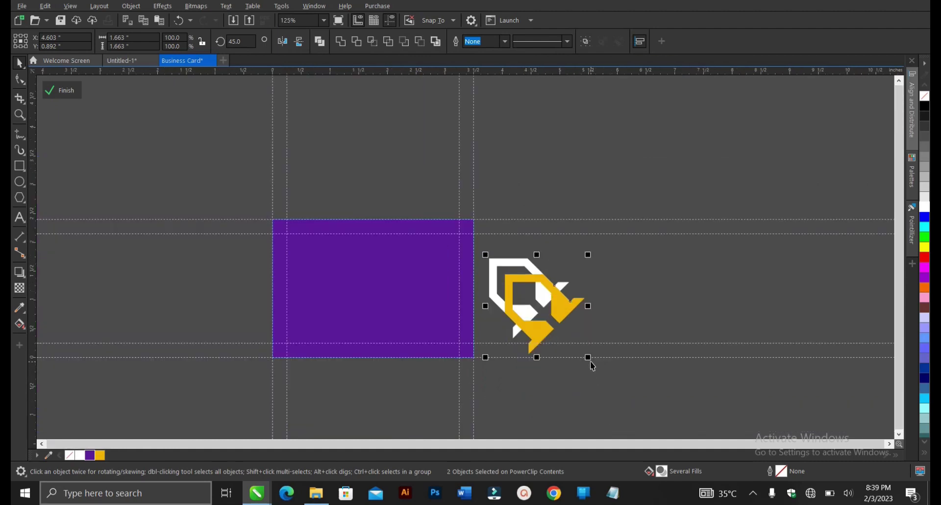
left_click_drag(589, 358, 648, 416)
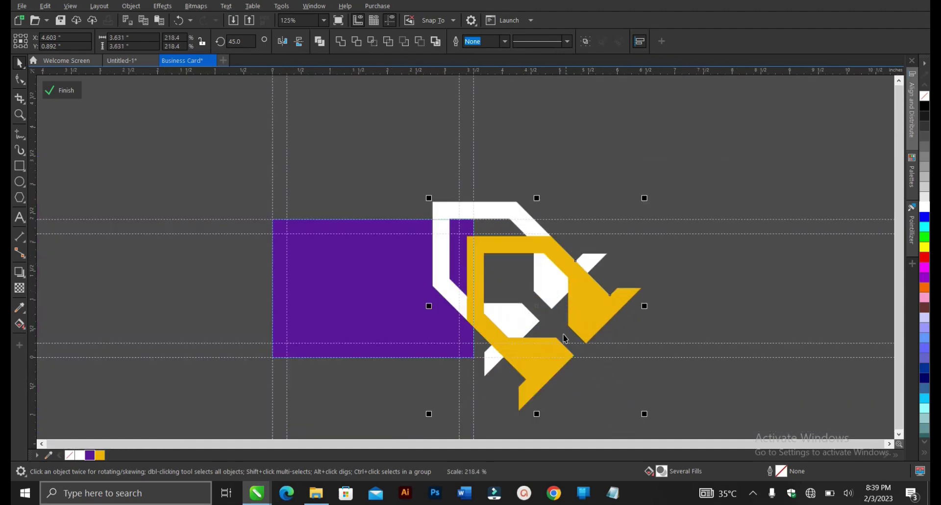
left_click_drag(537, 303, 498, 361)
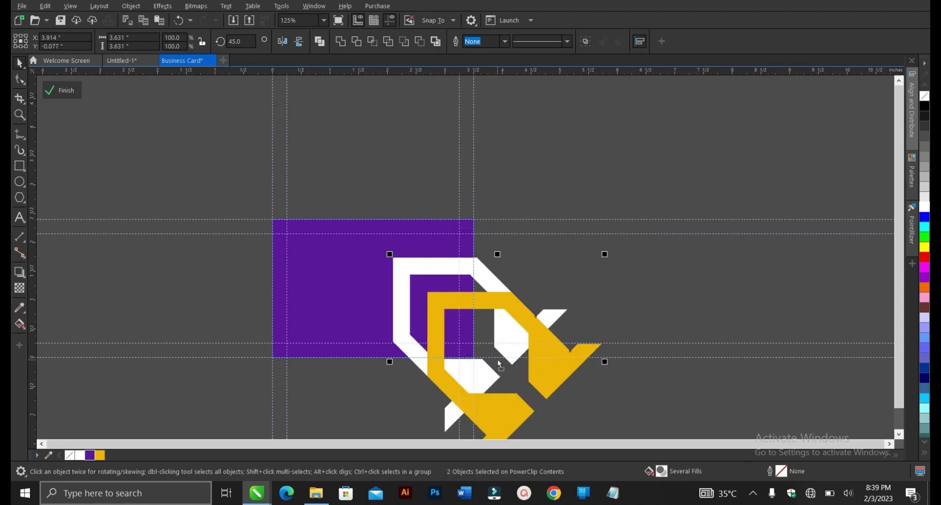
- Rotate the icon pair to an angle of about 59.6 degrees and shift it horizontally to about X 3.9 inches
left_click(509, 313)
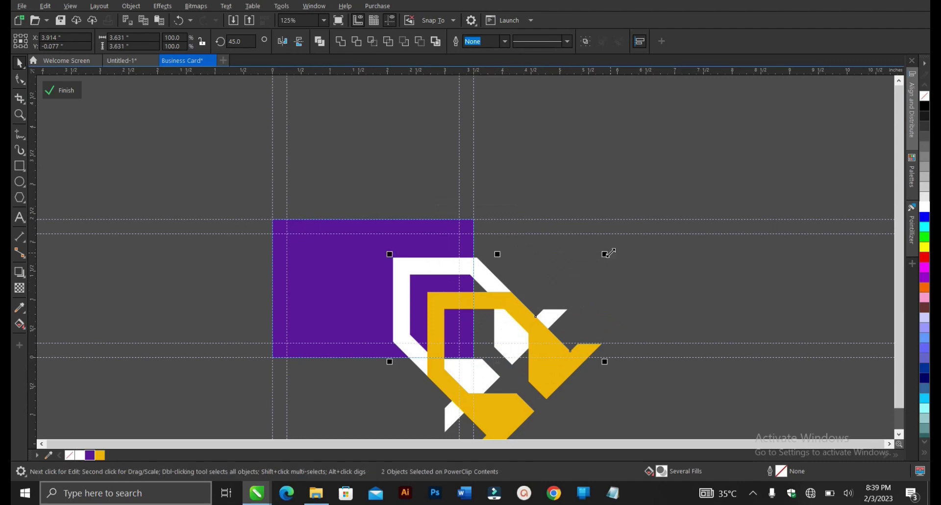
left_click_drag(604, 253, 617, 174)
left_click(513, 304)
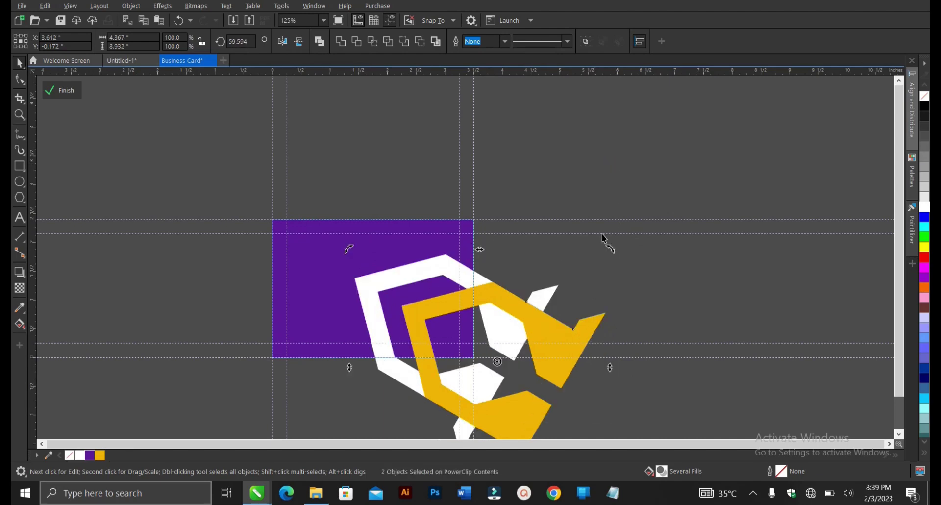
left_click_drag(459, 306, 474, 301)
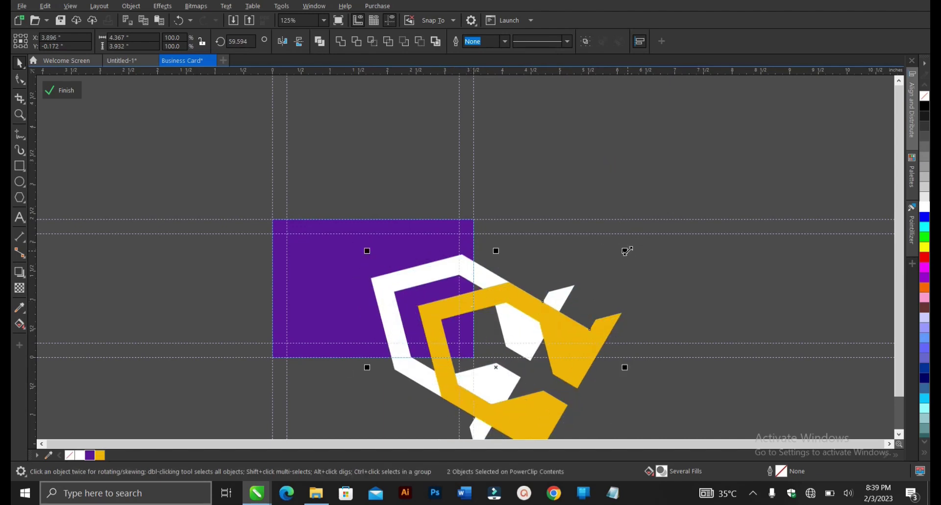
- Enlarge the icon pair to about 5.05 by 4.55 inches centred at X 4.27, and finish editing the PowerClip contents
left_click_drag(625, 251, 650, 234)
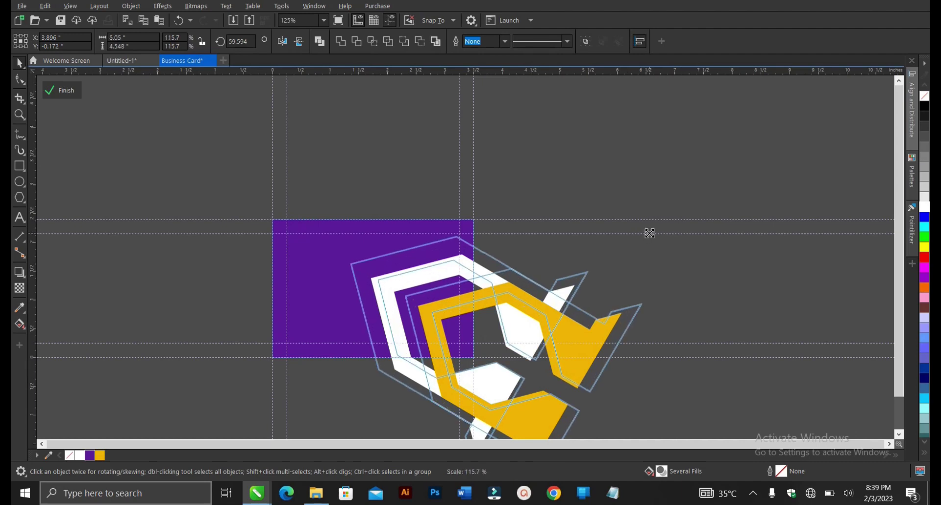
key("Escape")
left_click_drag(477, 290, 495, 295)
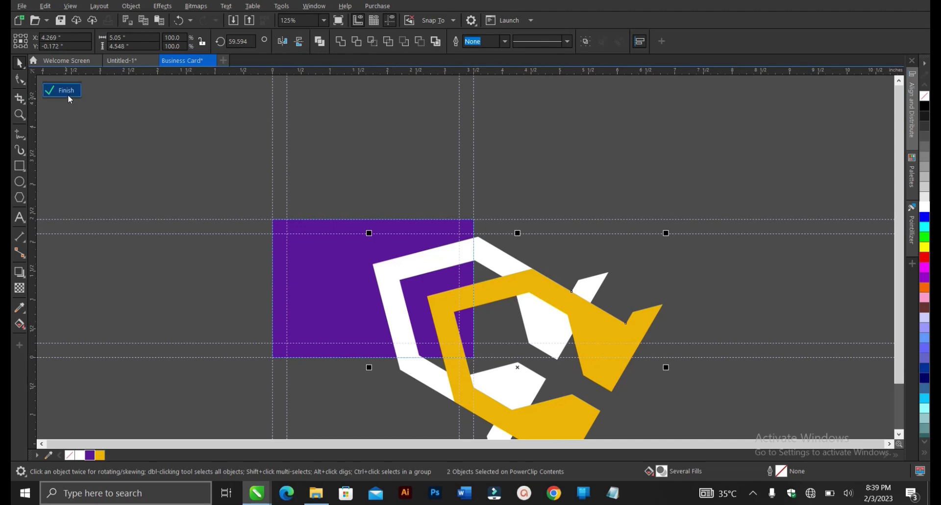
left_click(220, 301, "ctrl")
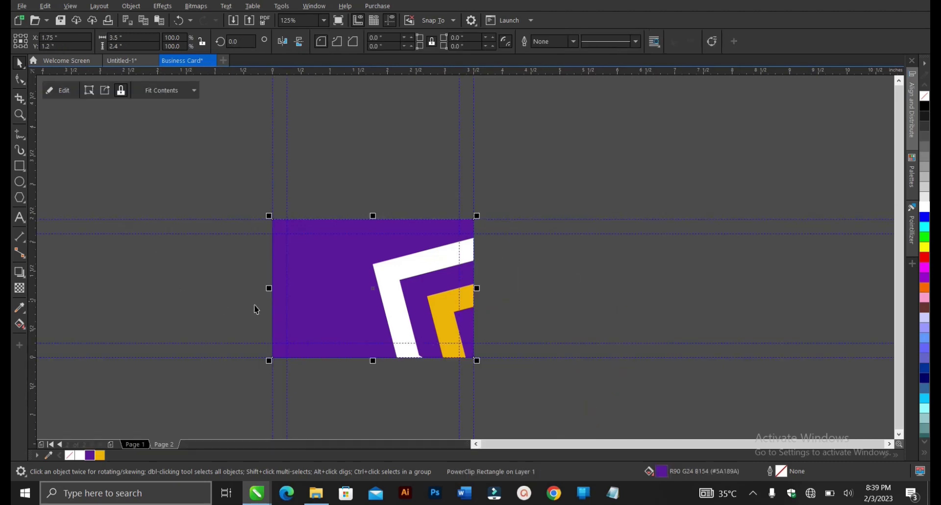
left_click(526, 322)
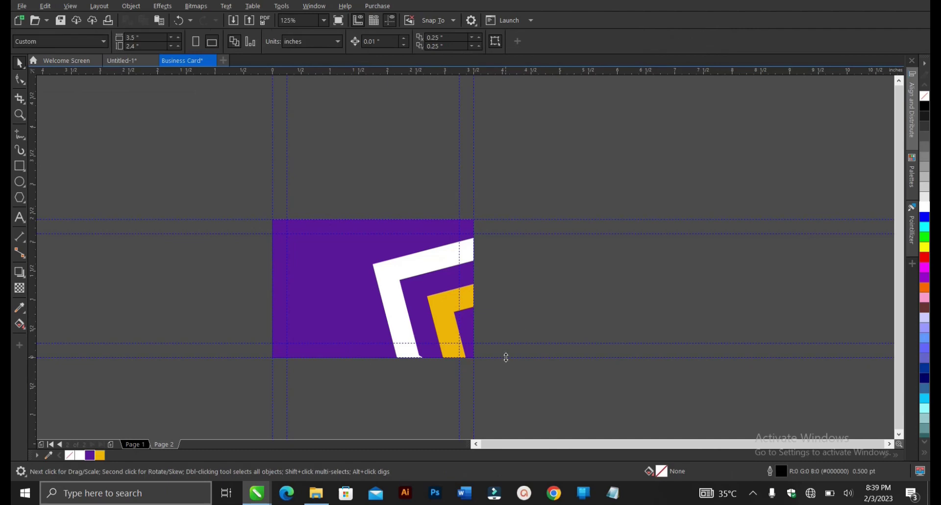
- Copy the contact details group from page 2 of the Untitled-1 document and paste it onto the purple side in Business Card
left_click(135, 61)
left_click(466, 243)
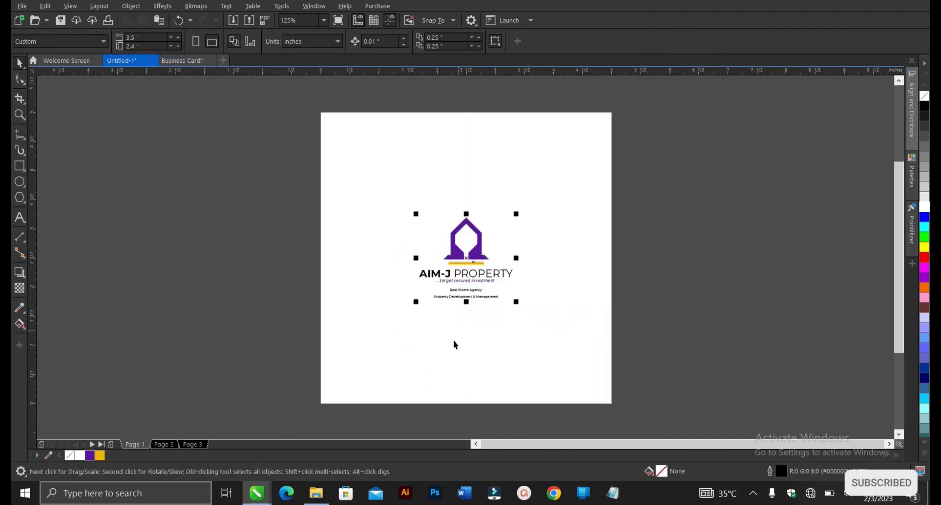
left_click(165, 446)
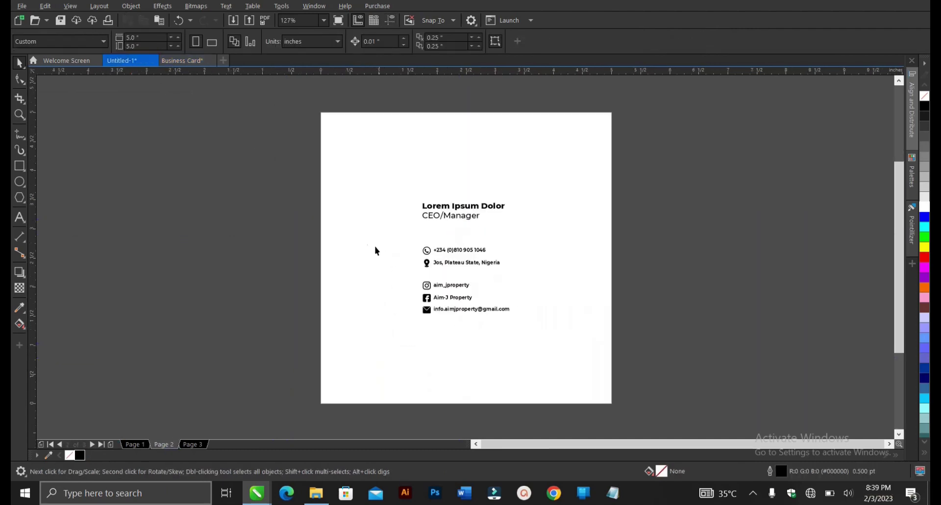
left_click_drag(301, 195, 577, 353)
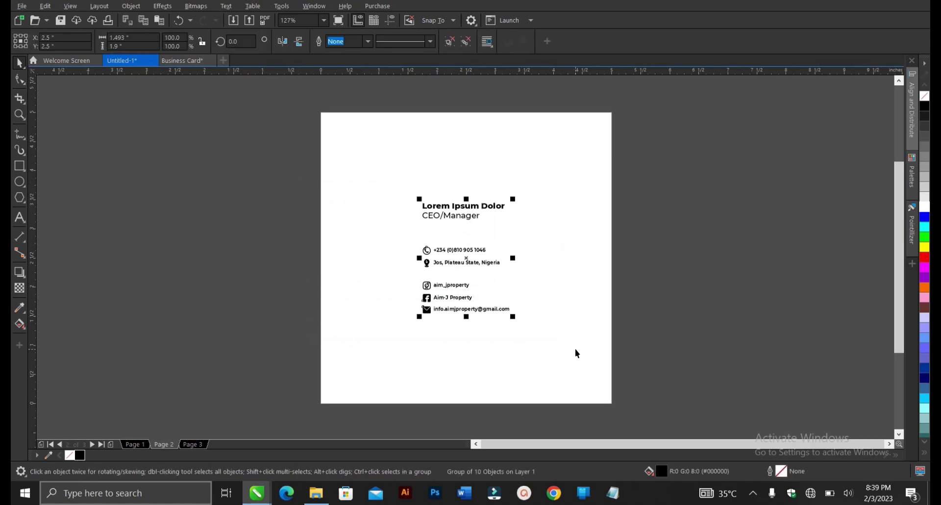
left_click(180, 60)
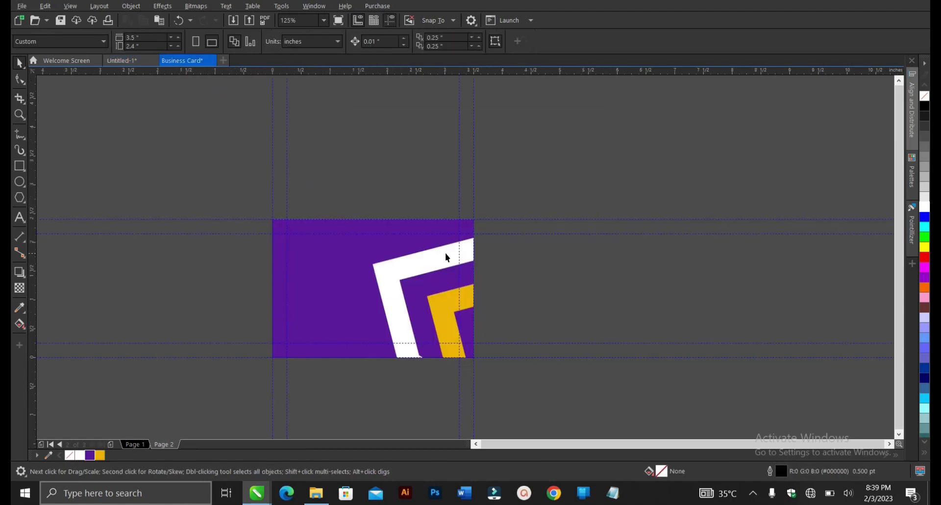
key("ctrl+v")
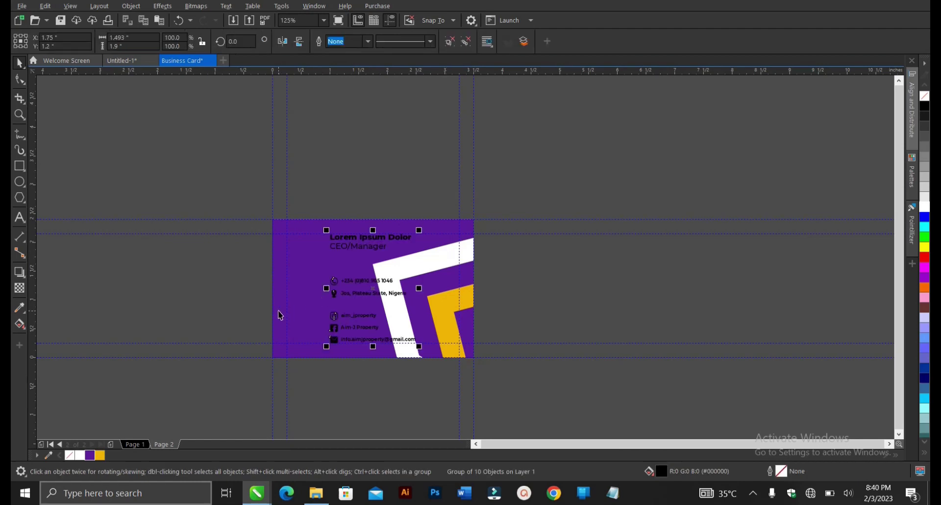
- Shift the contact details group horizontally to X 1.108 inches and fill it white
scroll(280, 315, "up", 2)
left_click_drag(465, 268, 394, 263)
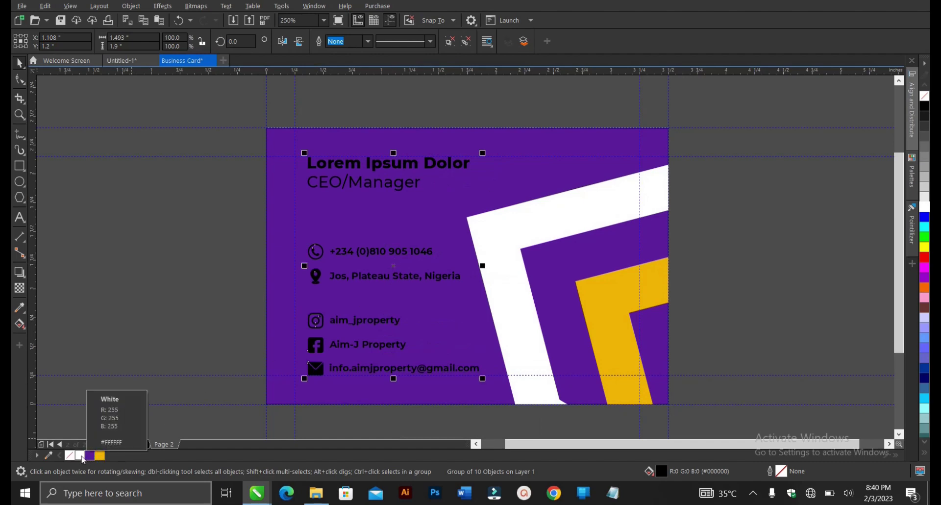
left_click(79, 455)
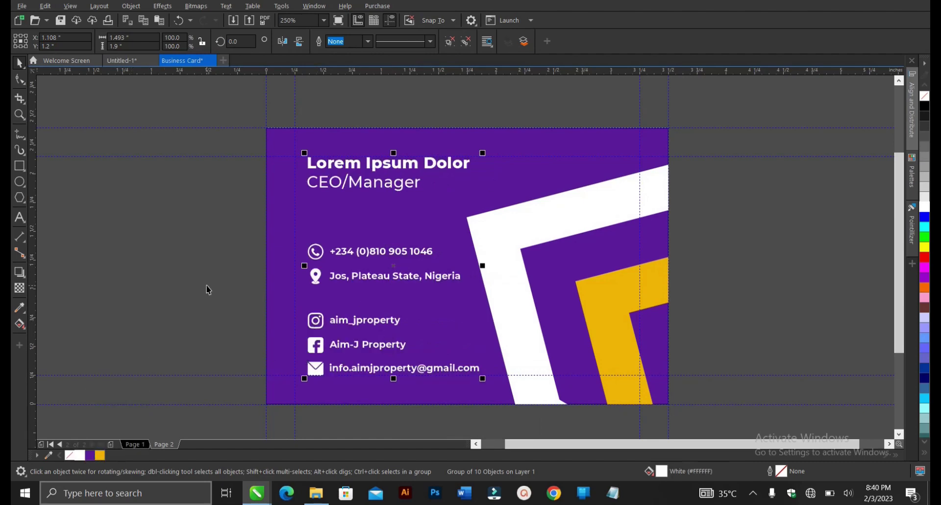
scroll(369, 162, "up", 2)
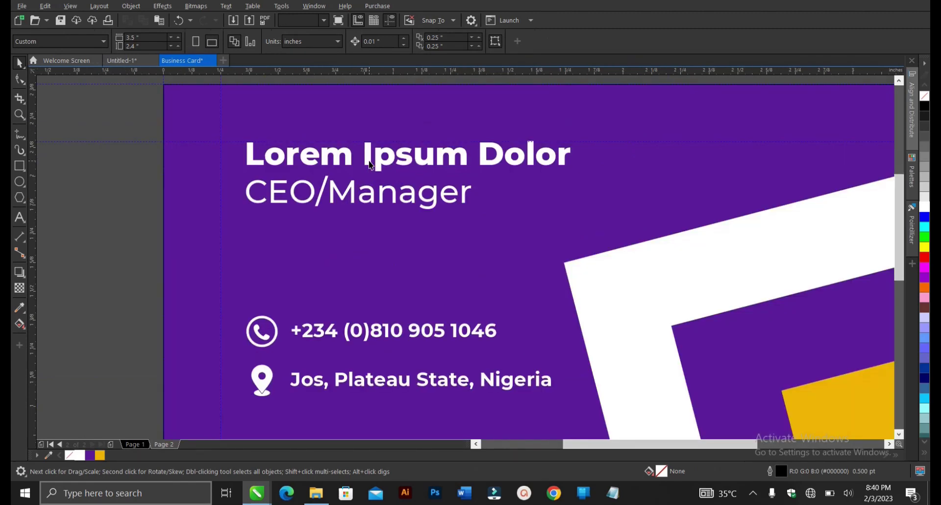
scroll(369, 162, "down", 2)
- Delete the outlined purple rectangle inside the card's PowerClip and finish editing the contents
left_click(520, 152)
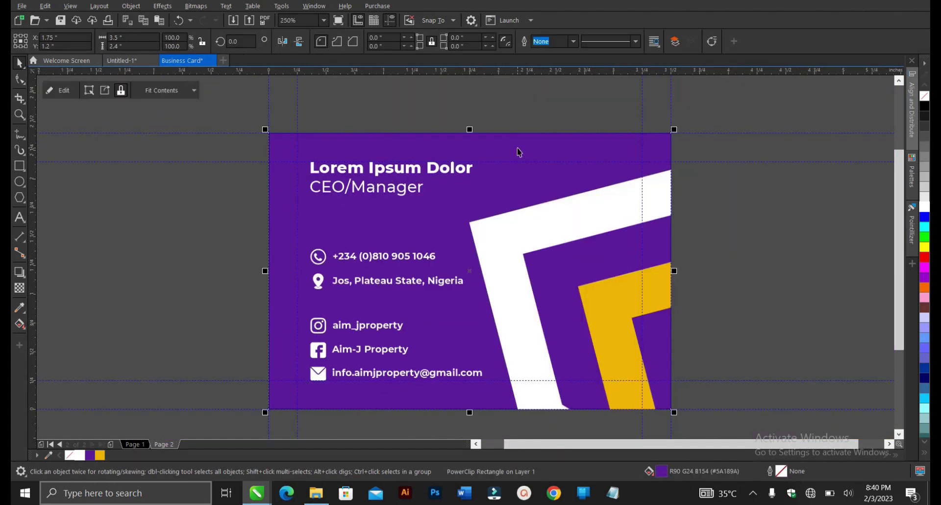
scroll(503, 142, "up", 2)
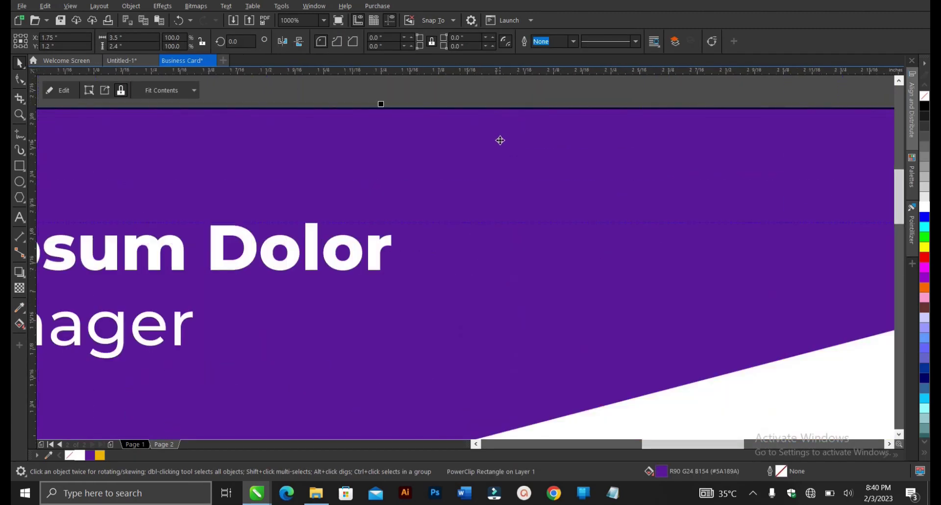
left_click(60, 91)
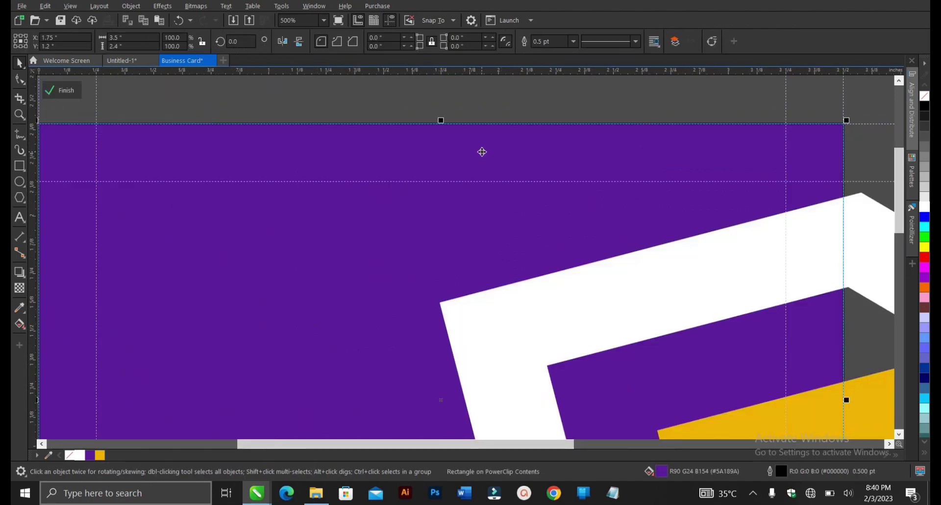
key("Delete")
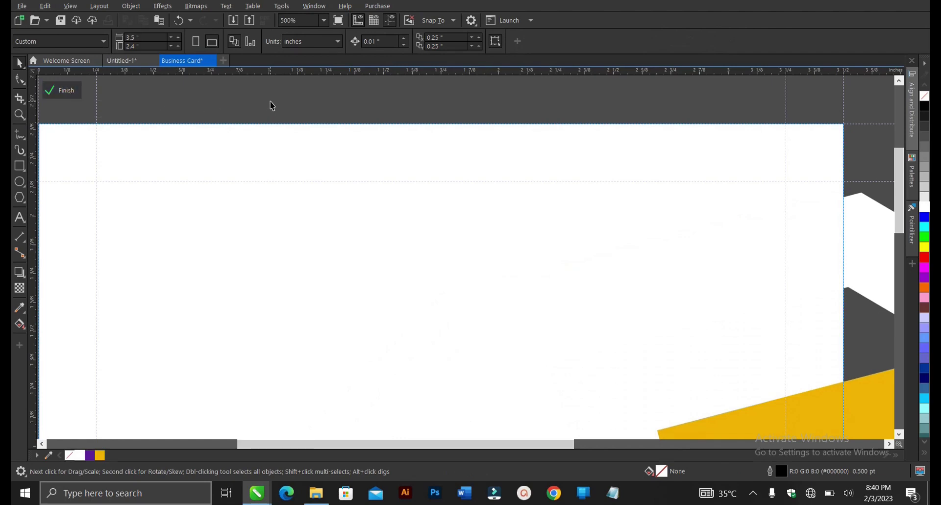
key("ctrl+z")
scroll(489, 221, "down", 1)
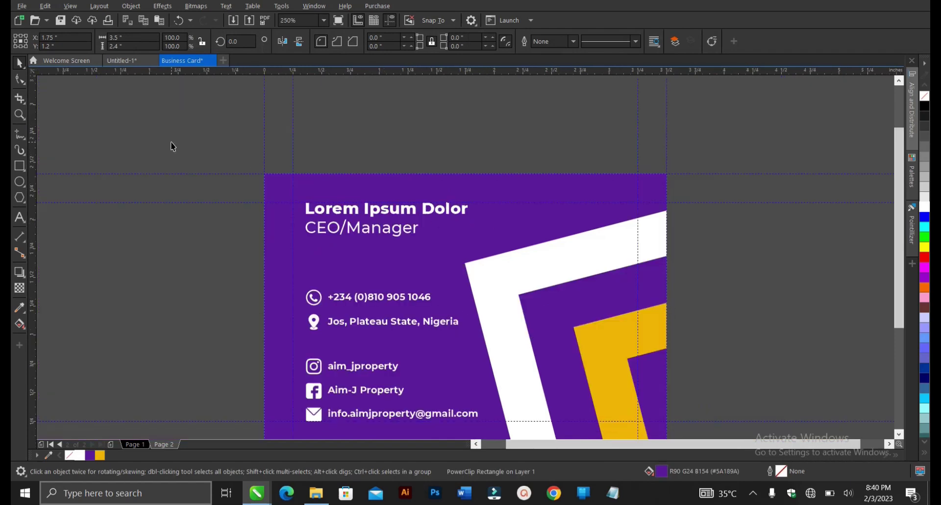
- Ungroup the contact details into separate text and icon objects
left_click_drag(172, 146, 500, 253)
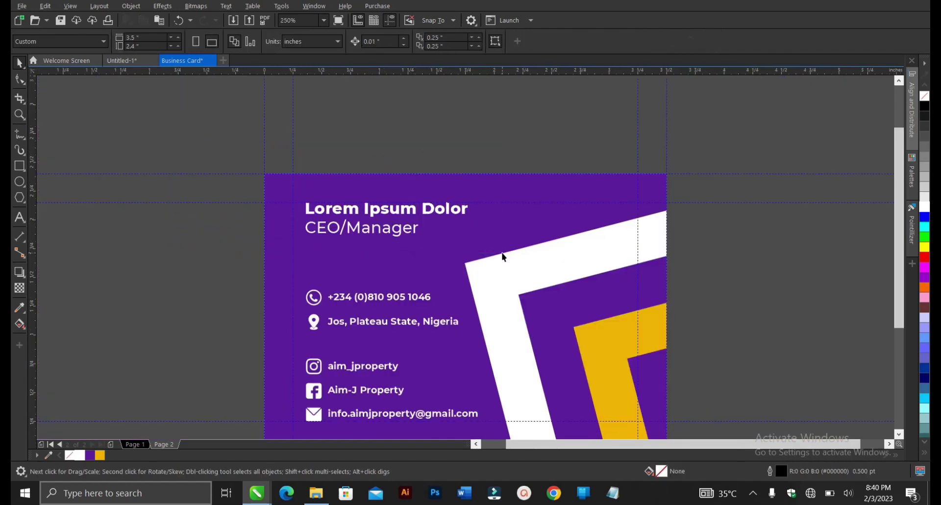
left_click(396, 236)
scroll(478, 144, "down", 1)
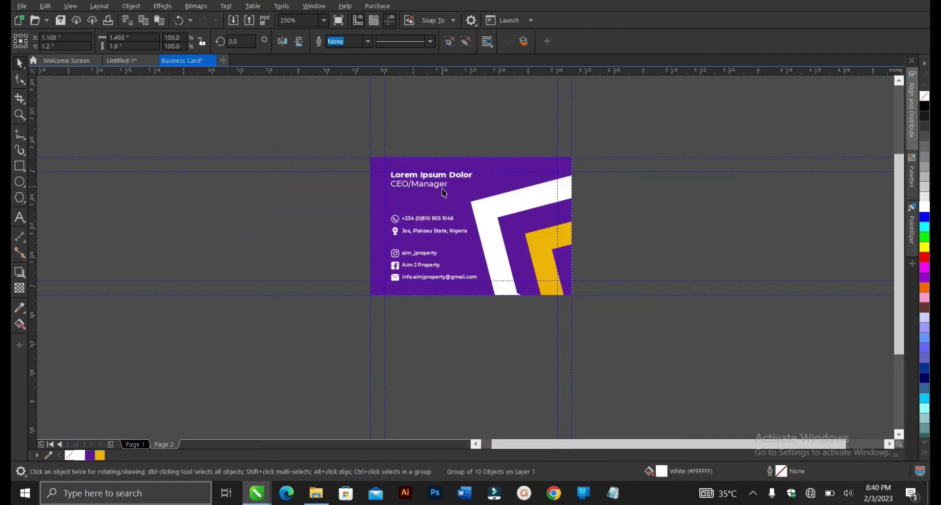
scroll(444, 190, "up", 1)
left_click(224, 125)
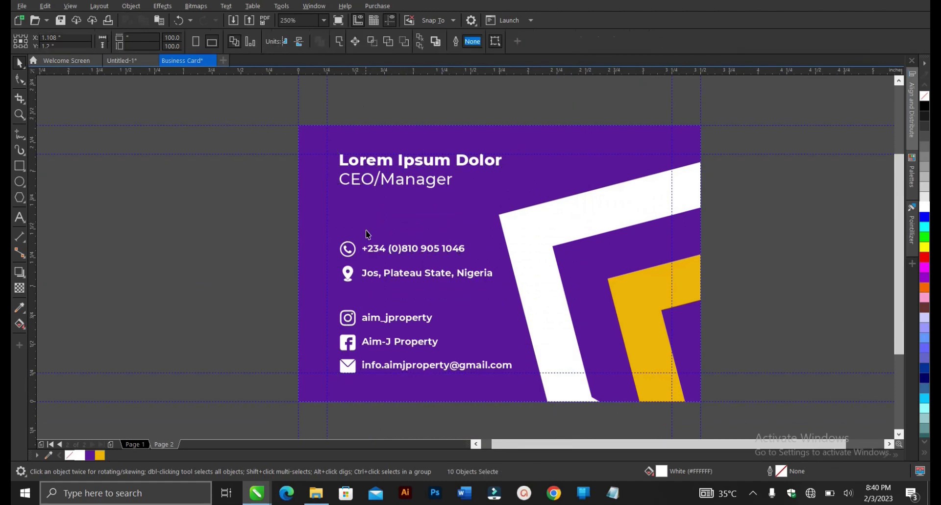
- Check the fonts and sizes used for the phone number, the name line and the job title line
left_click(378, 249, "ctrl")
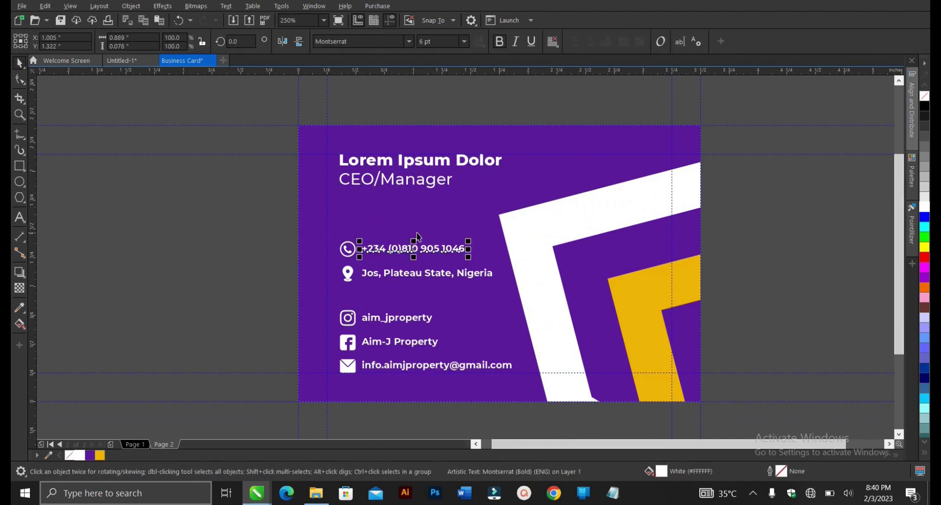
left_click(434, 170, "ctrl")
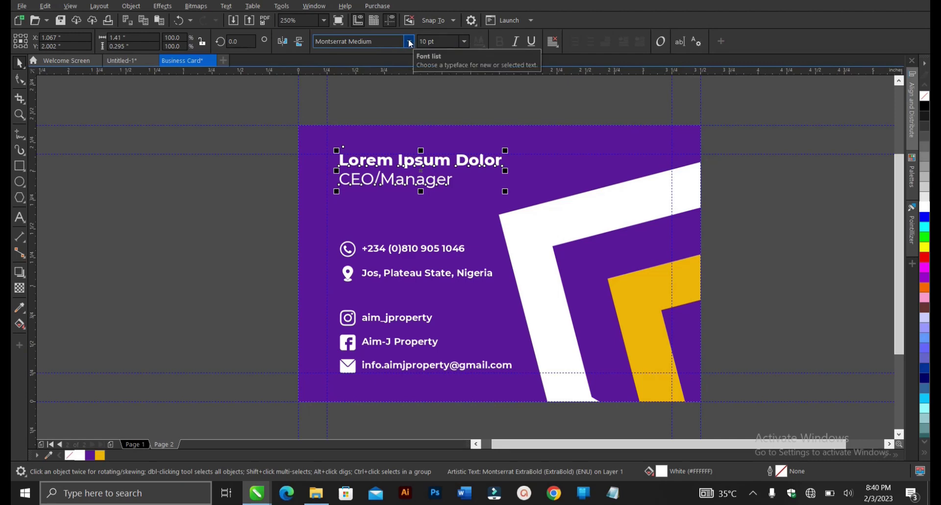
scroll(397, 132, "up", 2)
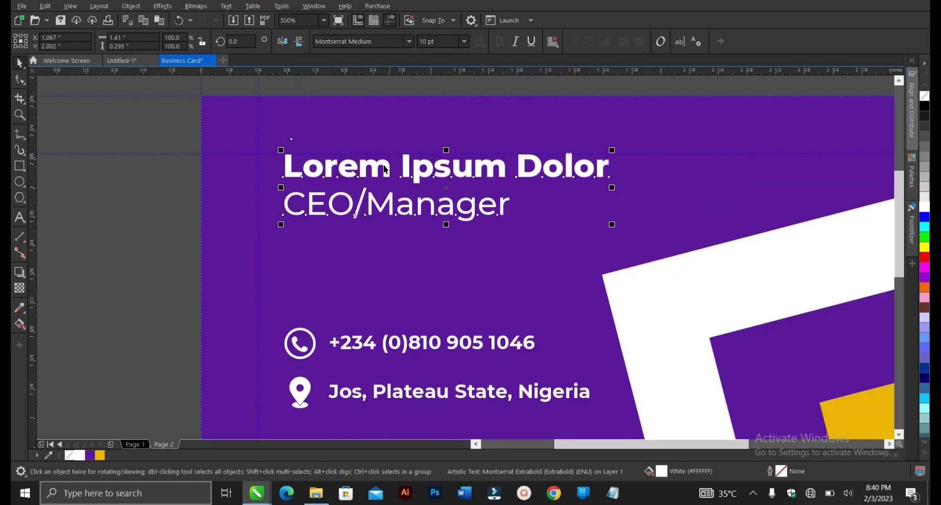
left_click(19, 218)
left_click(324, 166)
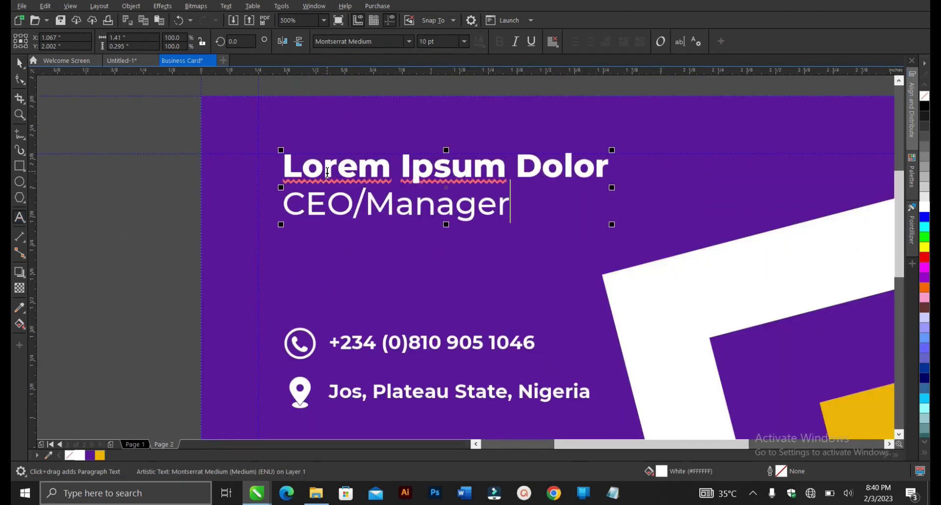
left_click_drag(324, 167, 358, 166)
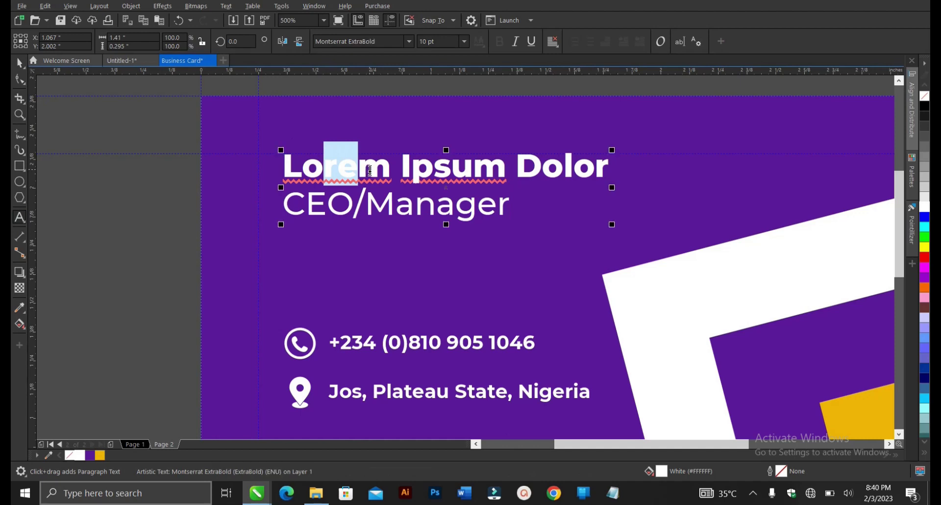
left_click(290, 204)
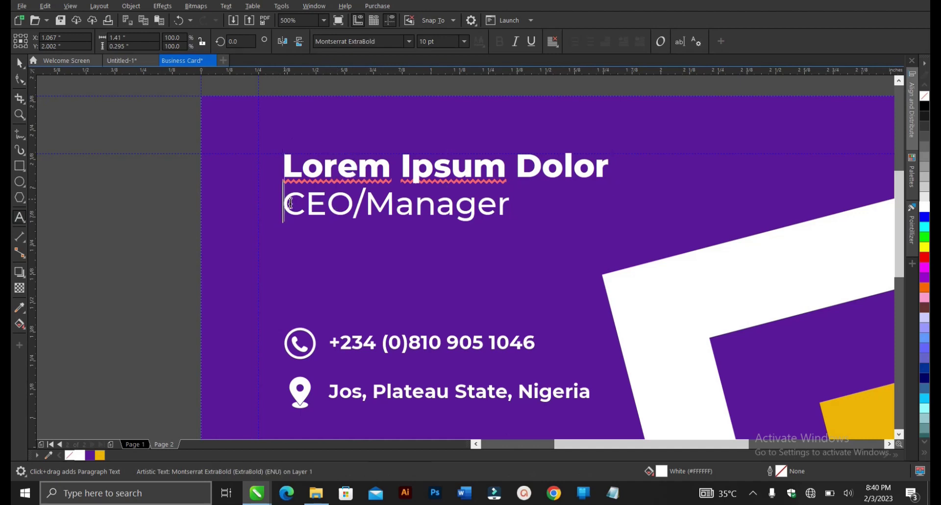
left_click_drag(290, 204, 396, 205)
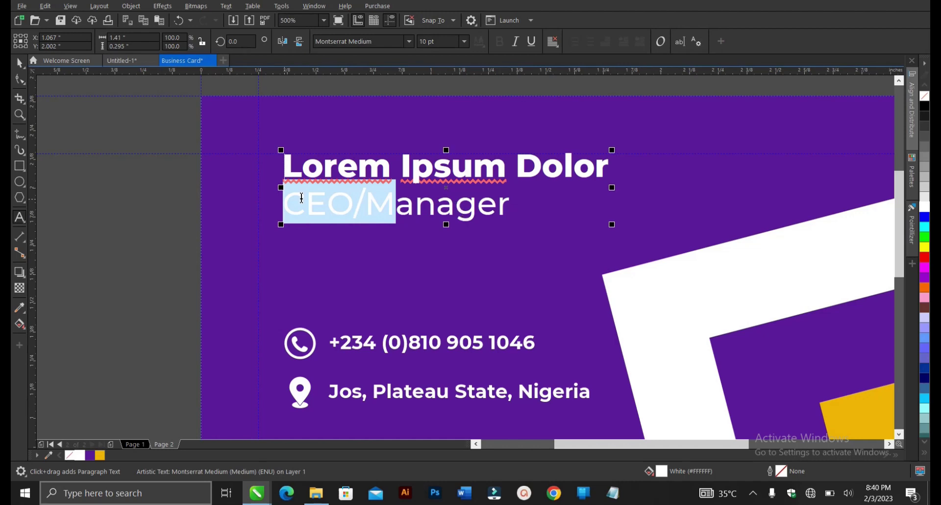
left_click(19, 63)
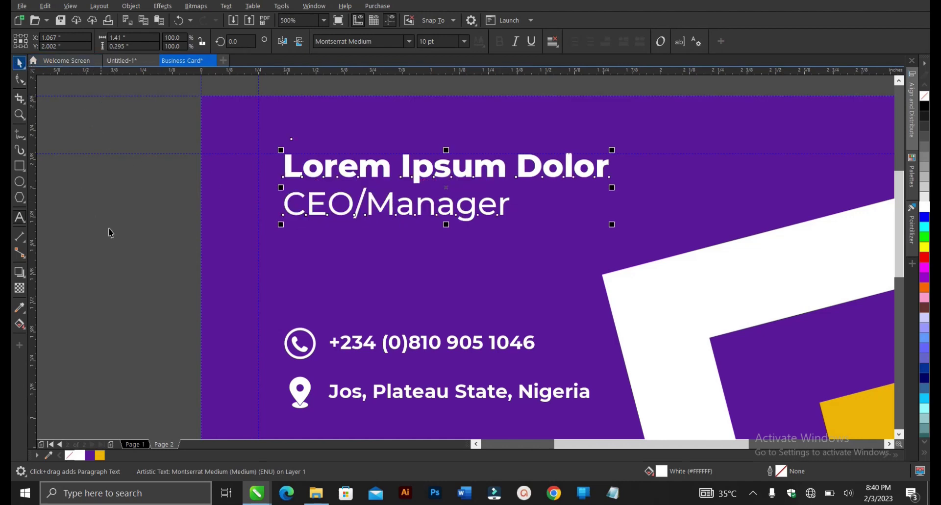
key("Escape")
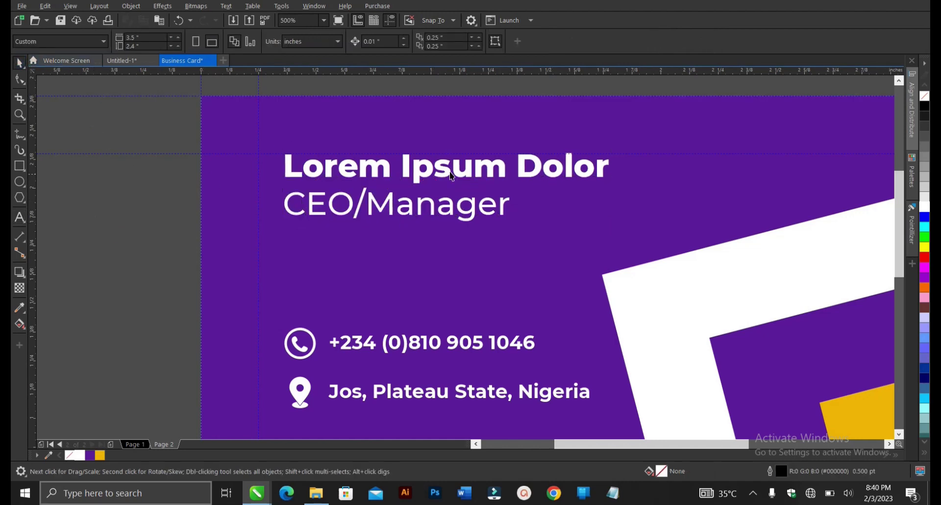
left_click(418, 173)
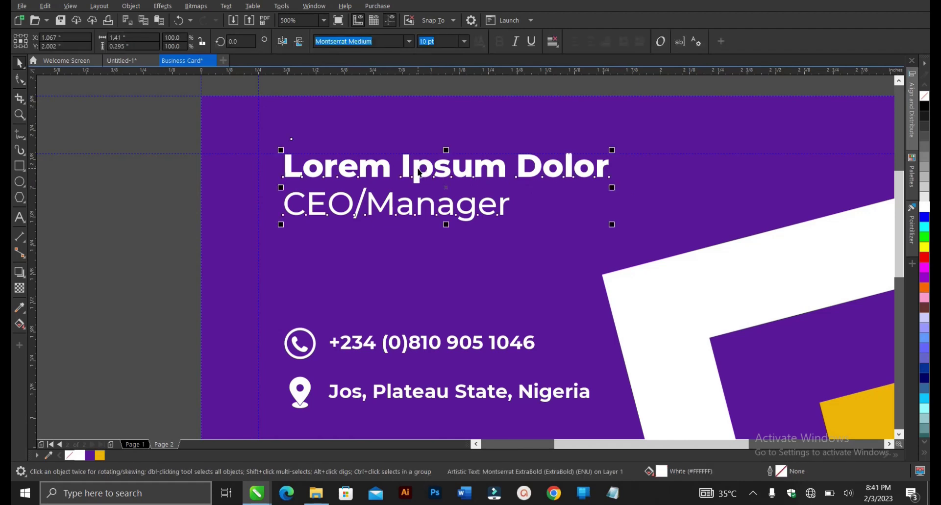
- Move all contact texts and icons together horizontally to X 1.026 inches
scroll(419, 173, "down", 2)
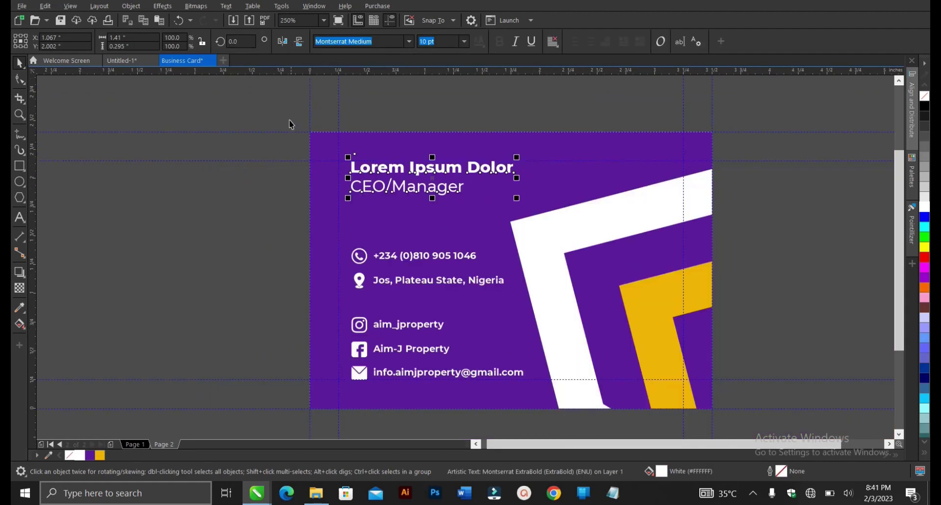
left_click_drag(287, 127, 550, 403)
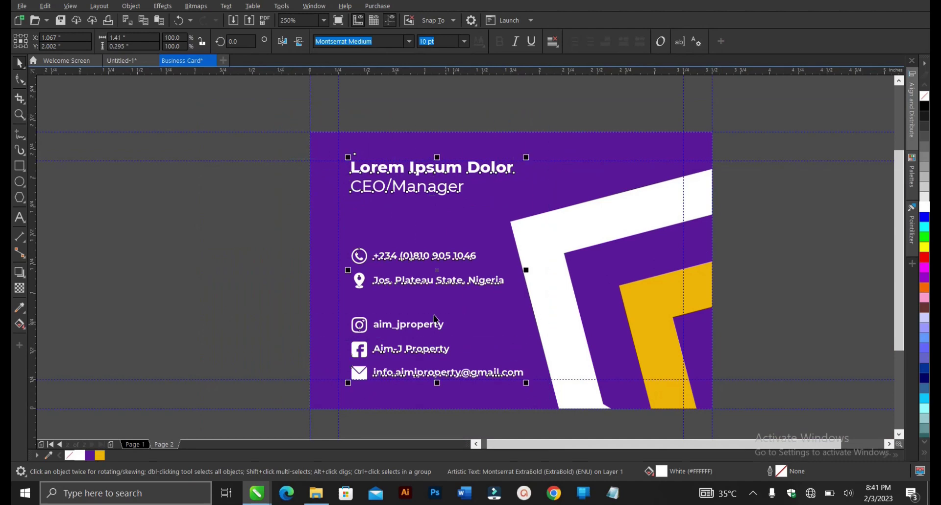
left_click_drag(424, 278, 417, 278)
- Check the envelope icon's lower edge against the horizontal margin guideline at Y 0.25 inches
scroll(364, 384, "up", 4)
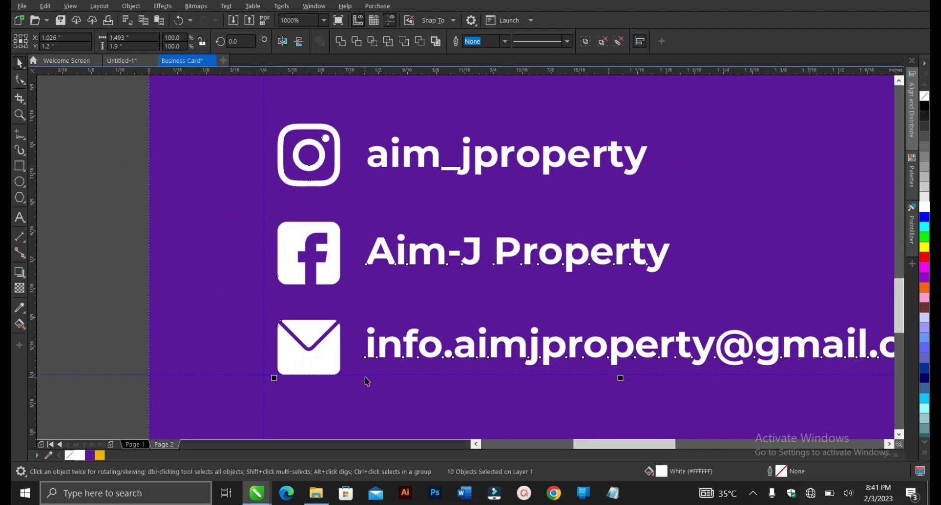
left_click(146, 311)
scroll(434, 376, "down", 2)
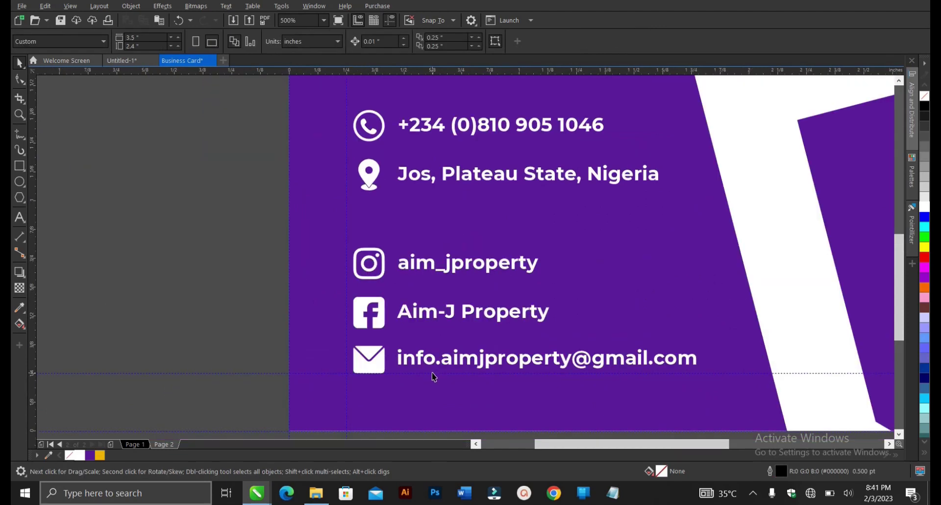
scroll(434, 380, "up", 4)
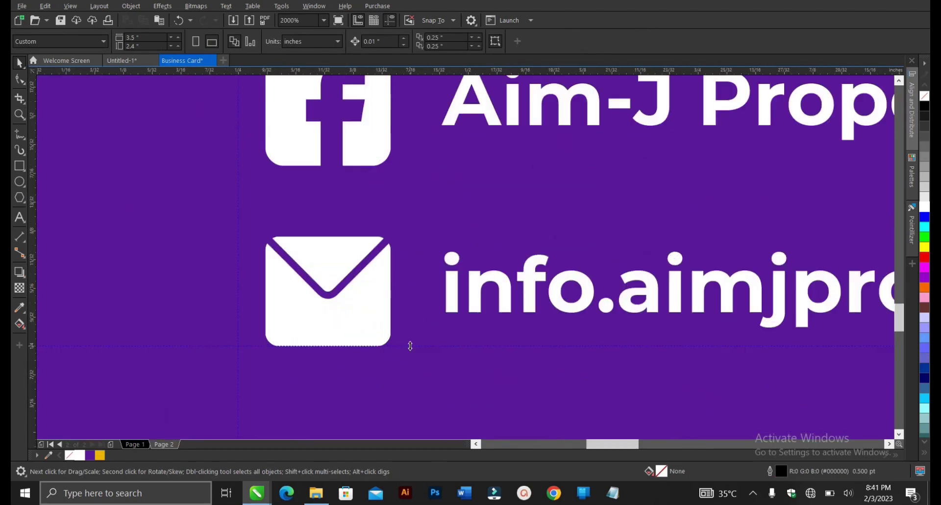
left_click(410, 346)
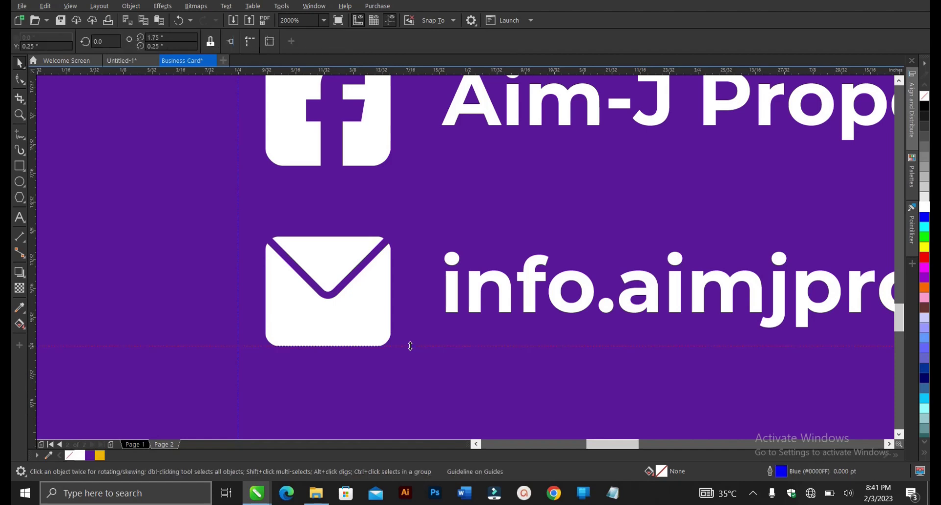
scroll(411, 346, "down", 5)
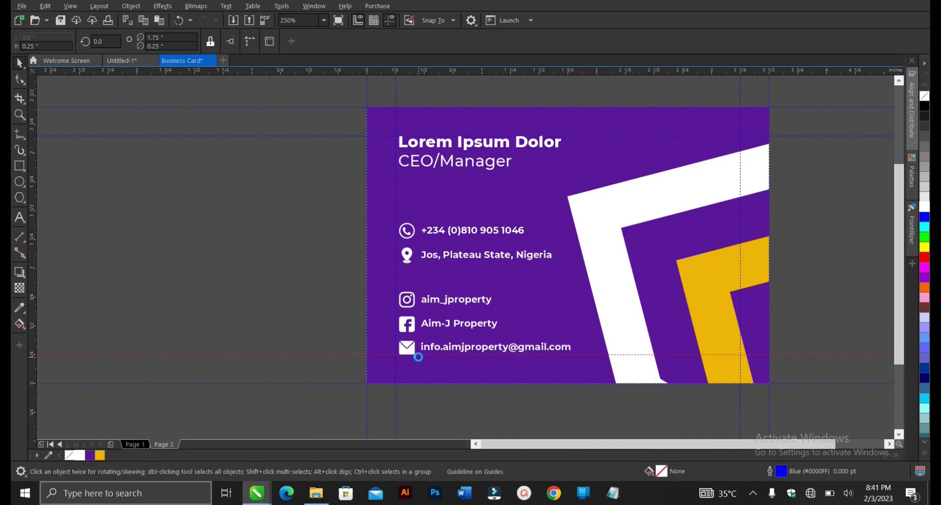
- Move all contact texts and icons together to X 0.997 inches, placing their left edge on the left vertical margin guideline
left_click_drag(336, 128, 612, 390)
scroll(459, 369, "up", 5)
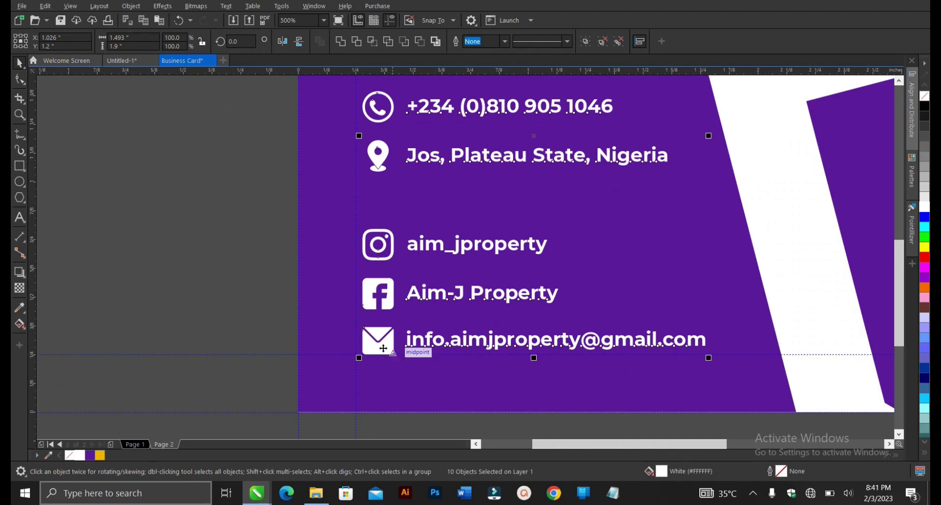
scroll(274, 361, "up", 1)
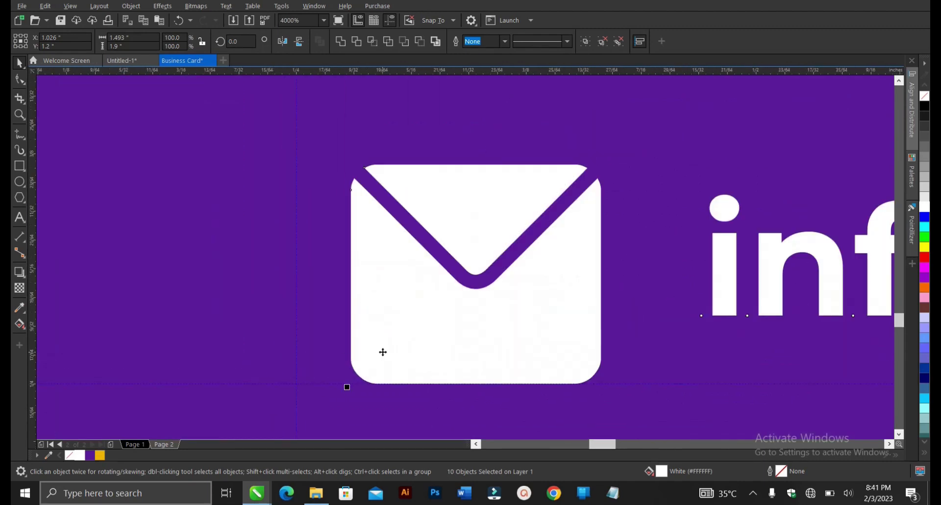
left_click_drag(378, 351, 328, 346)
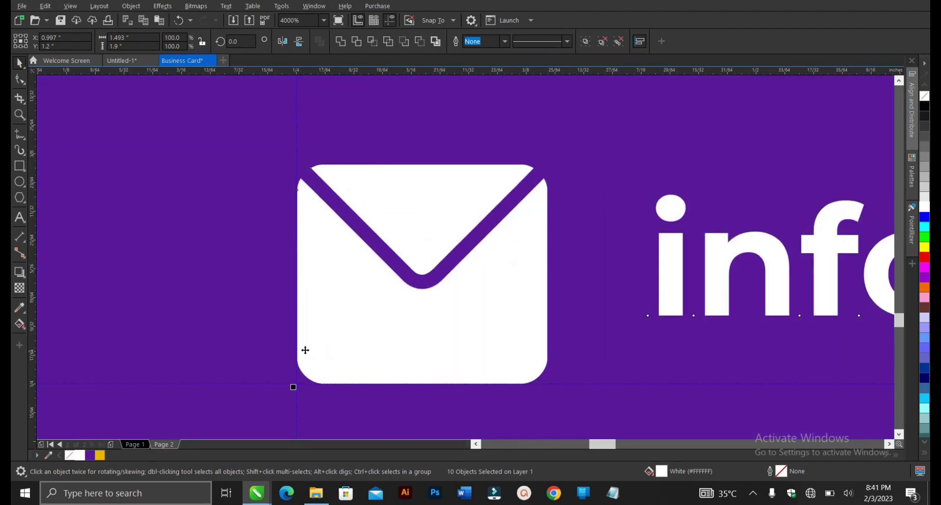
scroll(308, 353, "down", 1)
scroll(308, 353, "down", 4)
left_click(239, 318)
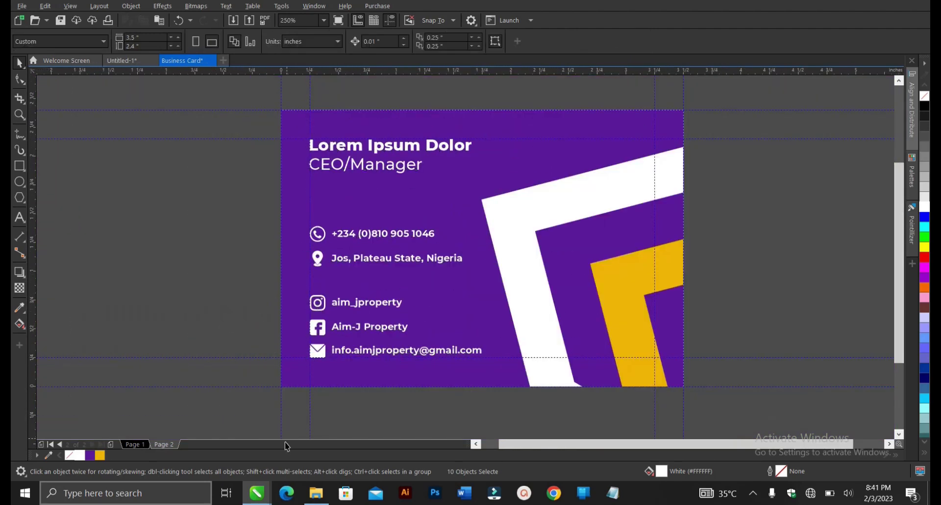
- Review the logo side of the card, return to the contact side and inspect the phone row
left_click(148, 447)
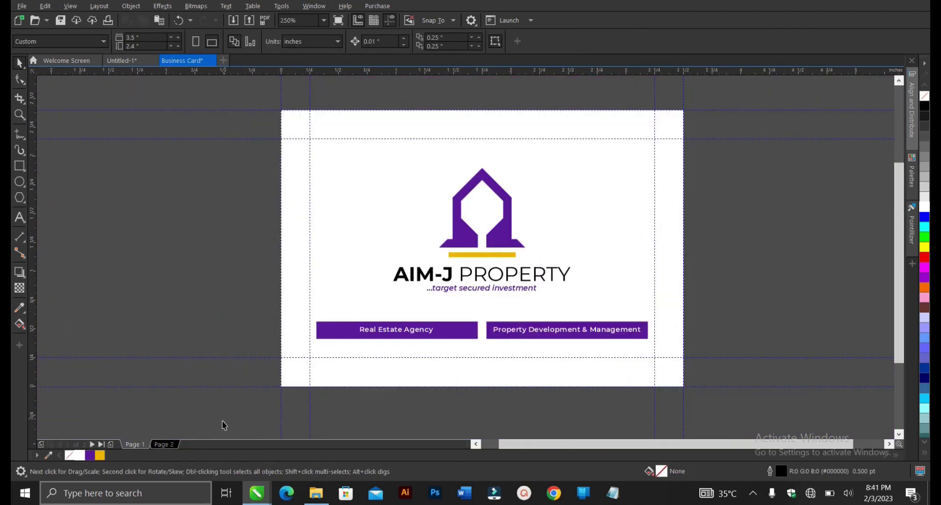
left_click(173, 446)
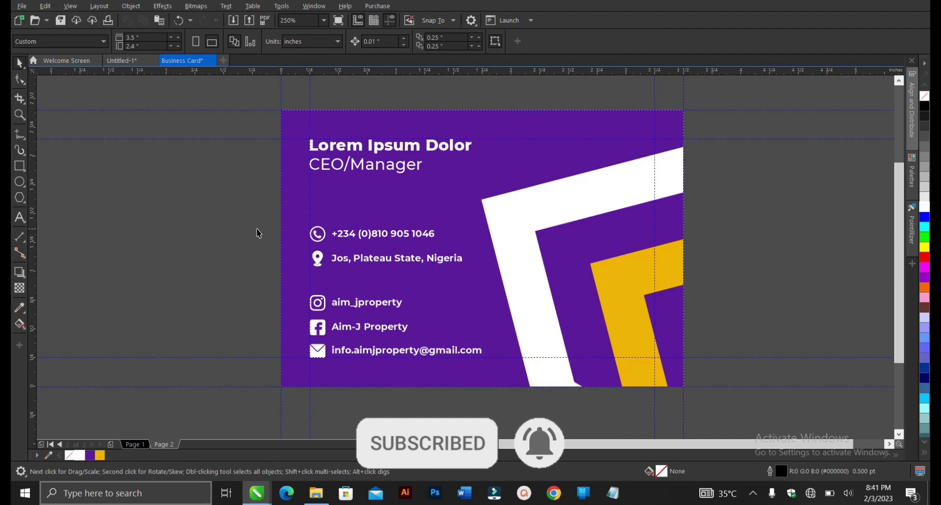
left_click(384, 234)
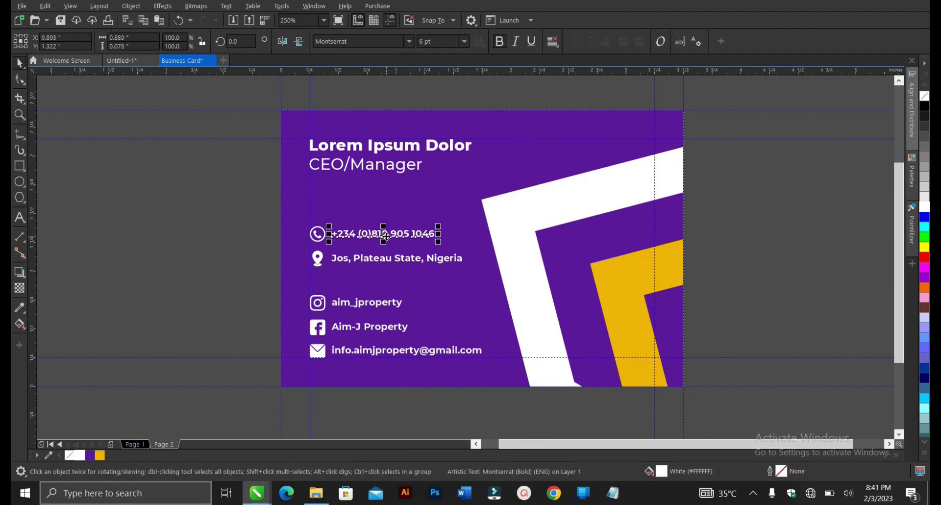
left_click_drag(235, 211, 480, 252)
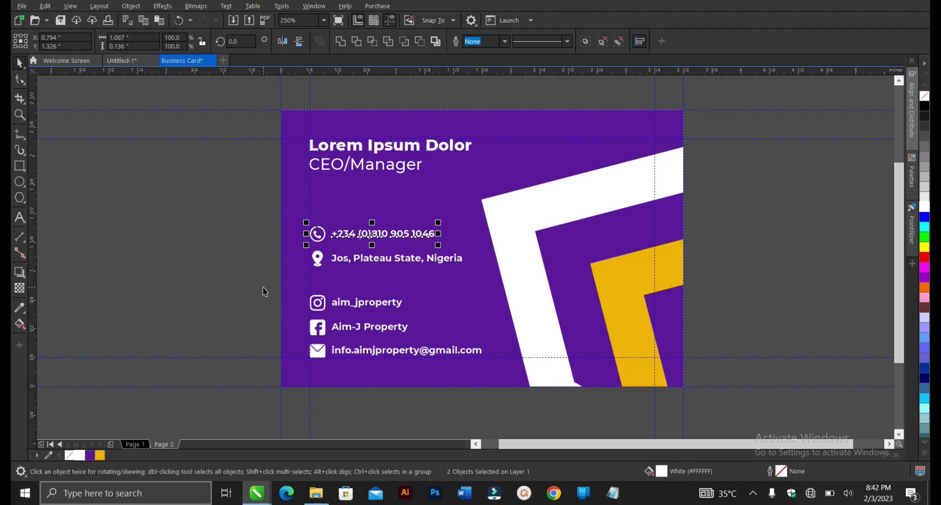
left_click(216, 255)
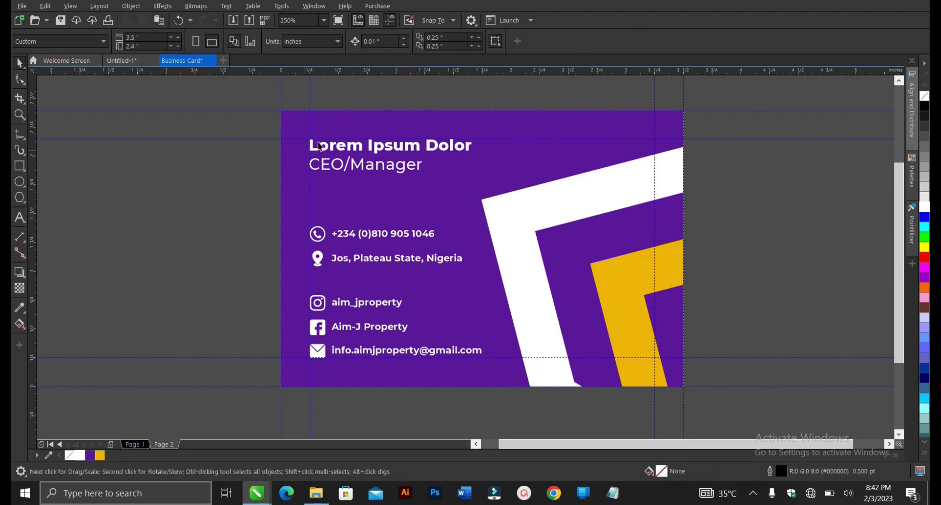
- Move the name and job title text up to Y 2.008 inches, aligned with the upper margin guideline
scroll(343, 129, "up", 2)
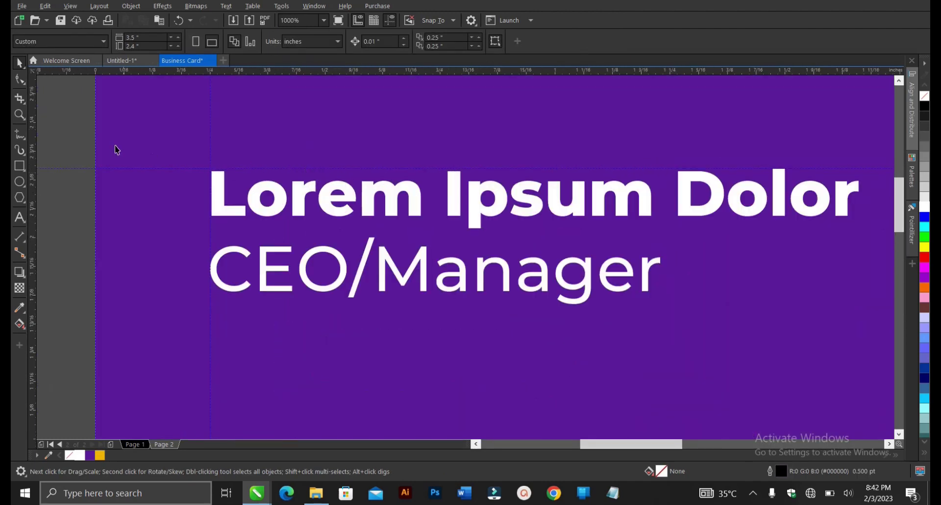
left_click_drag(81, 140, 875, 327)
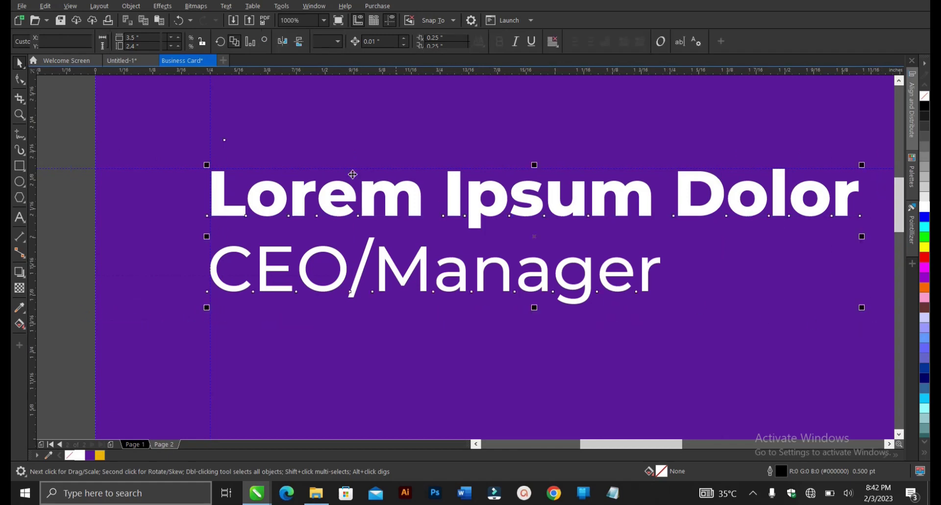
left_click(215, 174)
scroll(221, 176, "up", 1)
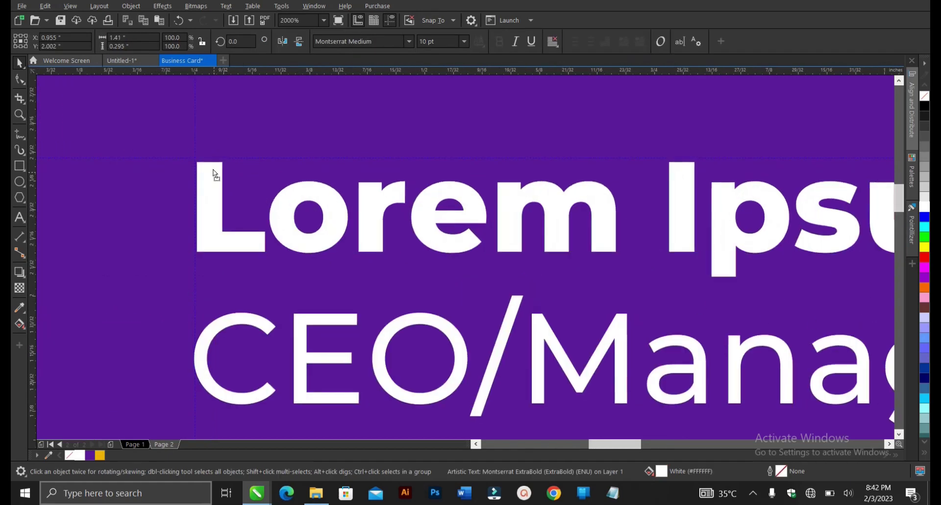
left_click_drag(214, 170, 219, 164)
scroll(218, 164, "down", 3)
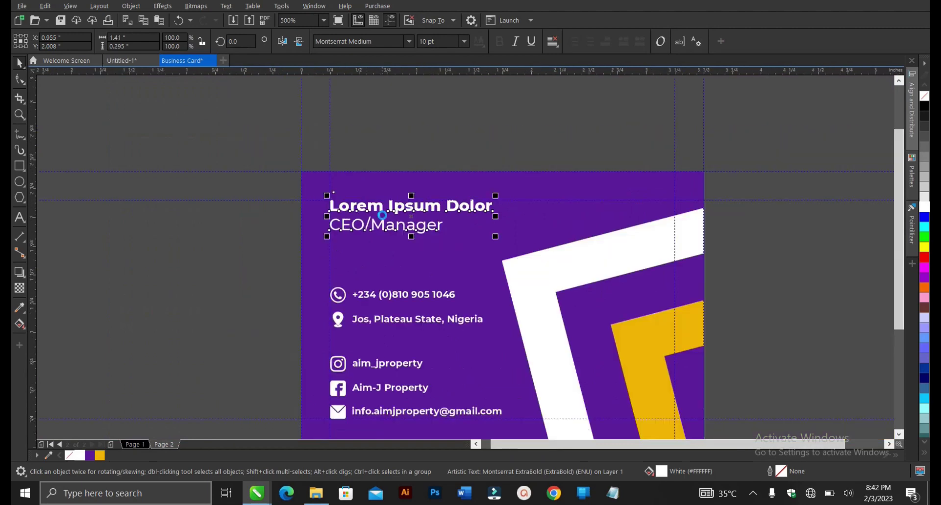
left_click(257, 235)
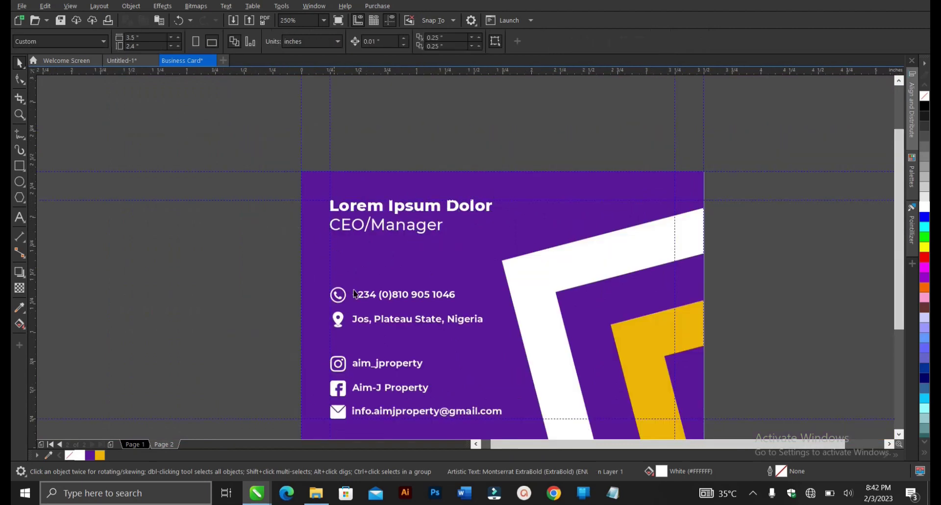
- Ungroup the Instagram icon and its handle into separate objects
left_click(382, 300)
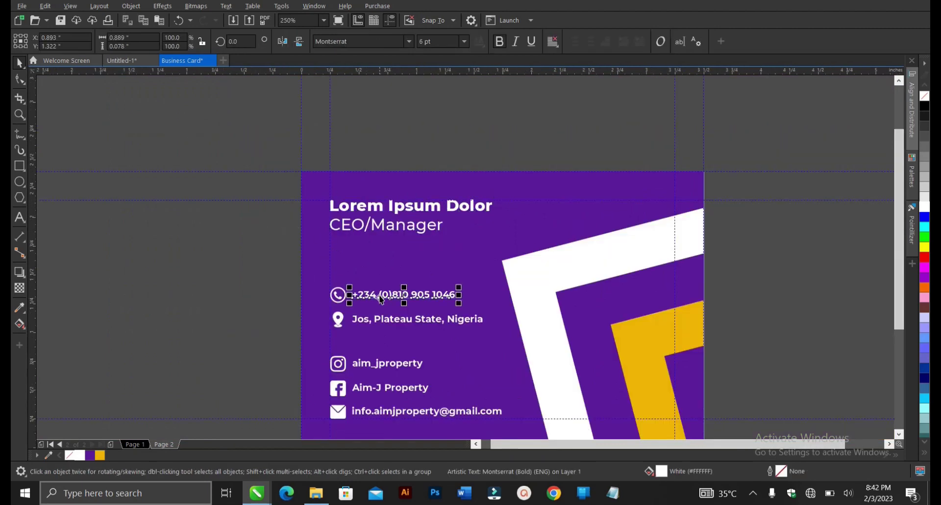
left_click(379, 324, "shift")
left_click(380, 367, "shift")
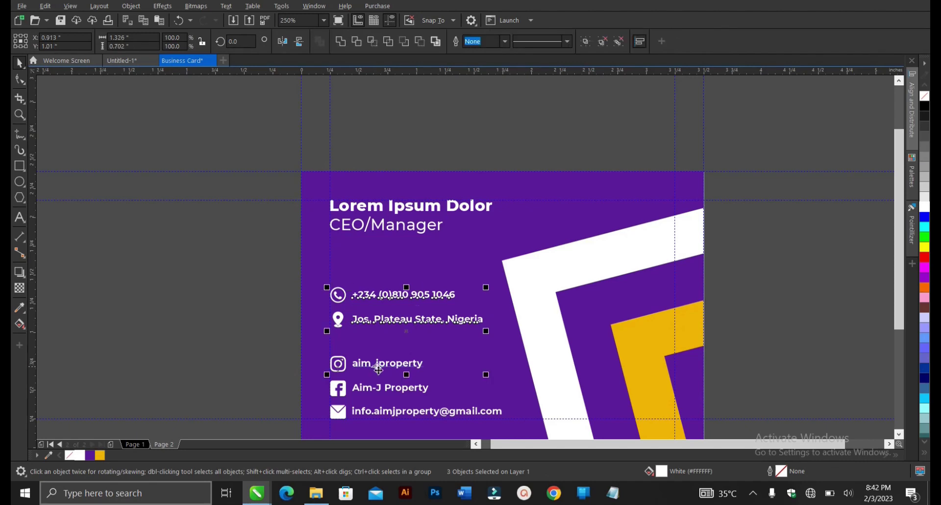
left_click(250, 354)
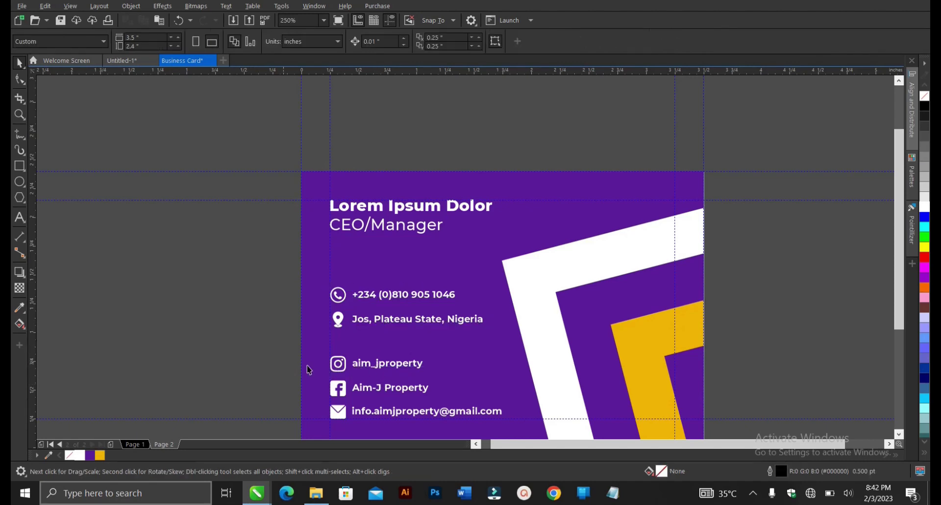
left_click(360, 367)
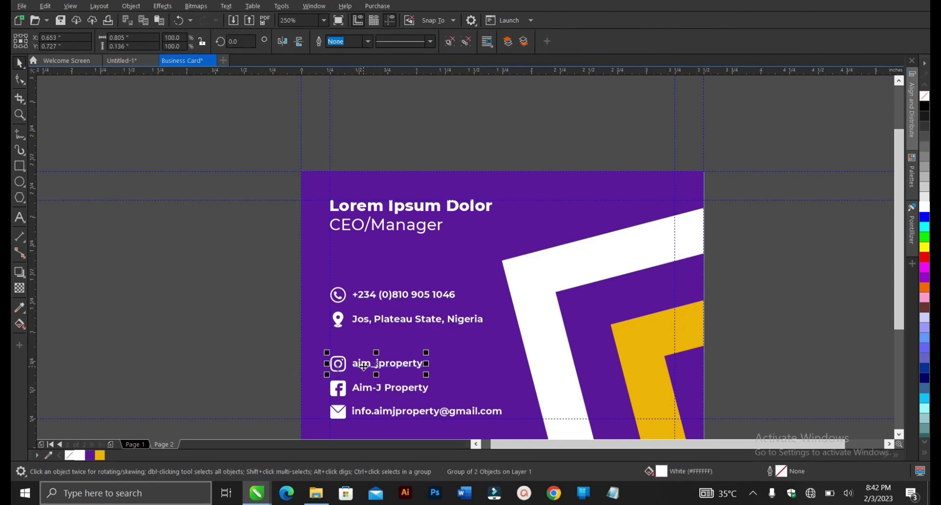
key("ctrl+u")
- Left-align the five contact texts with one another and align the five contact icons on a common vertical centre line
left_click(357, 392)
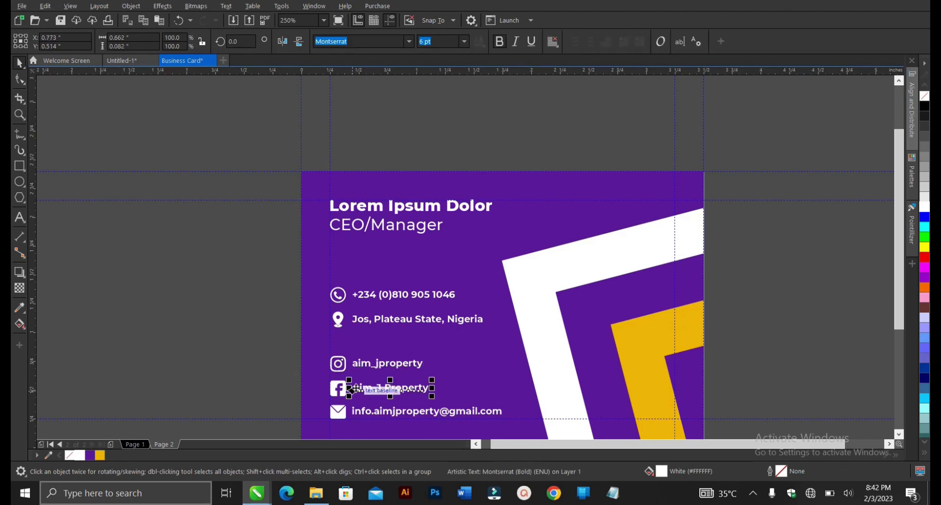
left_click(371, 418)
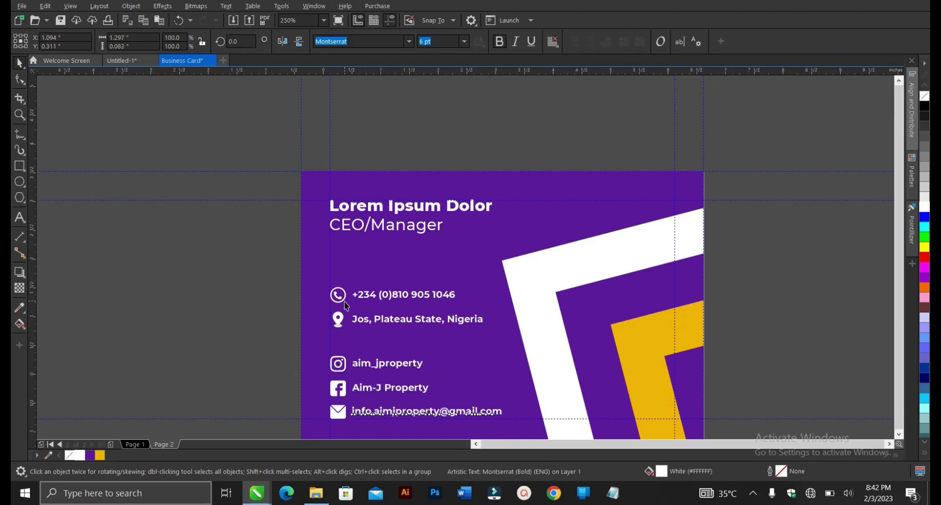
scroll(345, 301, "down", 3)
left_click(306, 295)
left_click_drag(362, 307, 385, 346)
scroll(385, 346, "up", 6)
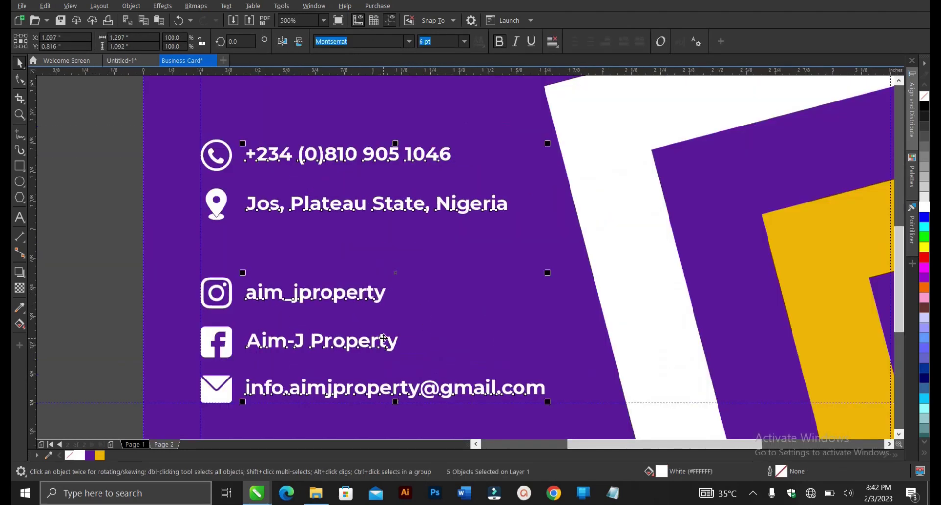
scroll(376, 276, "down", 3)
left_click_drag(237, 186, 316, 371)
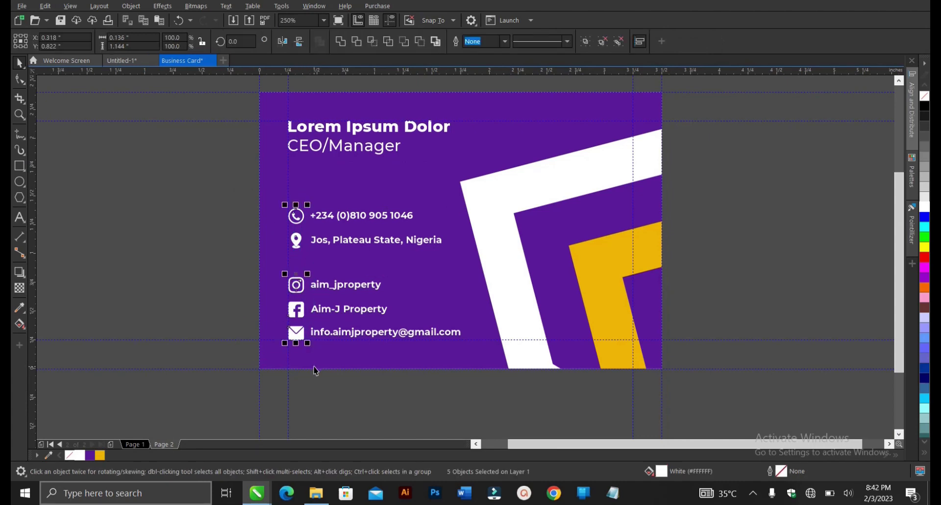
left_click(172, 263)
- Align each text with the middle of its icon in the email, Facebook, Instagram and location rows
left_click_drag(221, 318, 507, 371)
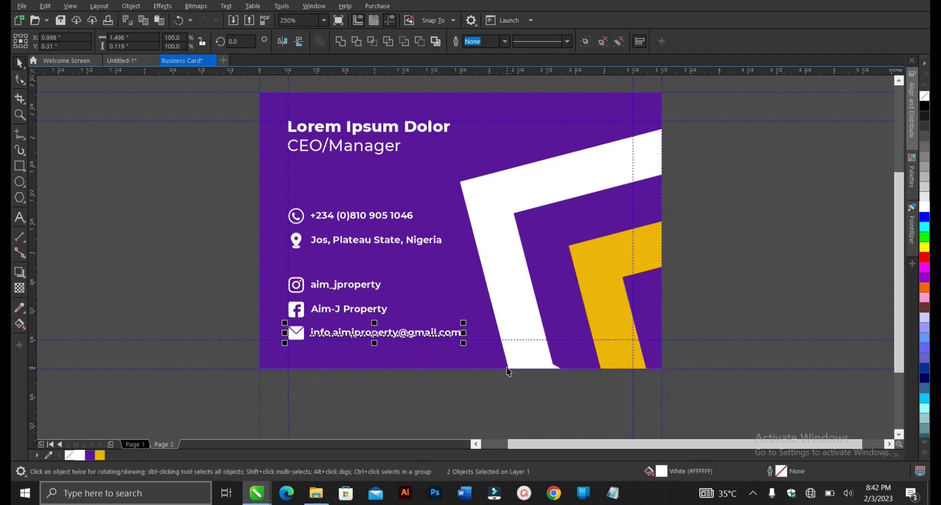
left_click_drag(247, 295, 425, 324)
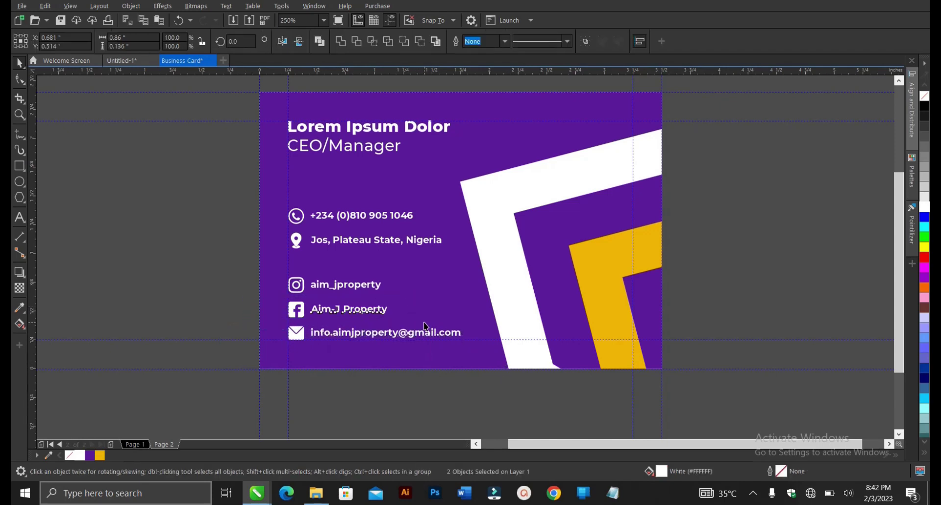
scroll(311, 289, "up", 2)
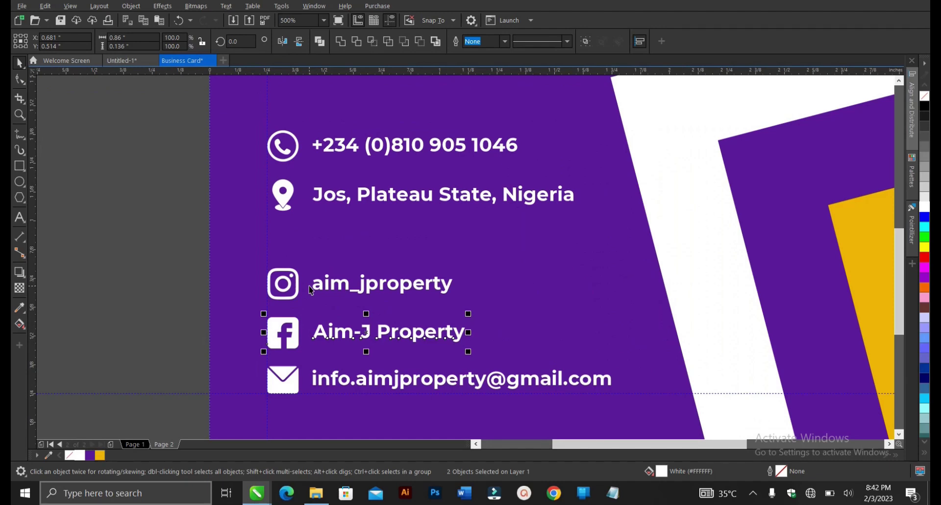
left_click(171, 256)
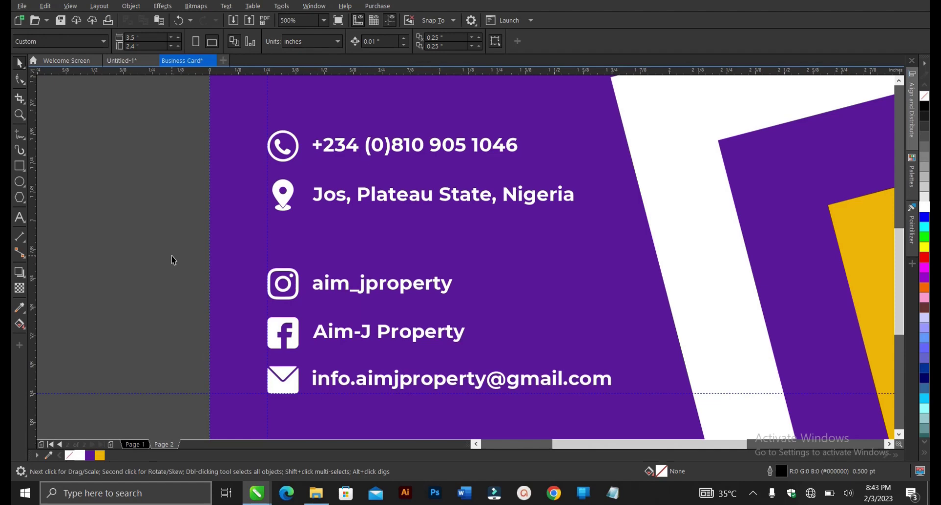
left_click_drag(143, 230, 527, 314)
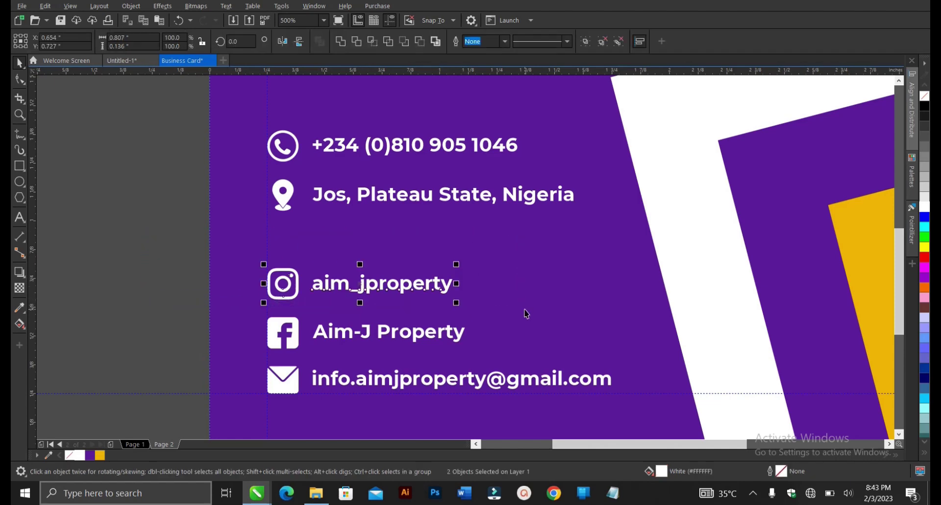
scroll(417, 348, "down", 2)
left_click_drag(286, 266, 497, 296)
- Group the phone, location and Instagram icons each with their own text
left_click_drag(266, 231, 553, 263)
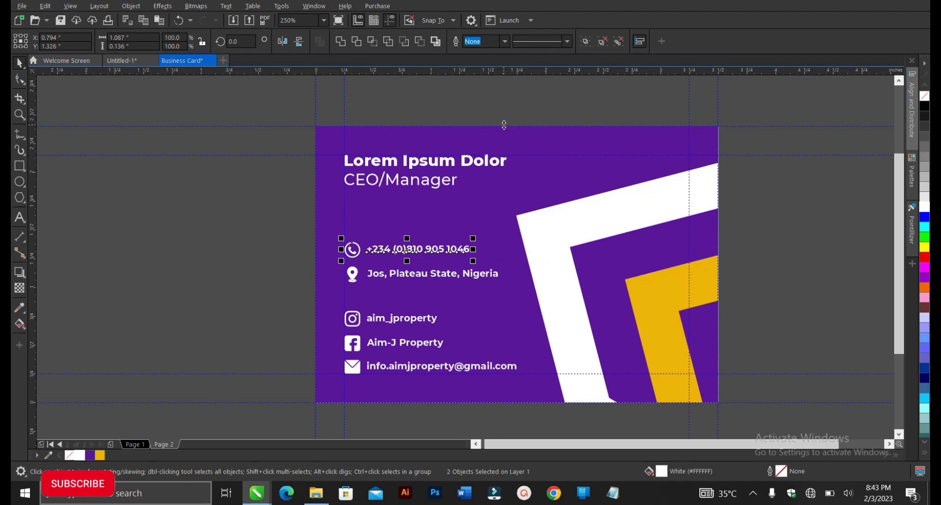
key("ctrl+g")
left_click_drag(288, 266, 523, 294)
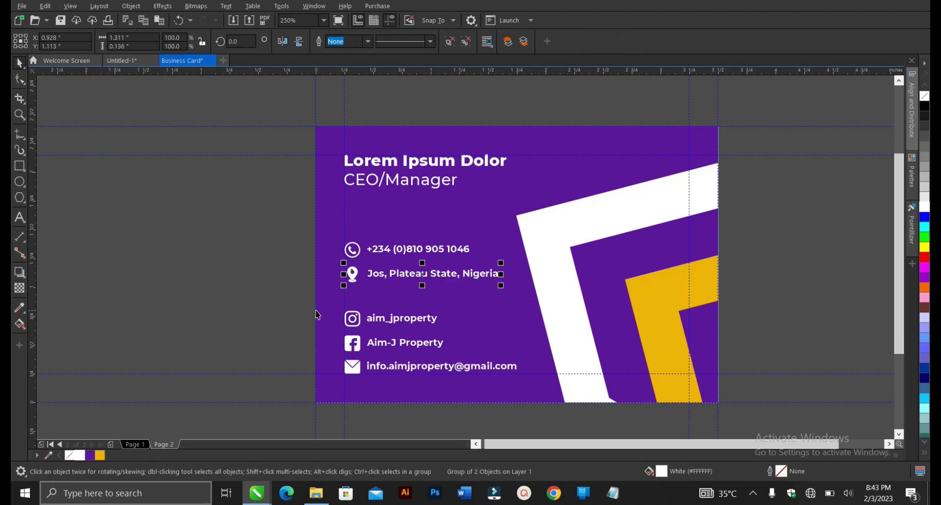
left_click_drag(278, 303, 501, 337)
key("ctrl+g")
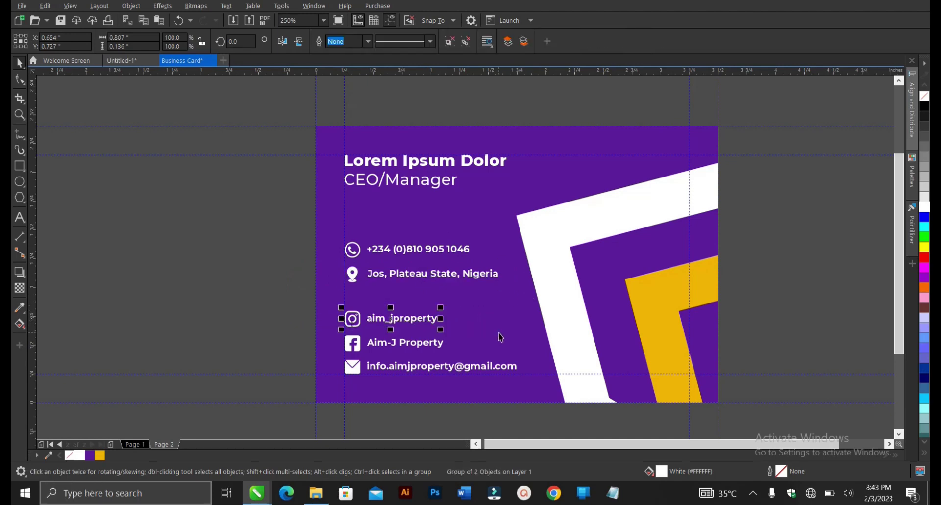
- Group the Facebook icon with its page name and the envelope icon with the e-mail address
scroll(367, 353, "up", 2)
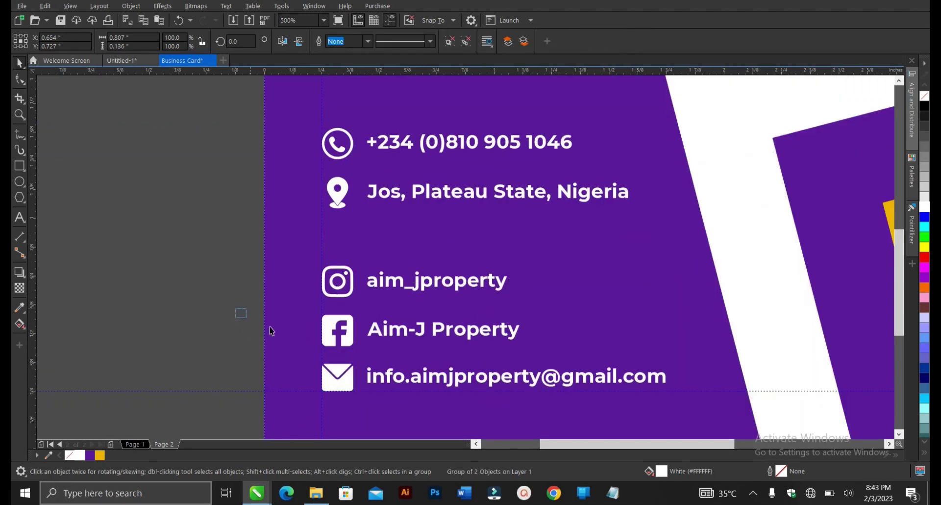
left_click_drag(236, 308, 586, 360)
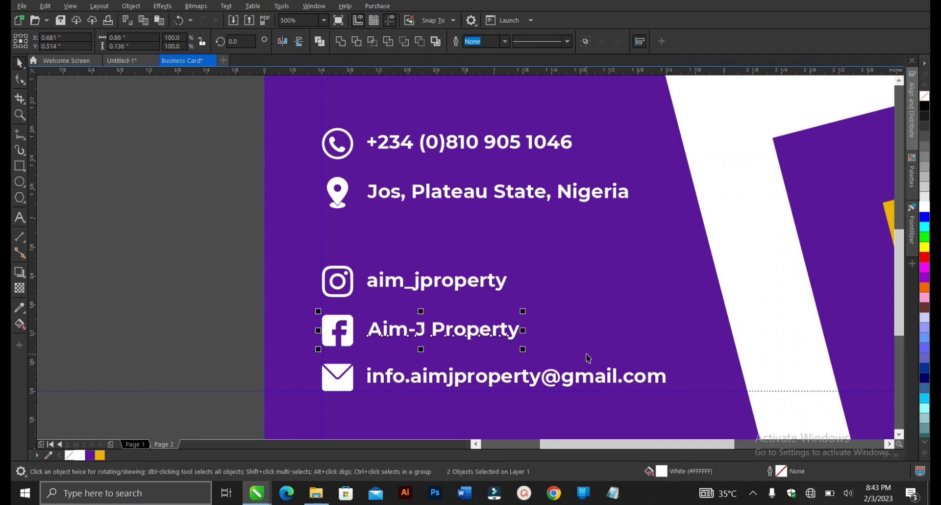
key("ctrl+g")
left_click_drag(223, 353, 685, 404)
key("ctrl+g")
scroll(564, 351, "down", 2)
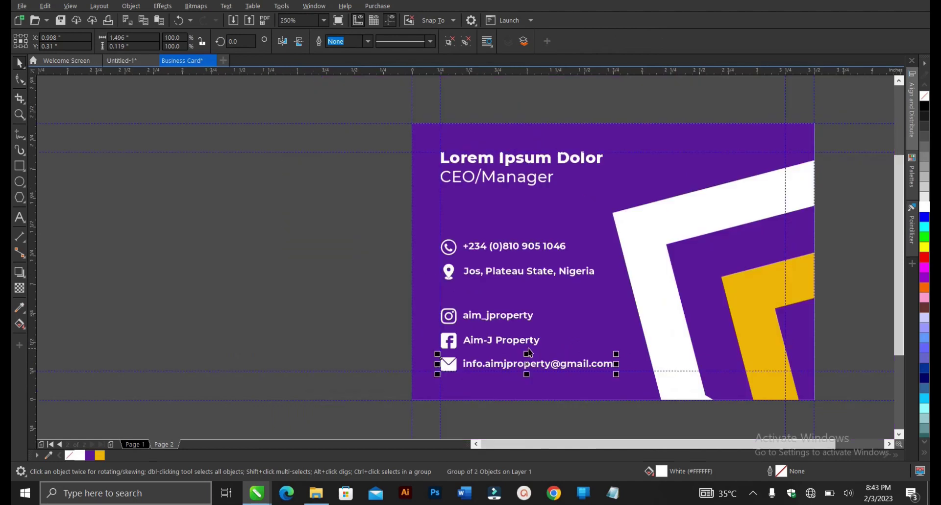
- Distribute the grouped Instagram, Facebook and e-mail rows evenly in the vertical direction
left_click_drag(388, 296, 670, 381)
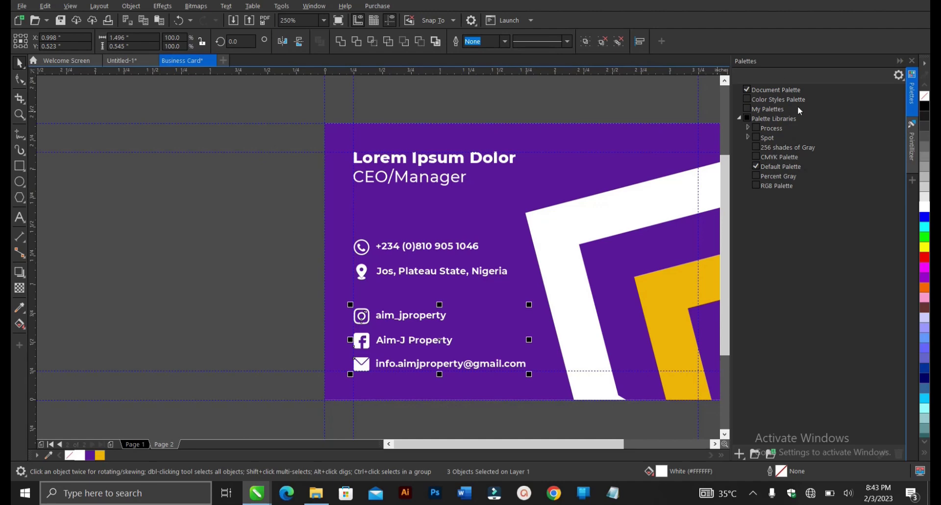
left_click(900, 61)
key("ctrl+shift+a")
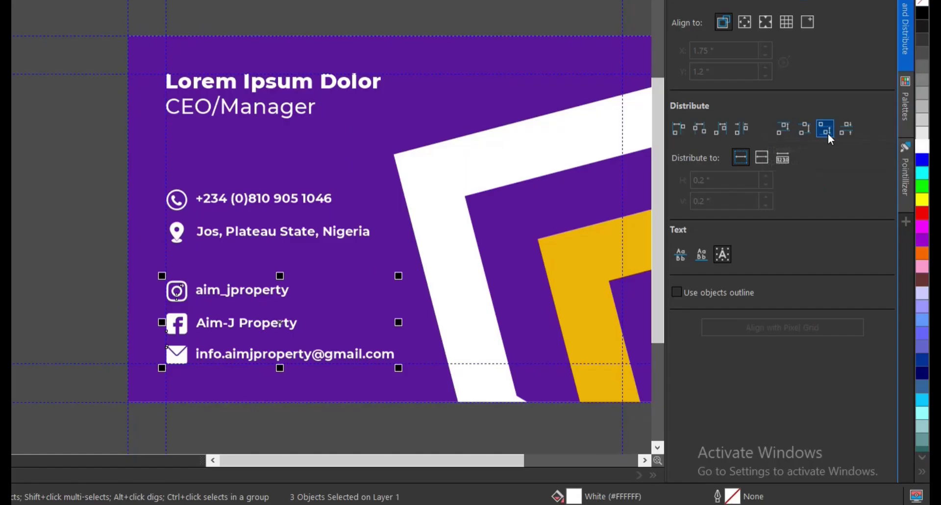
left_click(828, 132)
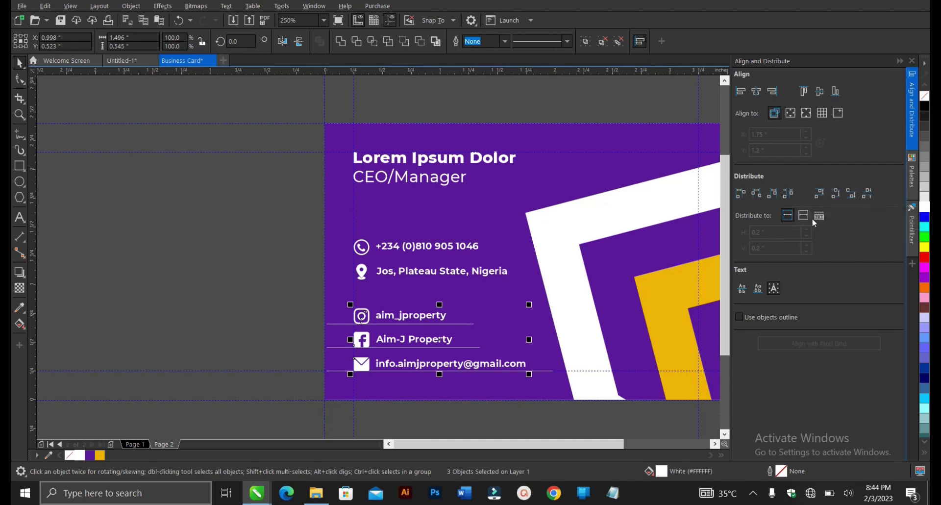
- Check the vertical spacing of the phone and location pair and of the three social and e-mail rows
left_click(214, 271)
left_click_drag(213, 271, 505, 389)
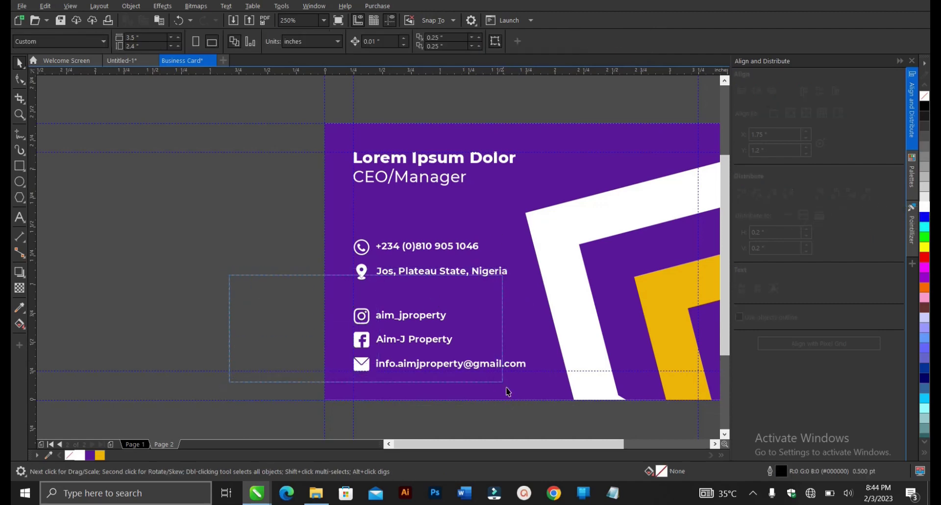
left_click_drag(239, 210, 555, 297)
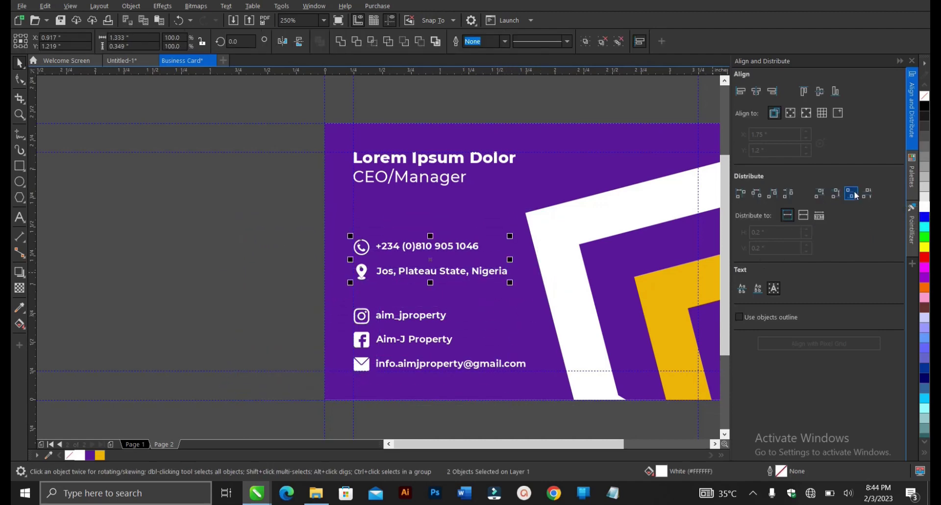
left_click(269, 294)
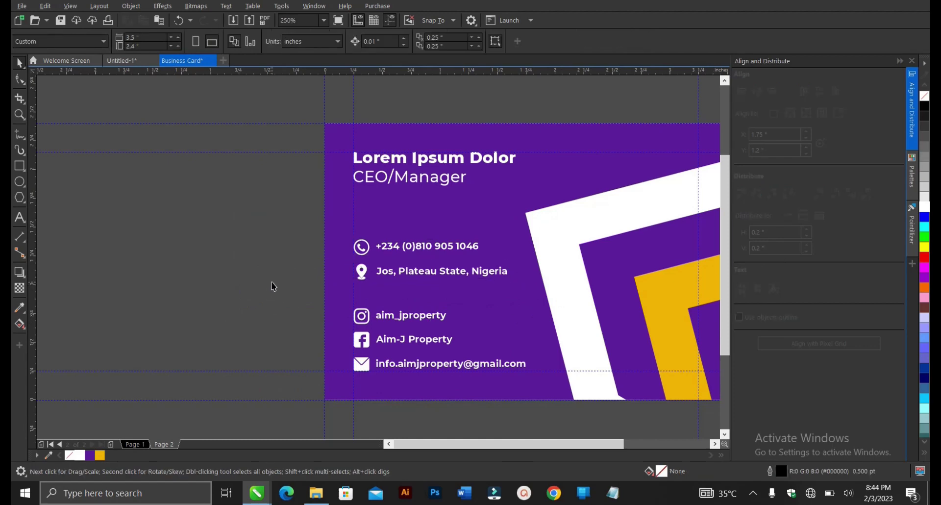
left_click_drag(287, 293, 539, 383)
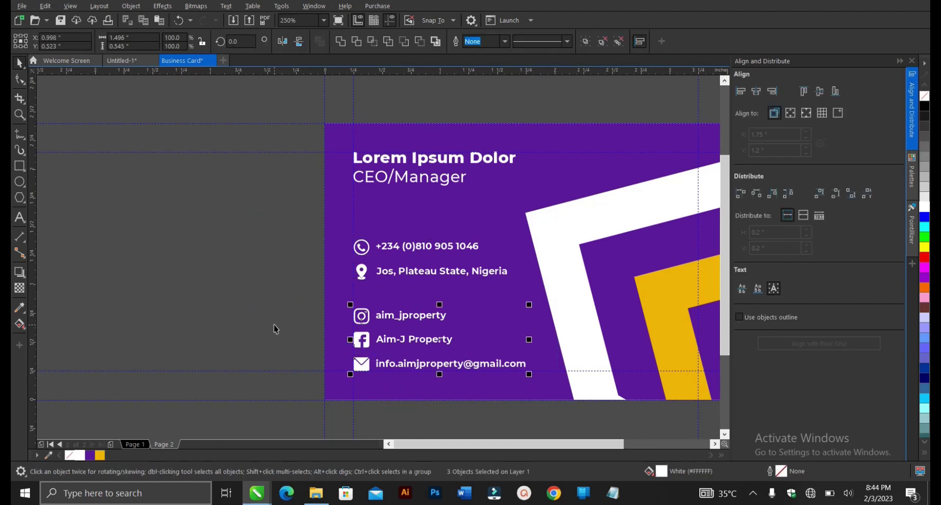
left_click(595, 265)
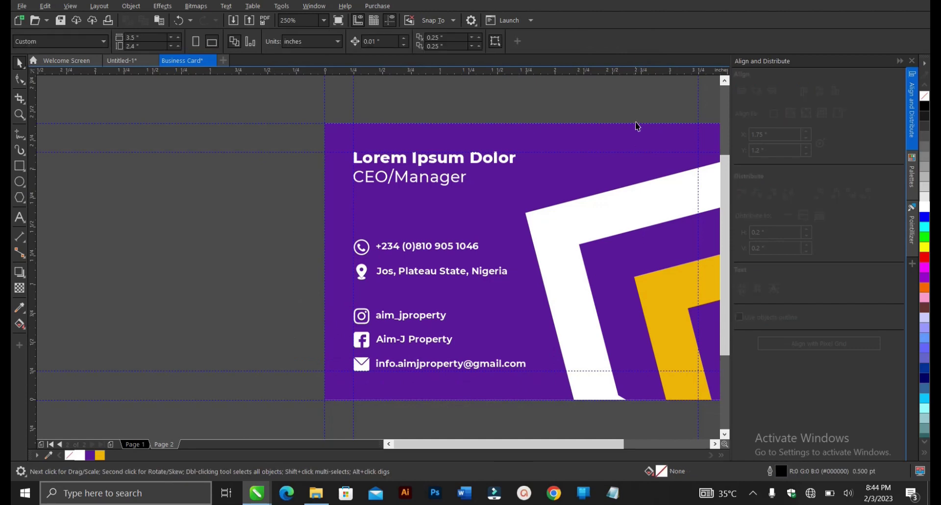
left_click(901, 61)
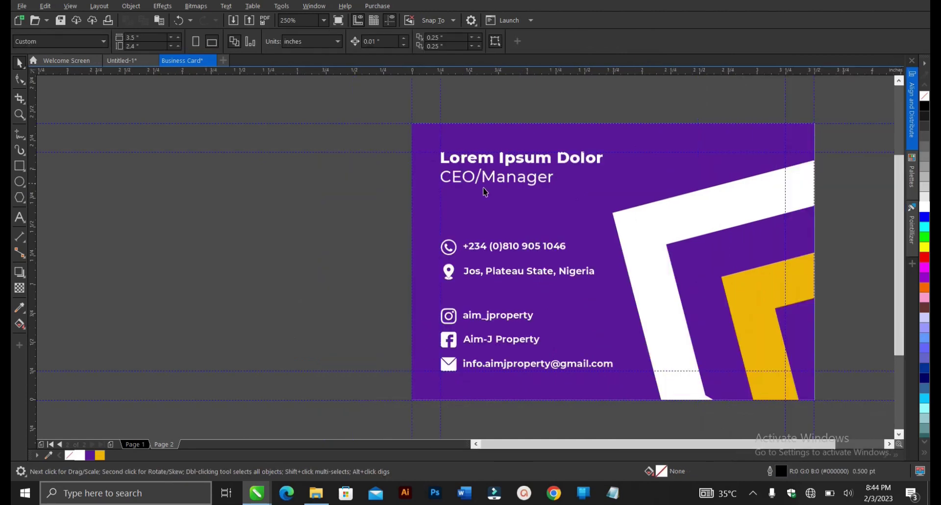
- Inspect the location row, phone row and name-and-title text on the purple side for placement and spacing
scroll(370, 294, "down", 1)
scroll(443, 247, "up", 1)
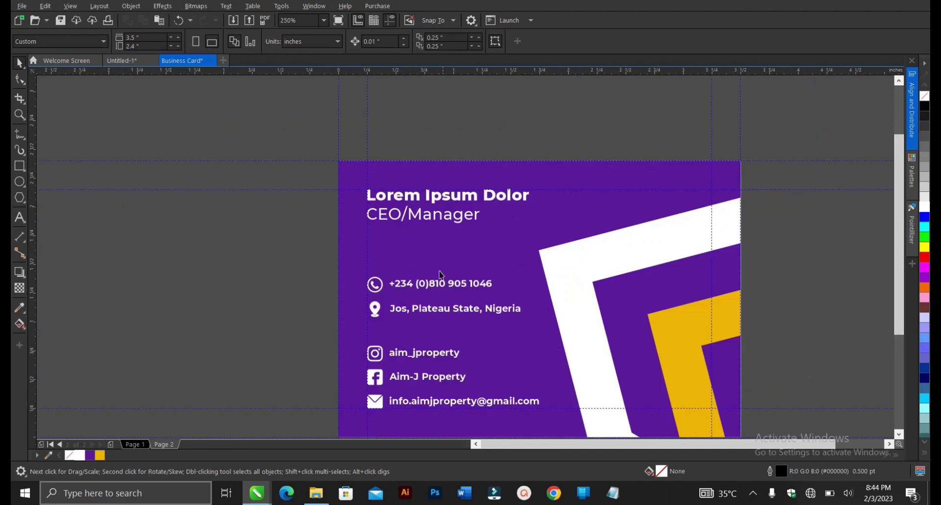
left_click(421, 312)
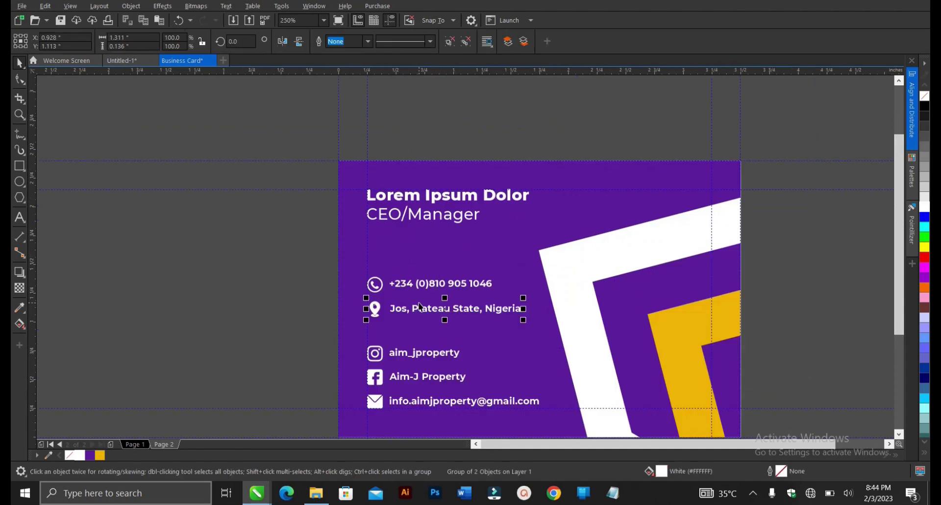
left_click(429, 288)
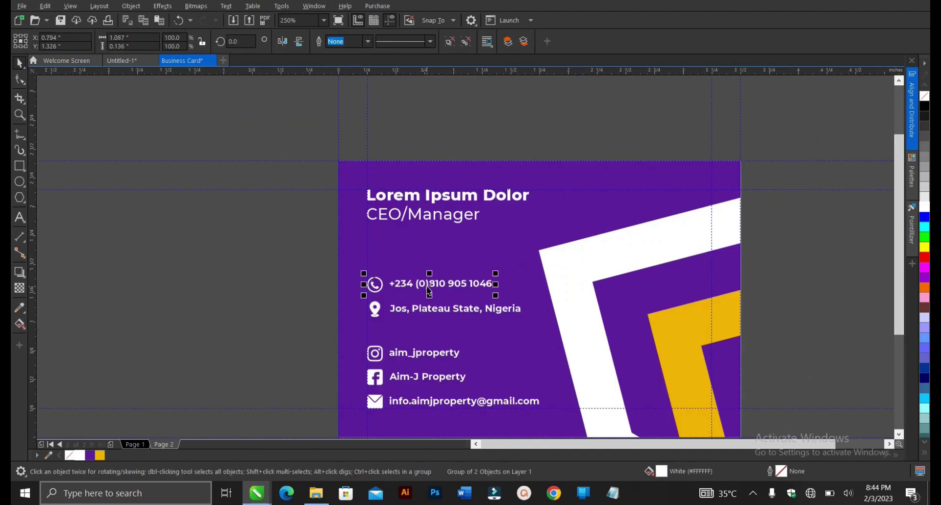
left_click(444, 220)
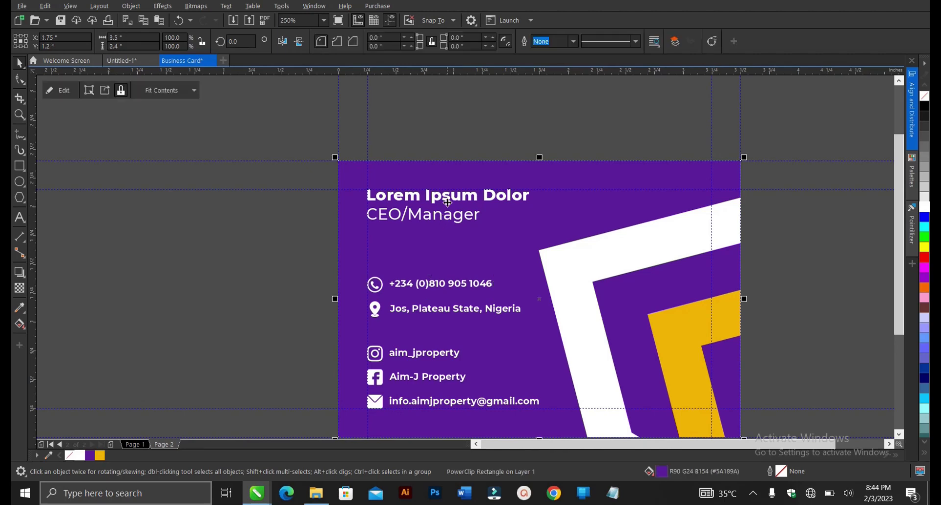
left_click(447, 200)
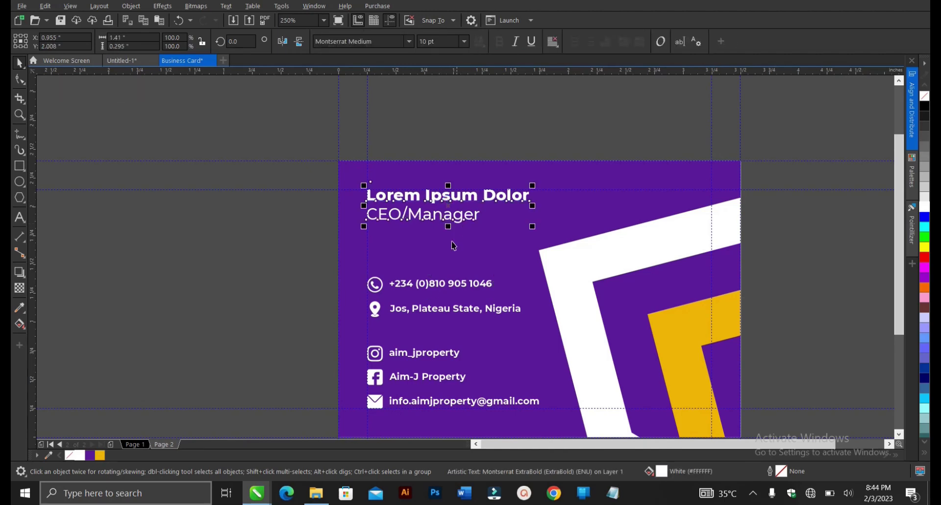
scroll(435, 303, "down", 2)
scroll(594, 313, "up", 2)
left_click(629, 301)
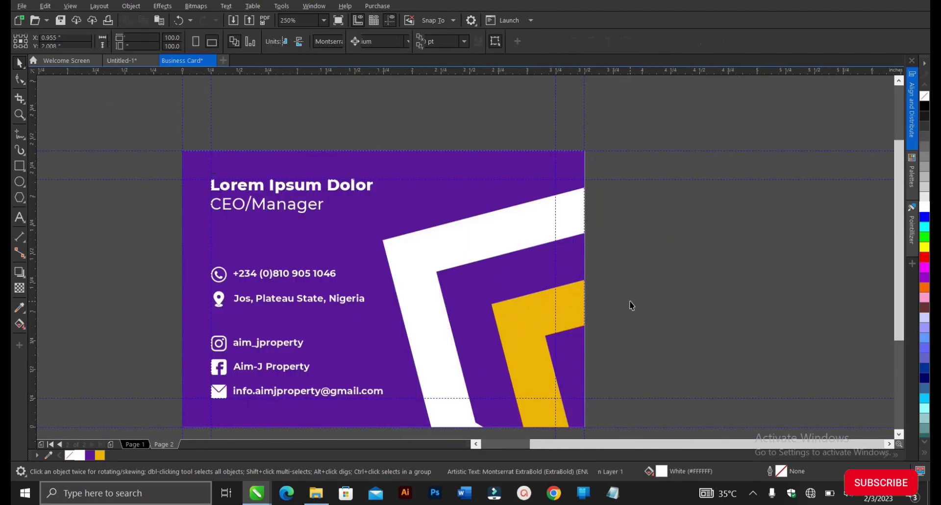
- Review both whole card sides, comparing the white logo design on Page 2 with the purple contact design on Page 1
scroll(499, 301, "down", 2)
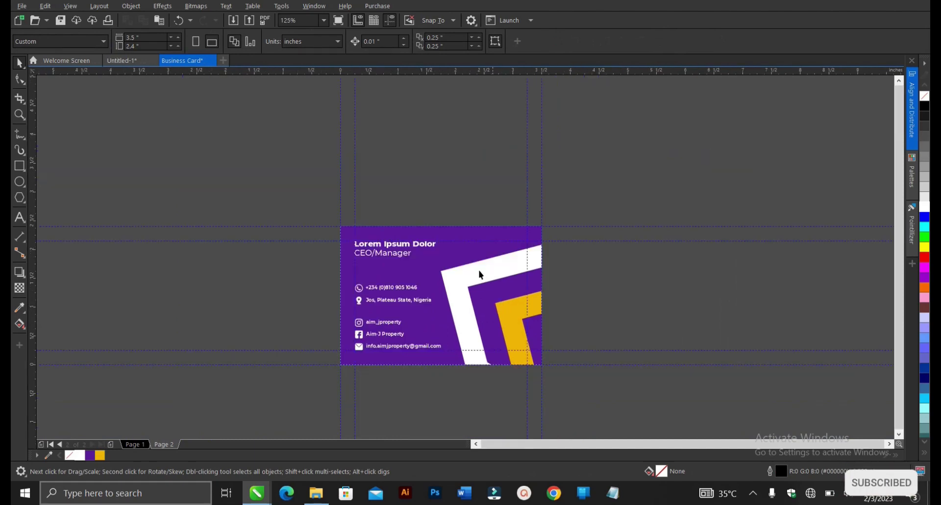
left_click(323, 21)
left_click(324, 40)
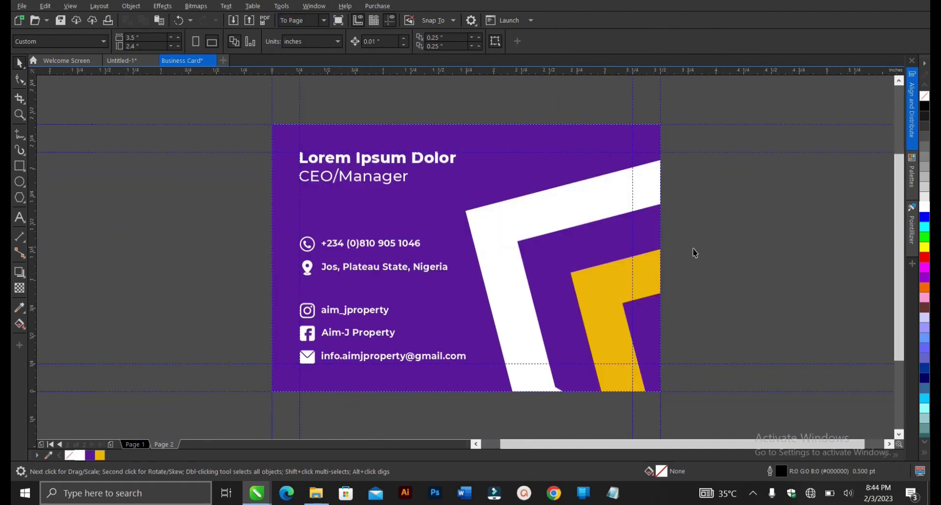
left_click(164, 444)
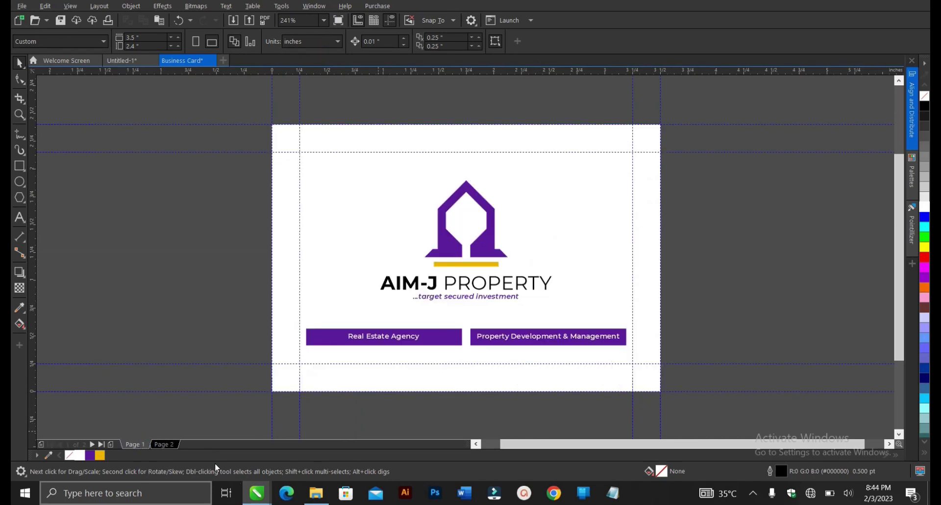
key("Page_Up")
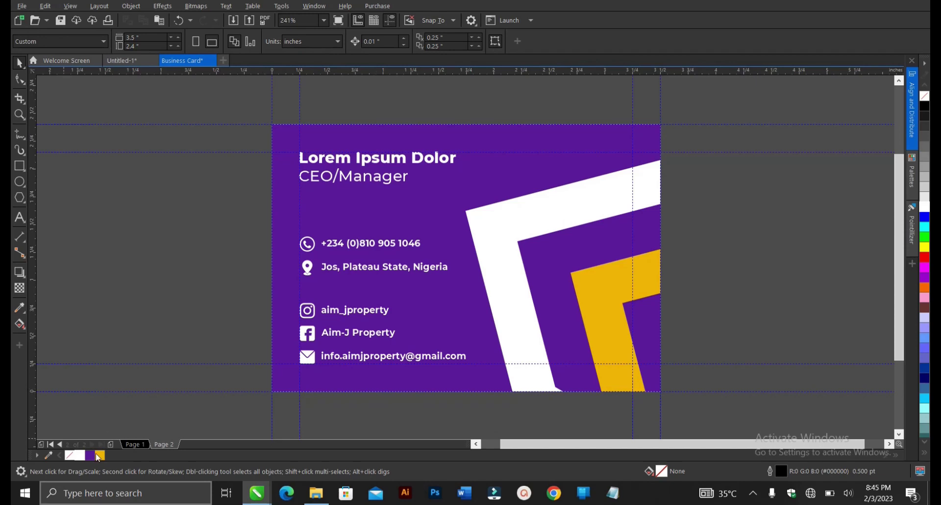
left_click(167, 444)
key("Page_Up")
left_click(167, 444)
key("Page_Up")
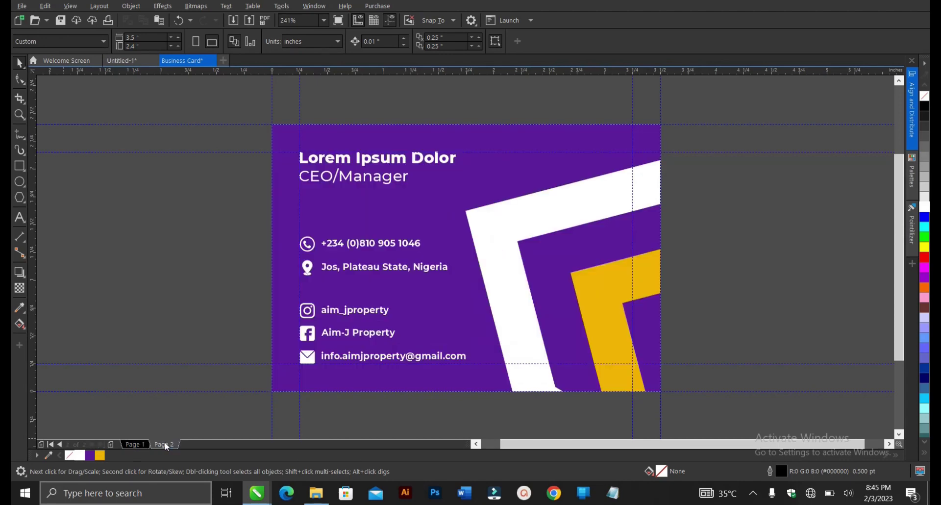